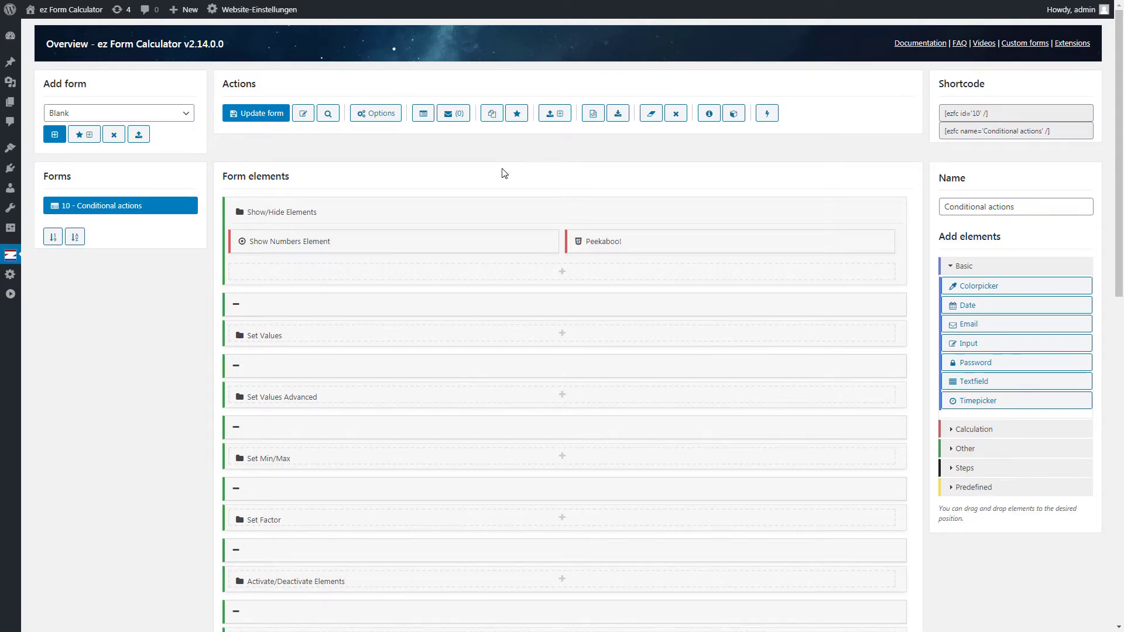
# Step: Open the Show Numbers Element settings and inspect the IDs of its No and Yes options
pyautogui.click(426, 244)
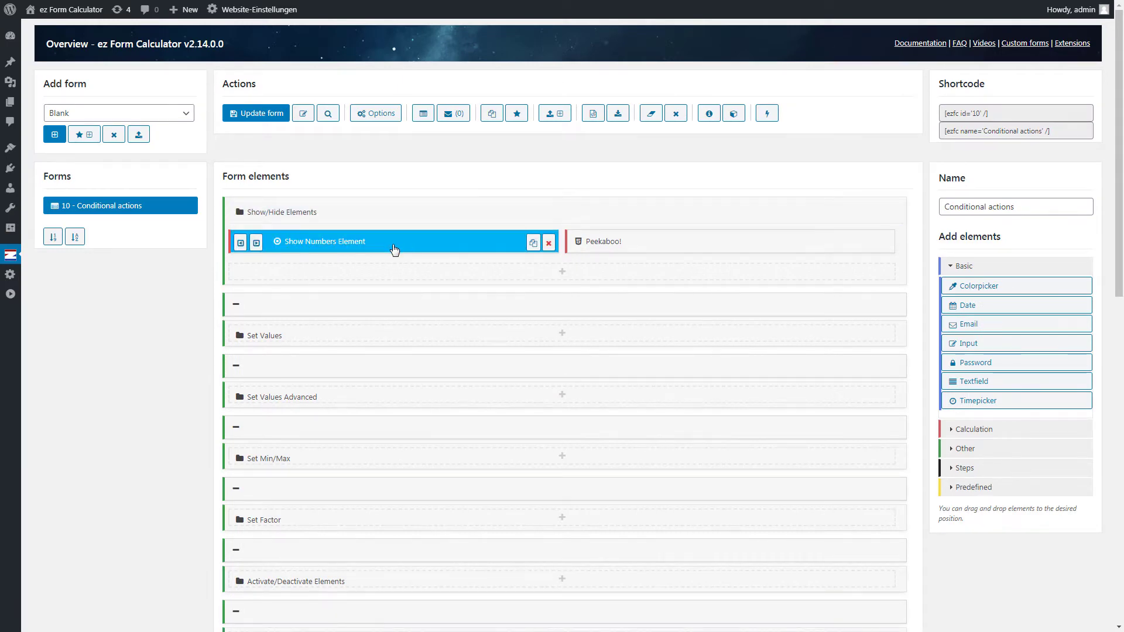
pyautogui.click(405, 251)
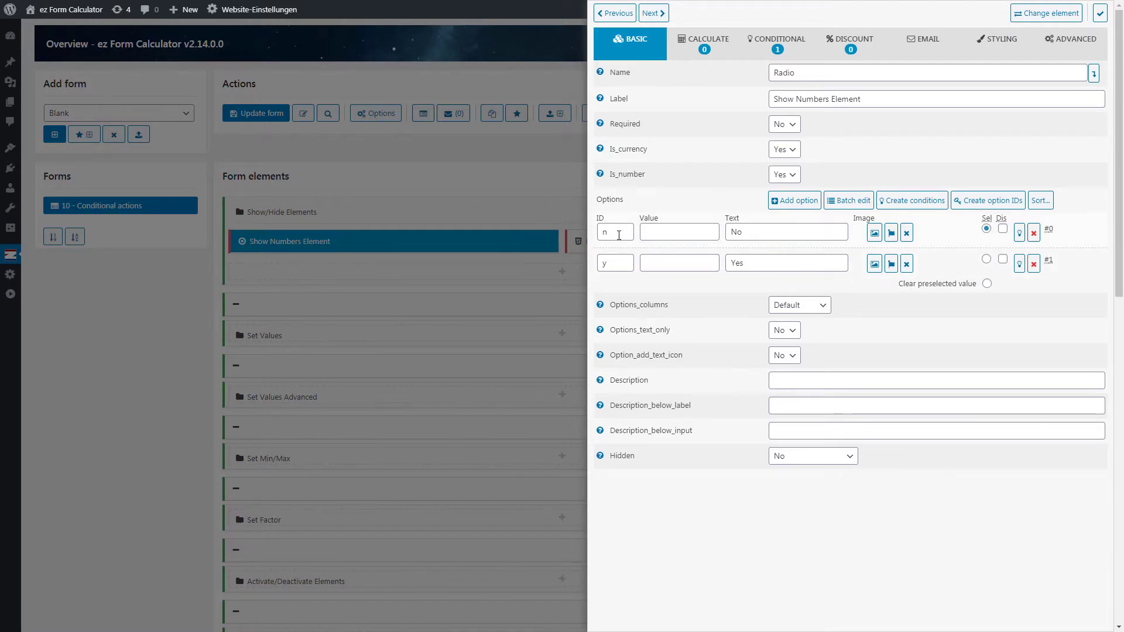
pyautogui.click(620, 234)
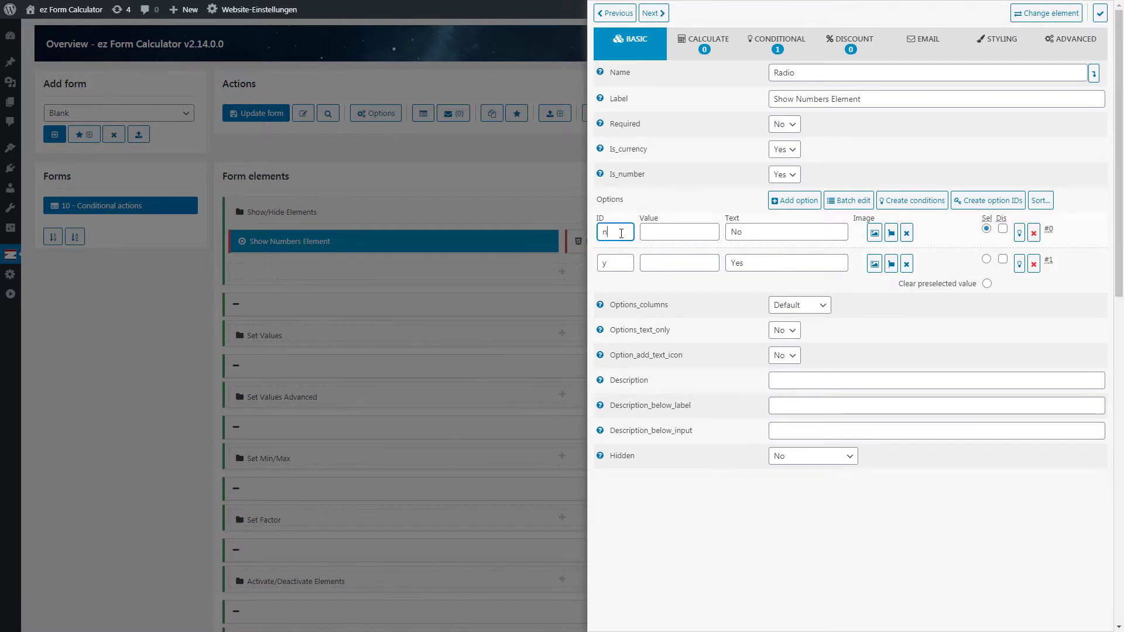
pyautogui.click(620, 265)
pyautogui.click(733, 159)
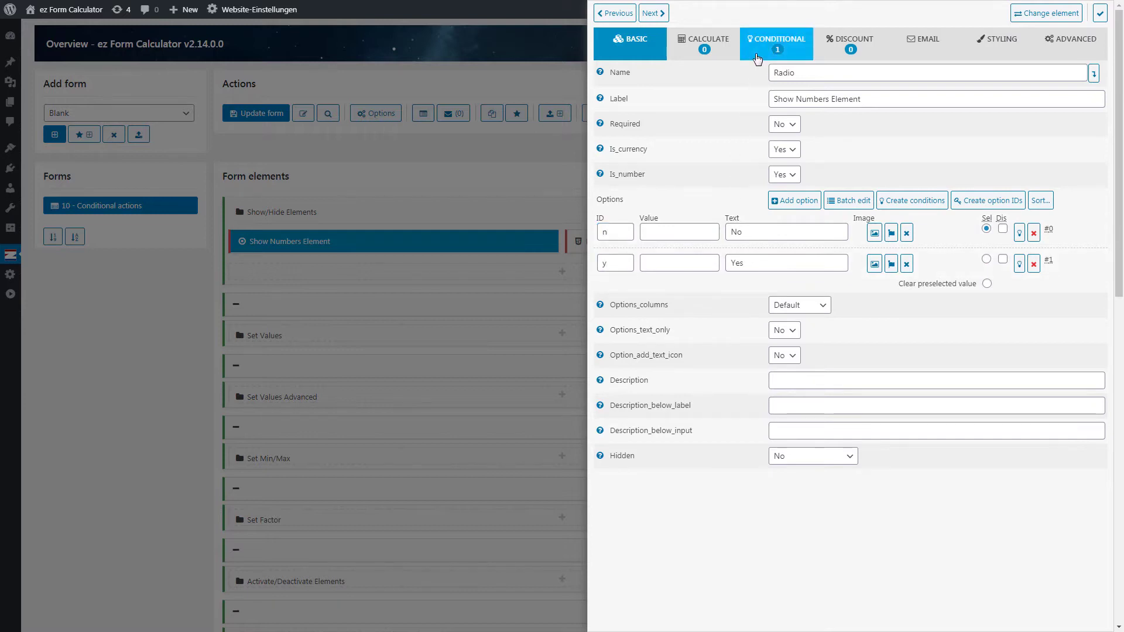
# Step: Review the Show Numbers Element's conditional rule, including its action, target element, comparison operator and compare value
pyautogui.click(758, 59)
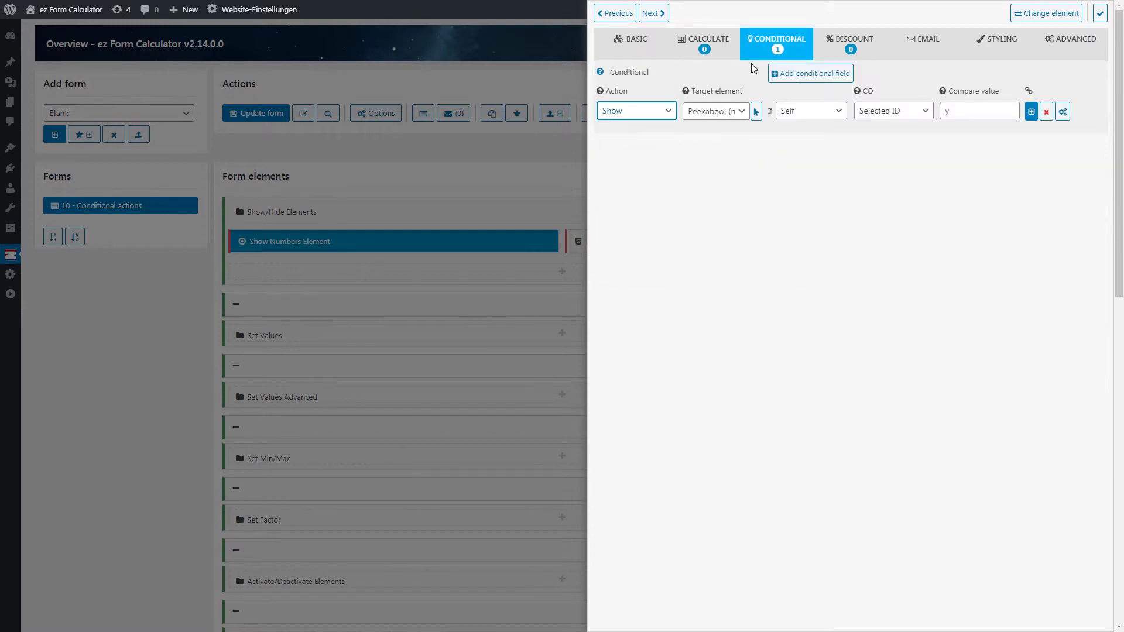
pyautogui.click(745, 164)
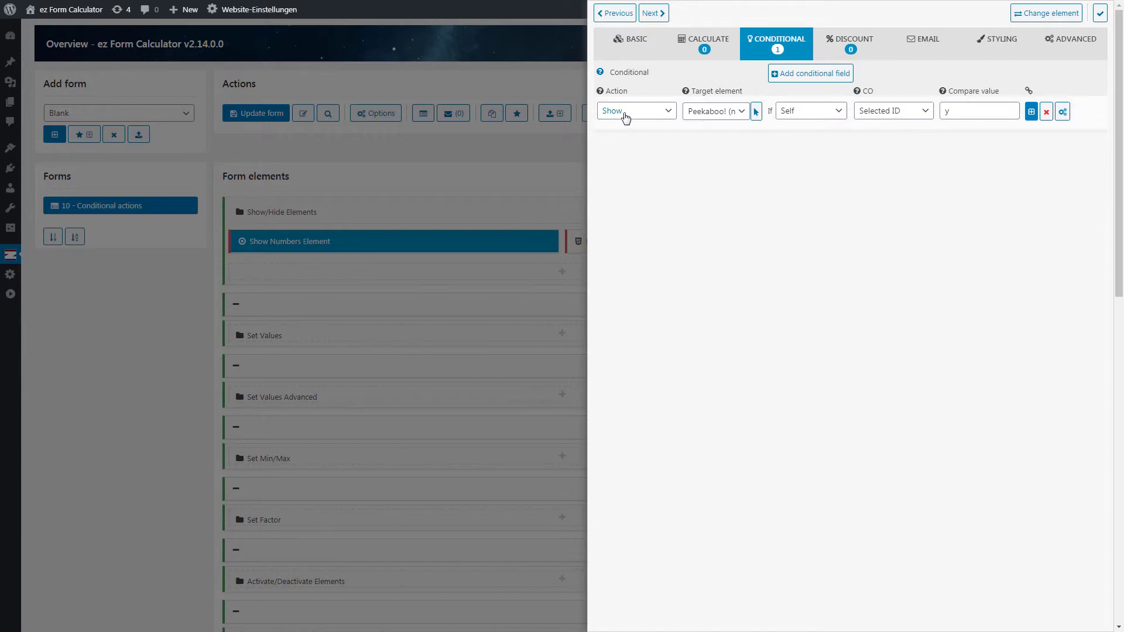
pyautogui.click(716, 116)
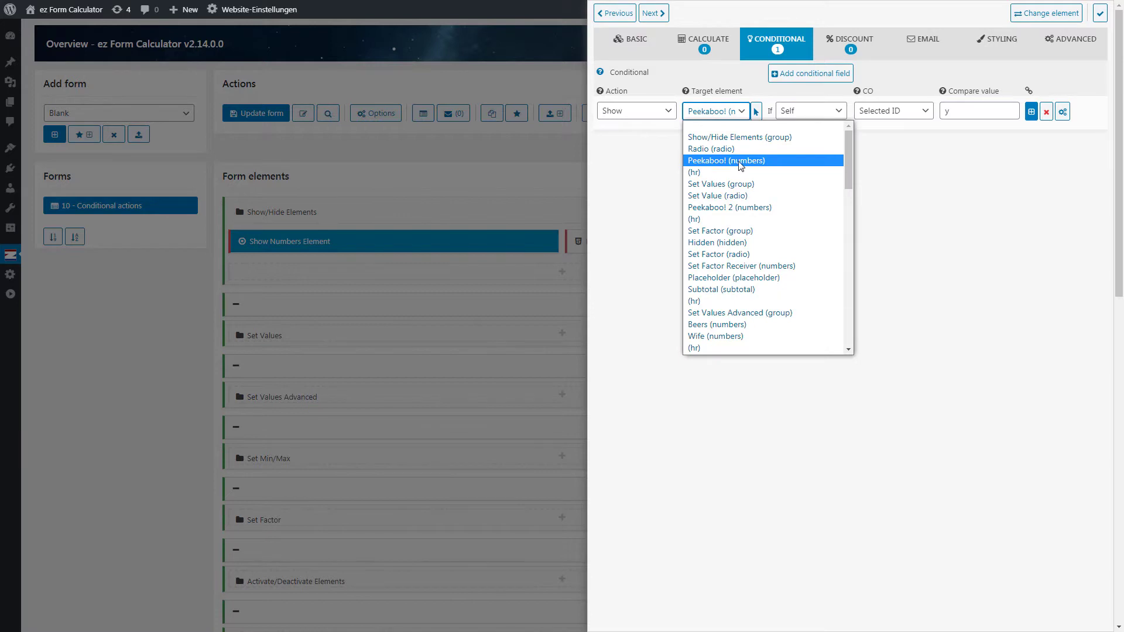
pyautogui.click(654, 167)
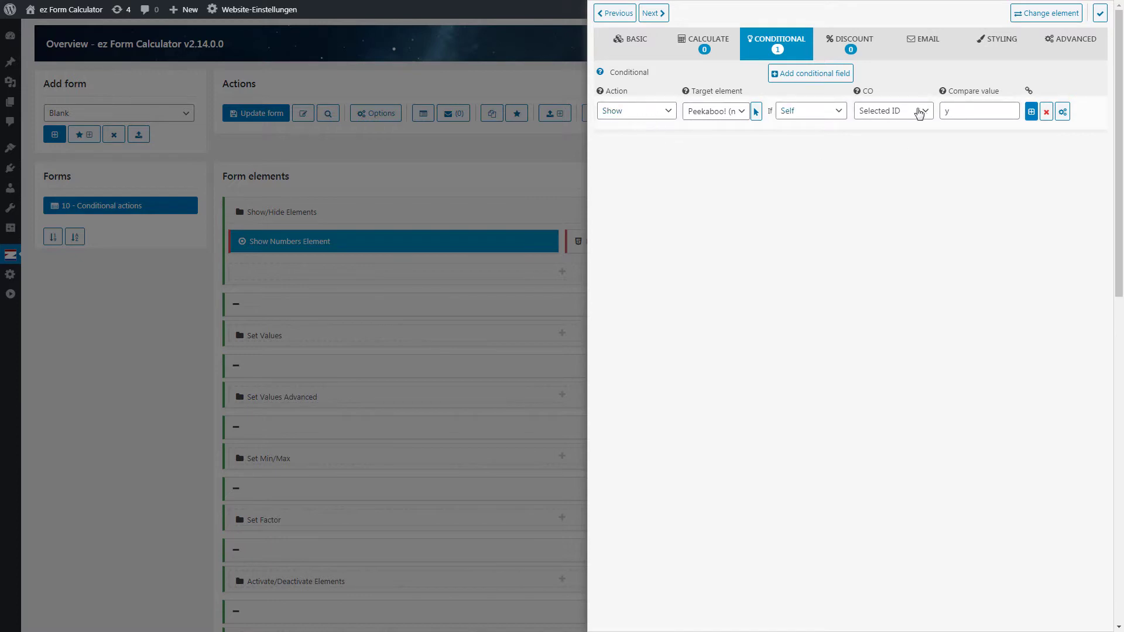
pyautogui.doubleClick(957, 110)
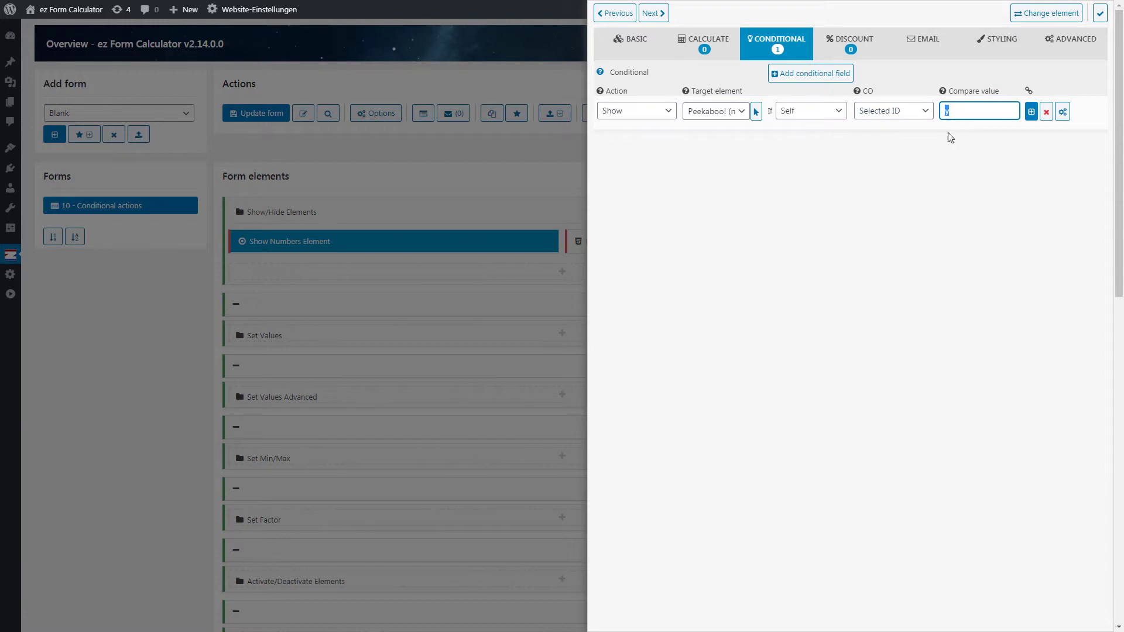
pyautogui.click(936, 146)
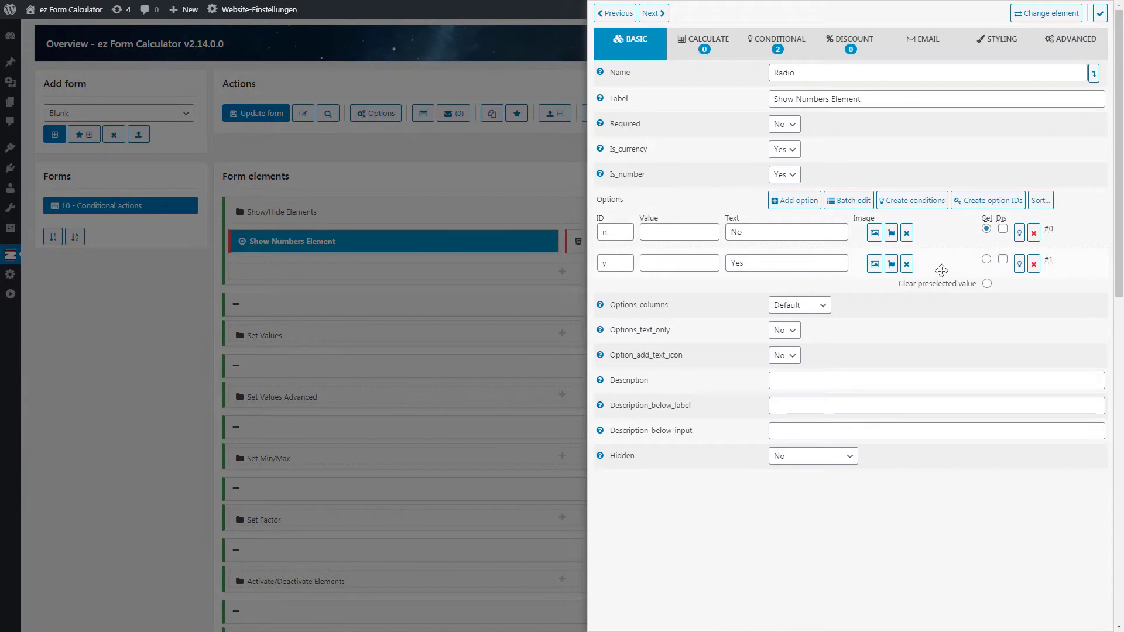
# Step: Delete both Show conditions targeting Peekaboo! from the Show Numbers Element
pyautogui.click(1020, 266)
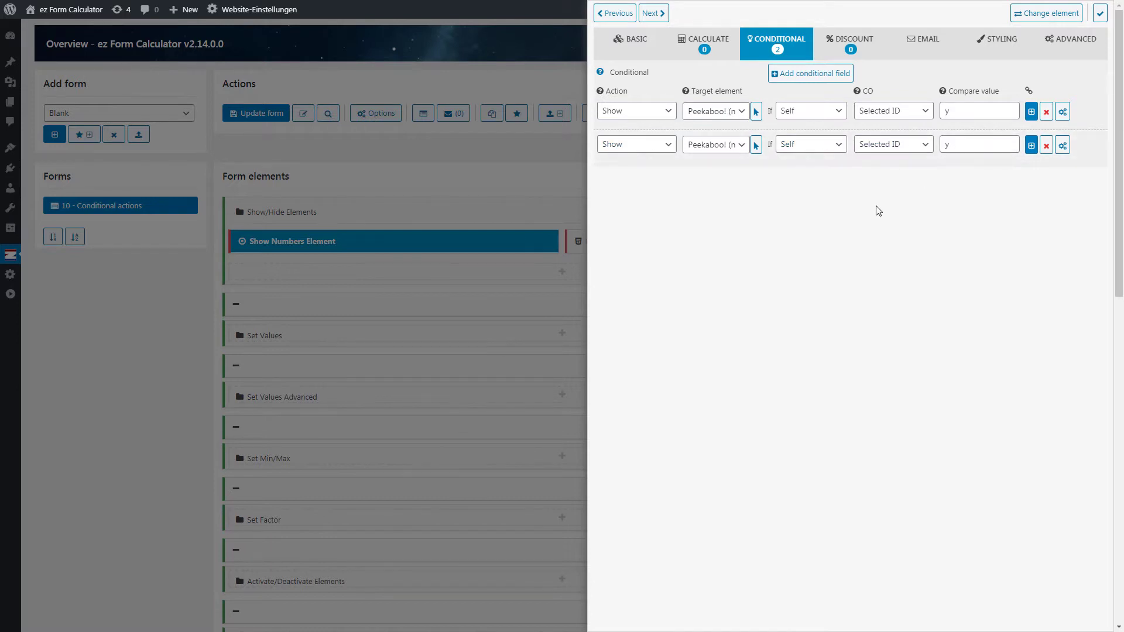
pyautogui.click(1047, 148)
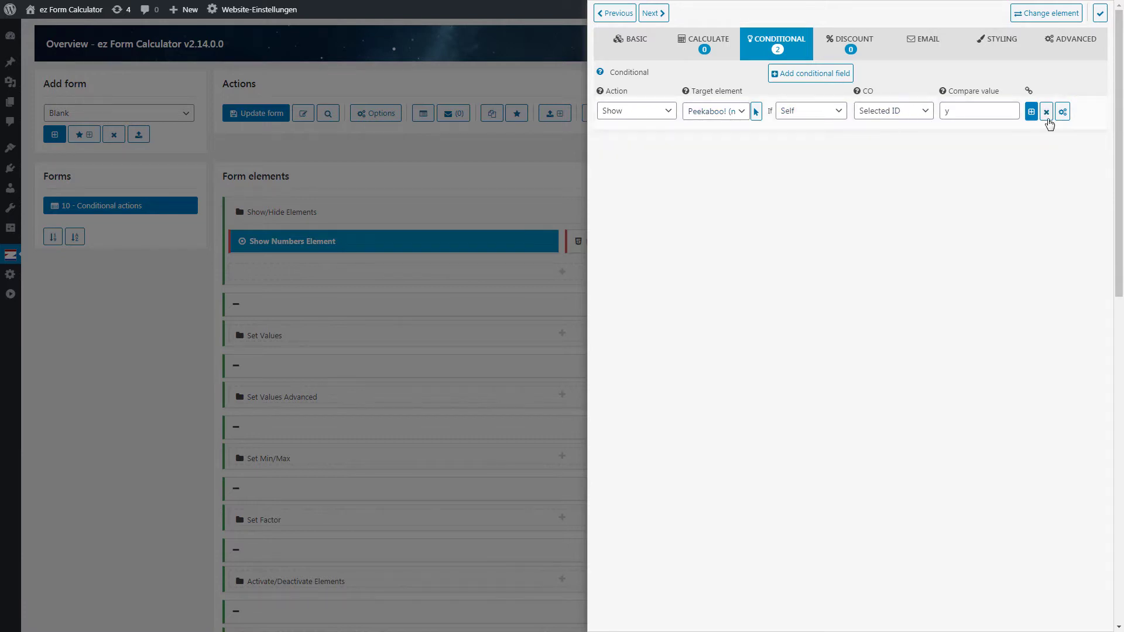
pyautogui.click(1046, 112)
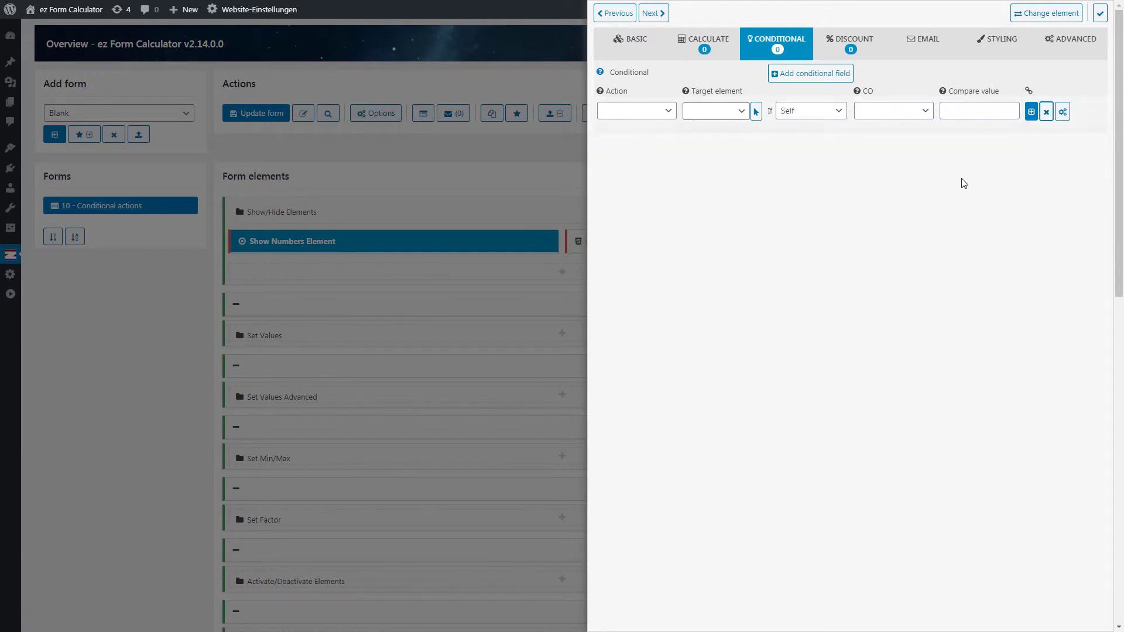
# Step: Create a condition from the Yes option that shows Peekaboo! when the selected ID is y, and look through the available actions
pyautogui.click(645, 46)
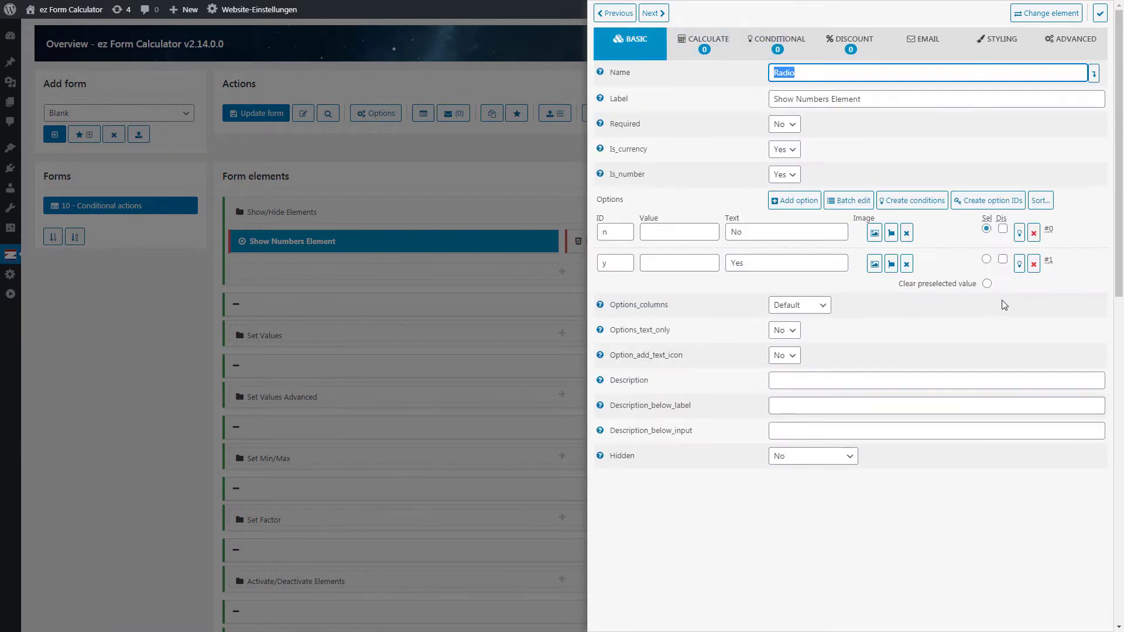
pyautogui.click(1019, 265)
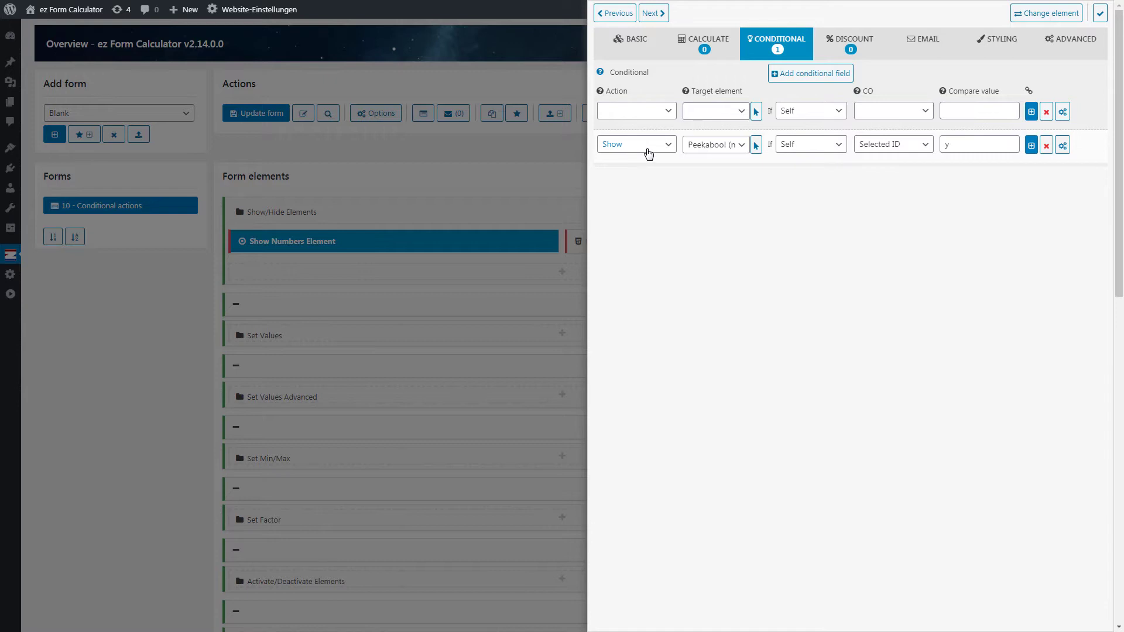
pyautogui.click(629, 155)
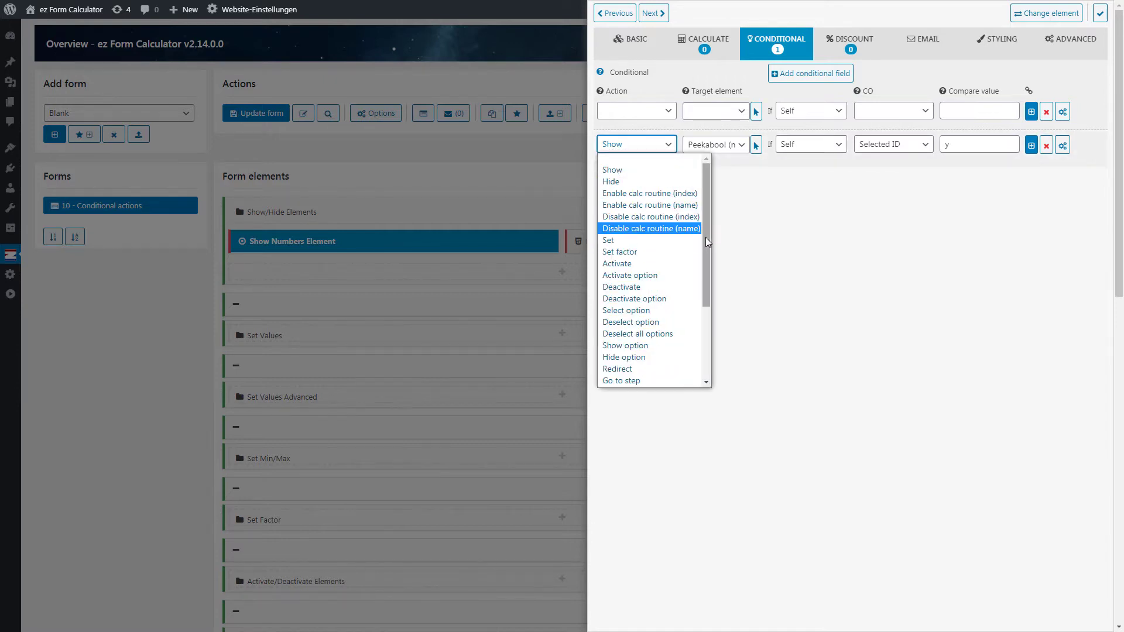
pyautogui.scroll(-3, 705, 237)
pyautogui.scroll(3, 712, 235)
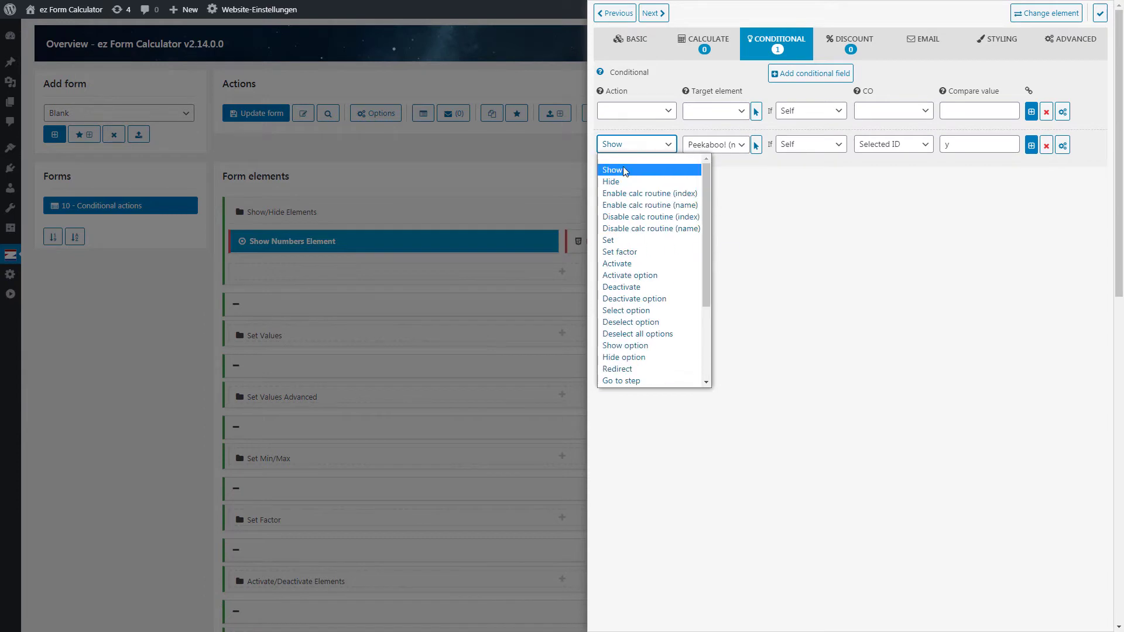
pyautogui.click(841, 238)
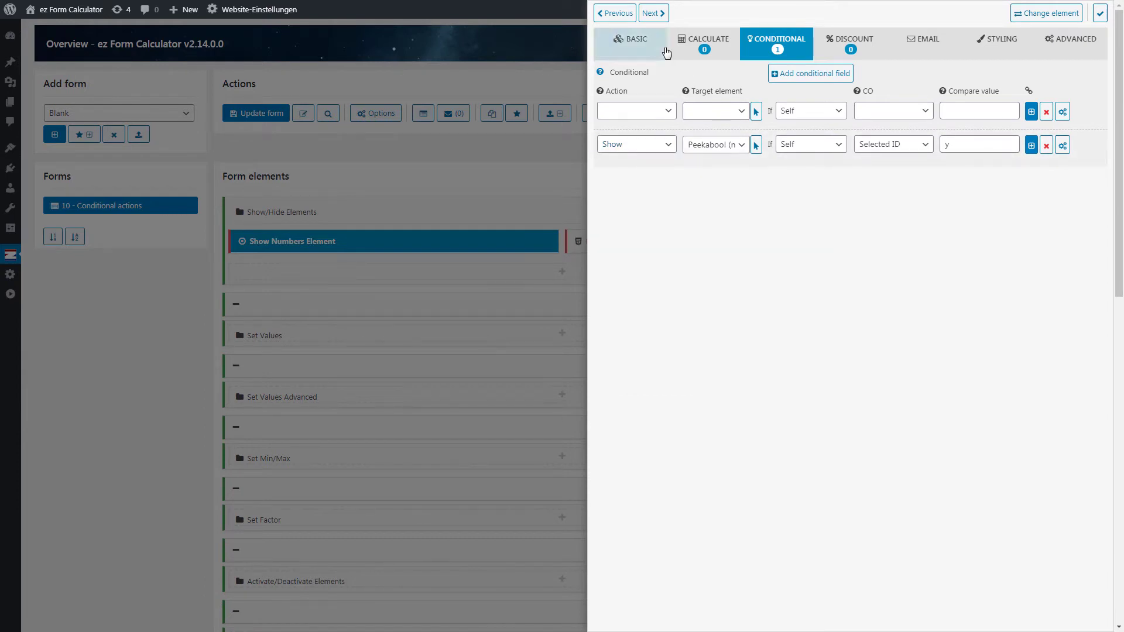
# Step: Create a condition from the No option with action Show, target Peekaboo! and selected ID n
pyautogui.click(634, 45)
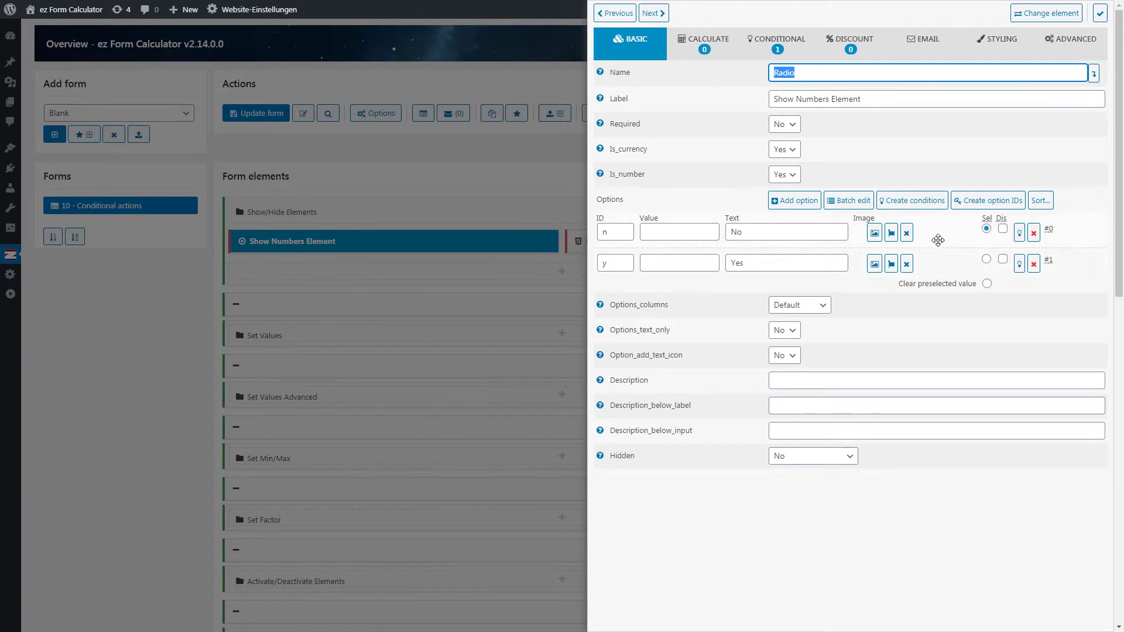
pyautogui.click(1019, 233)
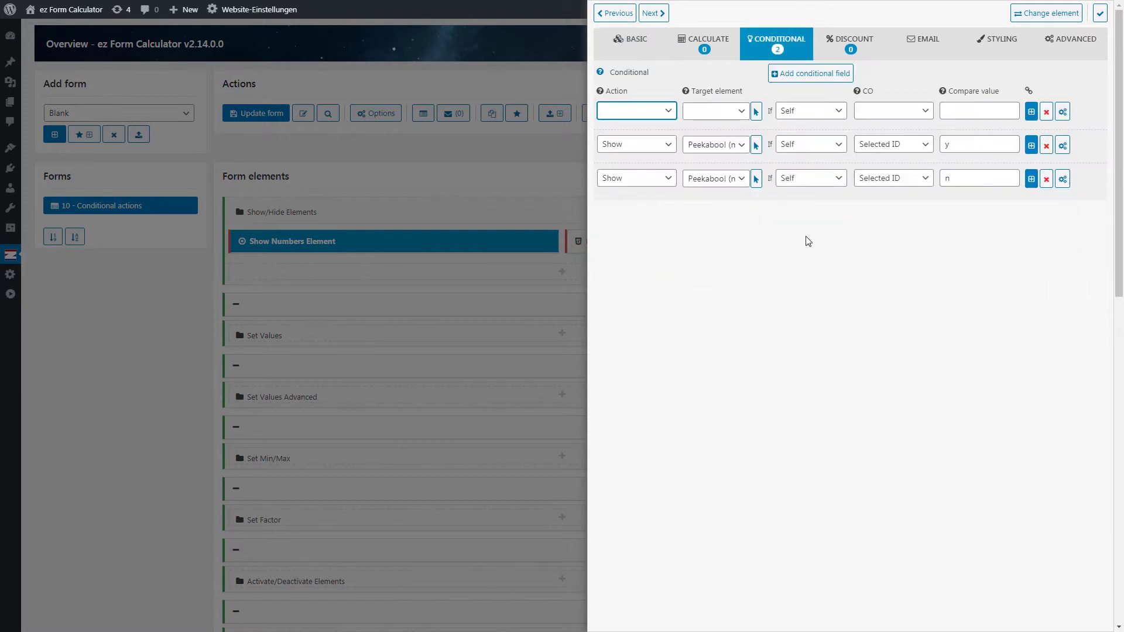
pyautogui.doubleClick(974, 181)
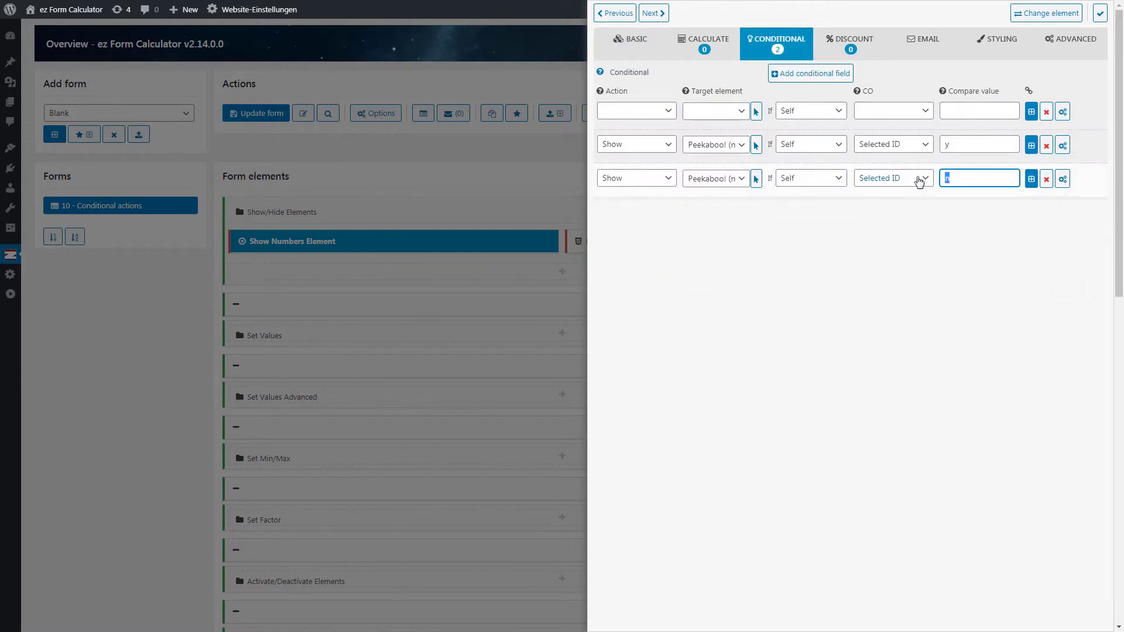
pyautogui.click(956, 180)
pyautogui.click(965, 223)
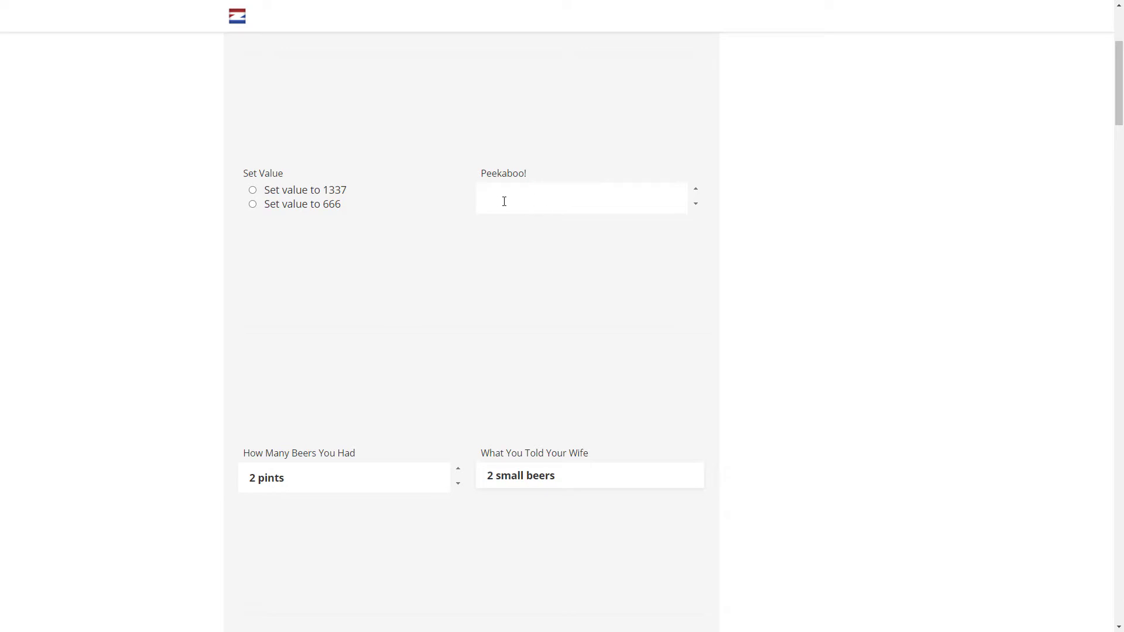
# Step: Test the Set Value options 1337 and 666 in the form preview, and step the Peekaboo! number up and down
pyautogui.click(297, 191)
pyautogui.click(294, 209)
pyautogui.click(697, 190)
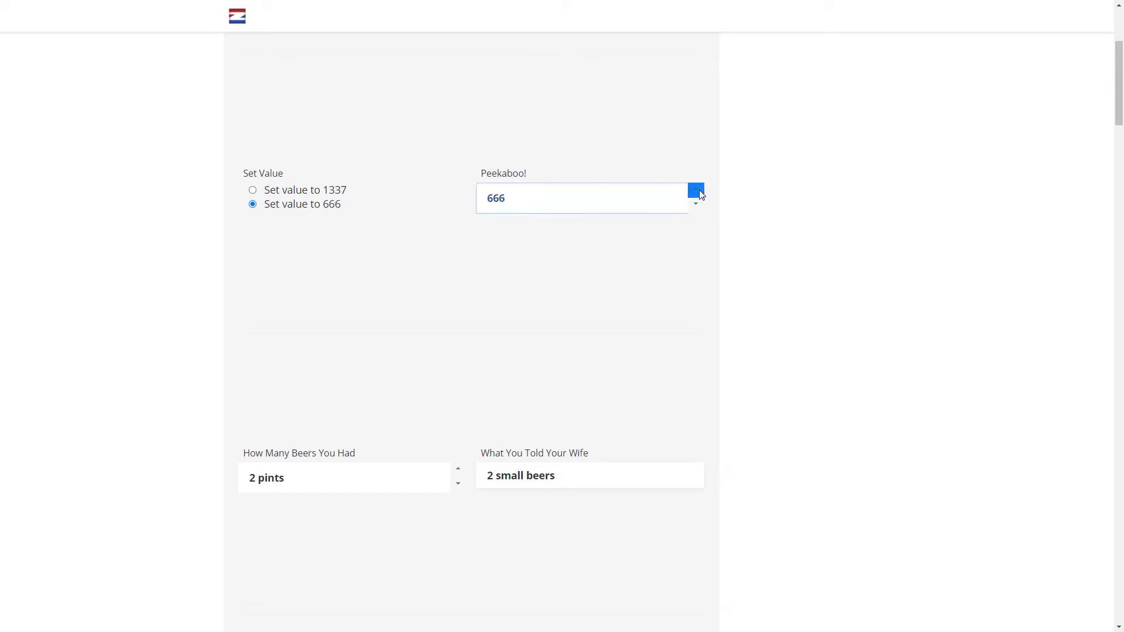
pyautogui.click(695, 206)
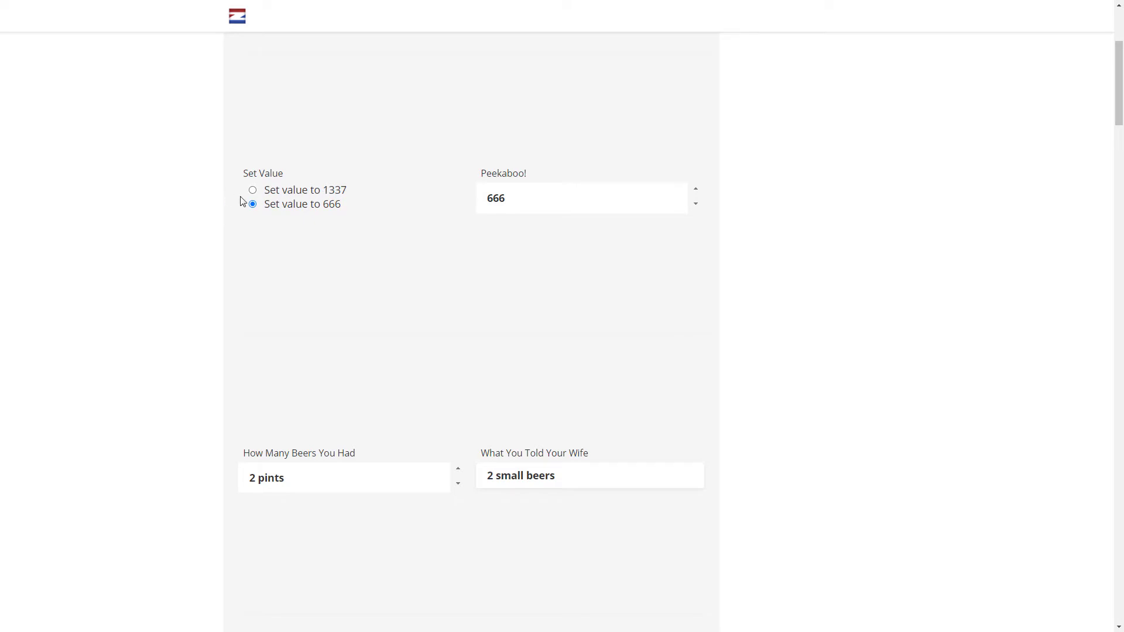
# Step: Return to the form editor, open the Set Value element and inspect the target values of its two conditions
pyautogui.hotkey('ctrl', 'Tab')
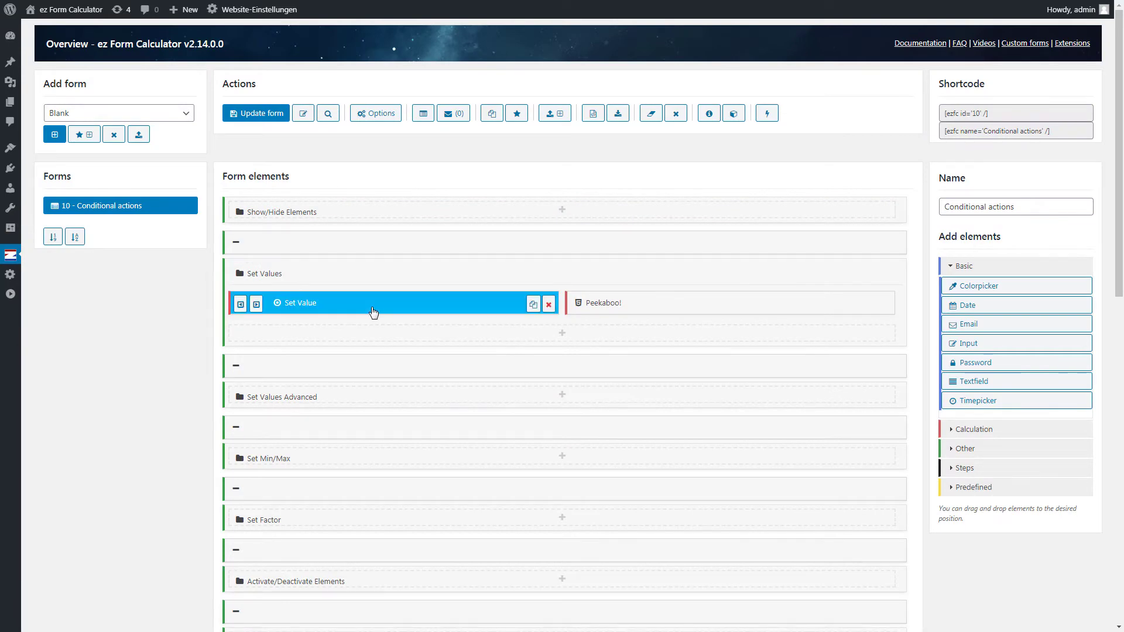
pyautogui.click(375, 311)
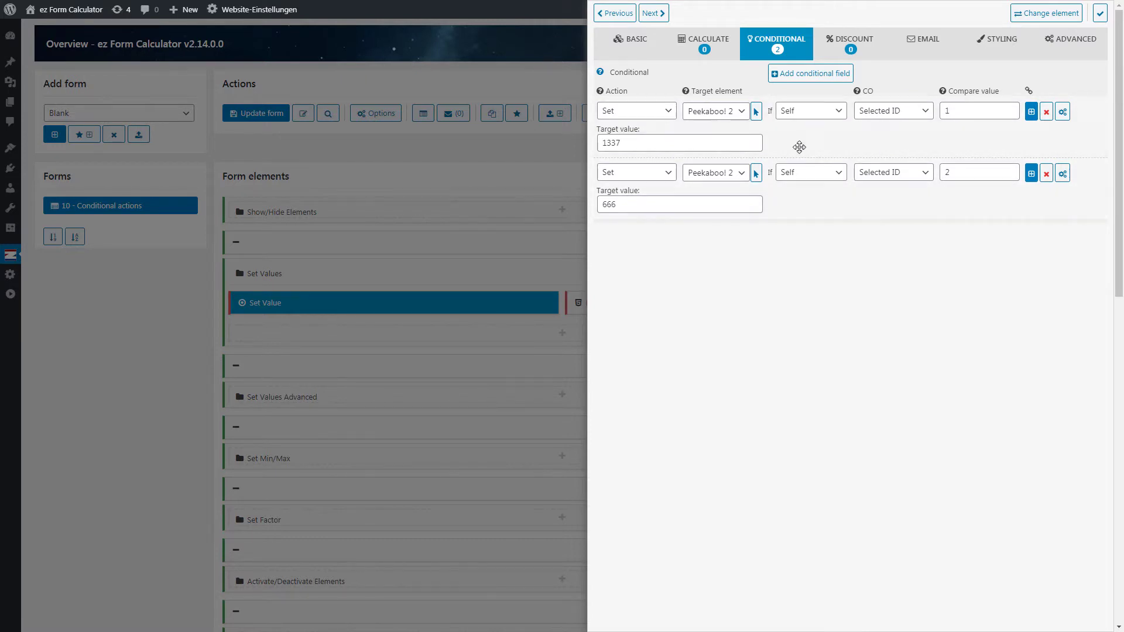
pyautogui.click(634, 143)
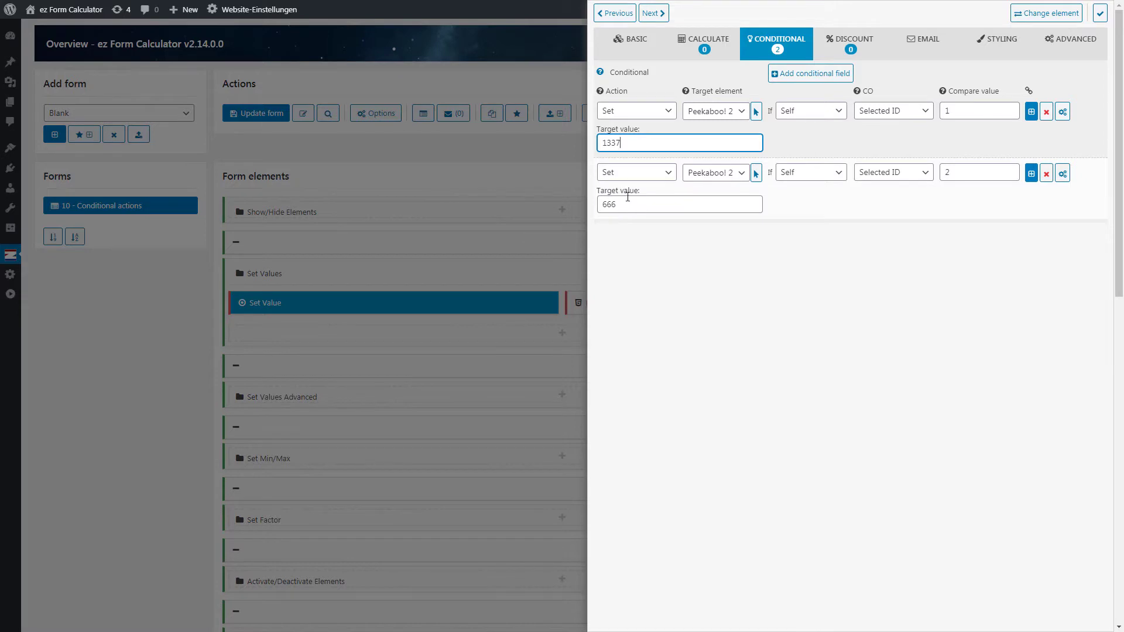
pyautogui.click(748, 266)
# Step: Check the option IDs of the Set Value element's 1337 and 666 choices in its basic settings
pyautogui.click(633, 41)
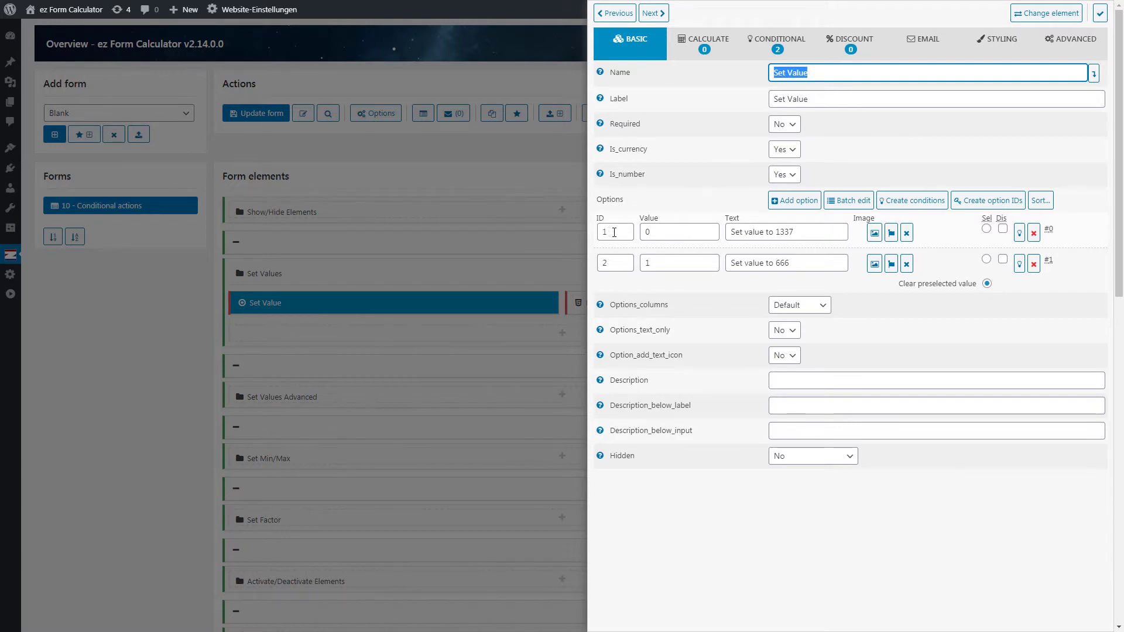
pyautogui.click(613, 232)
pyautogui.click(622, 264)
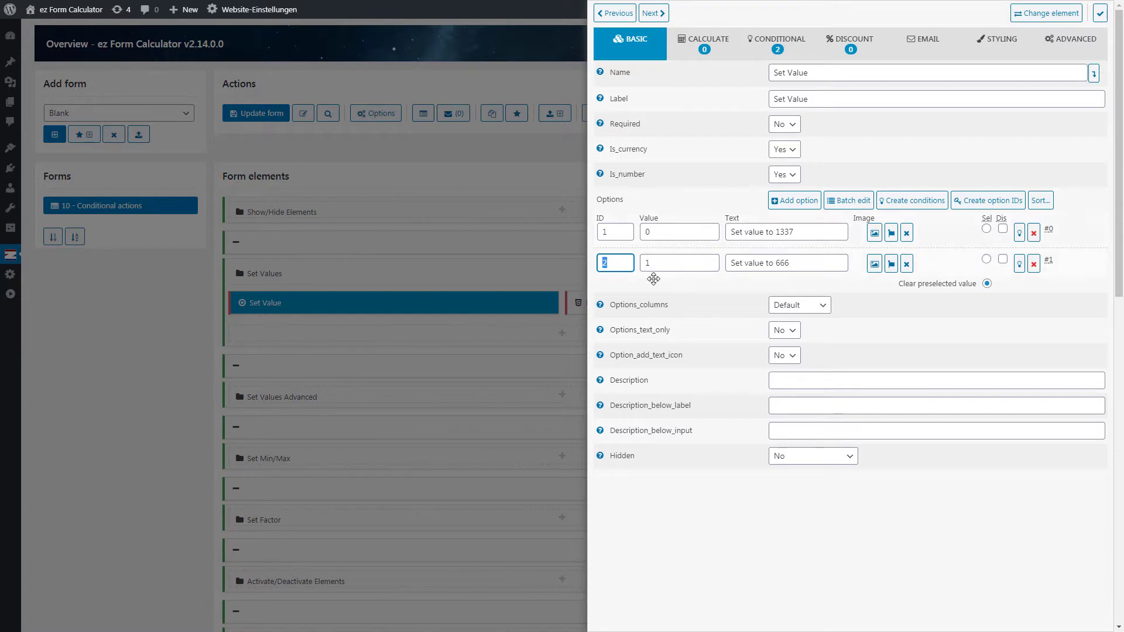
pyautogui.click(706, 292)
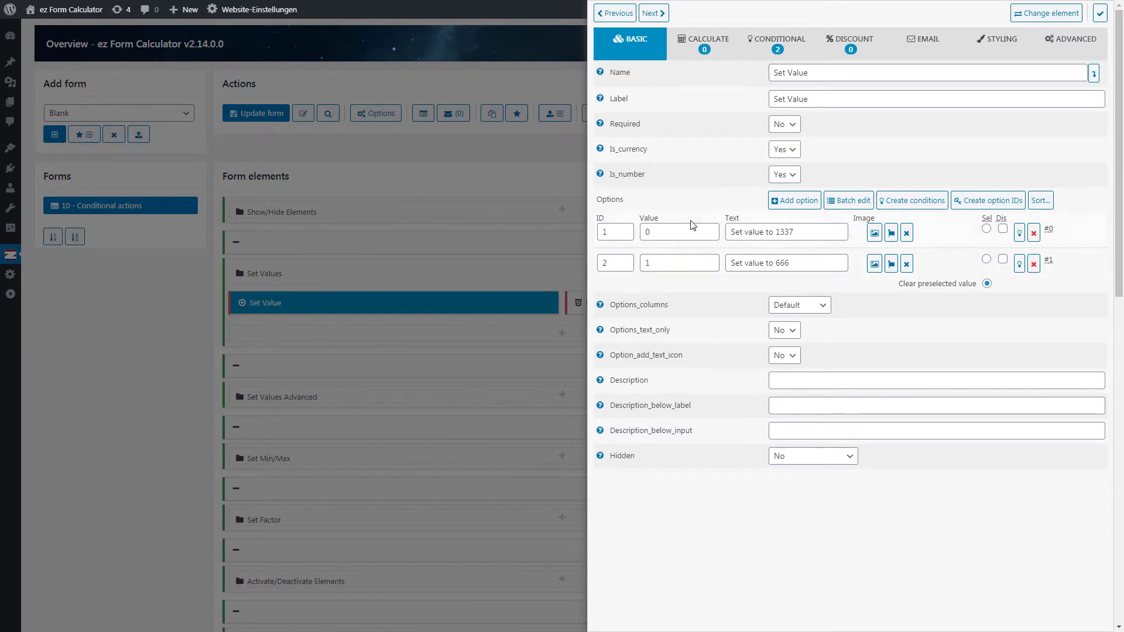
# Step: Switch the first Set Value condition's action to Show and back to Set, and look through the available actions
pyautogui.click(777, 41)
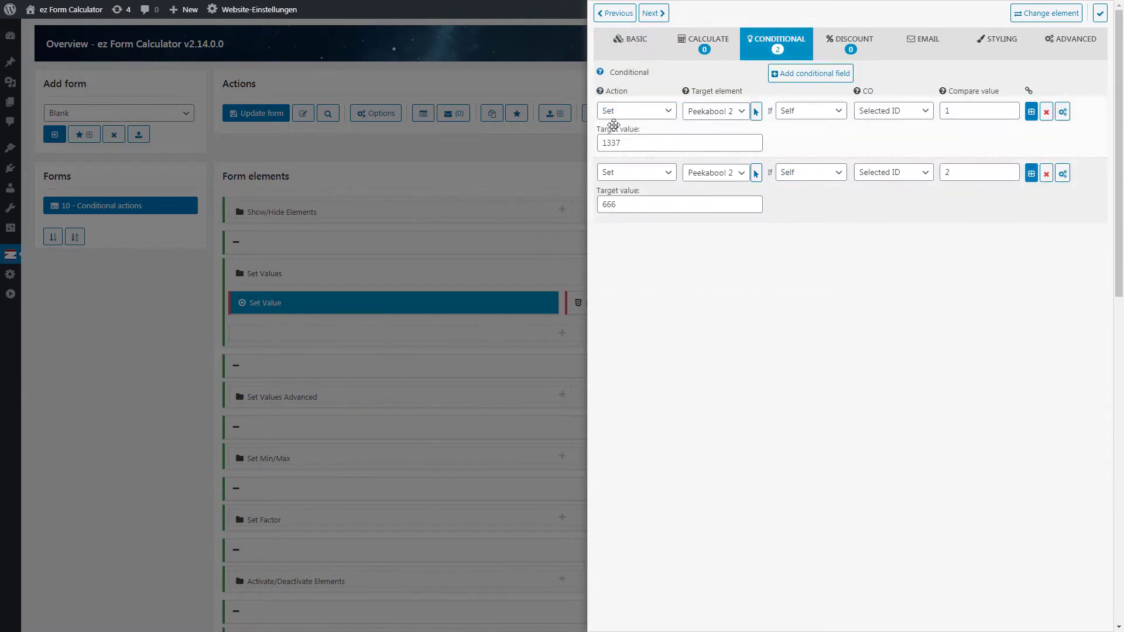
pyautogui.click(670, 146)
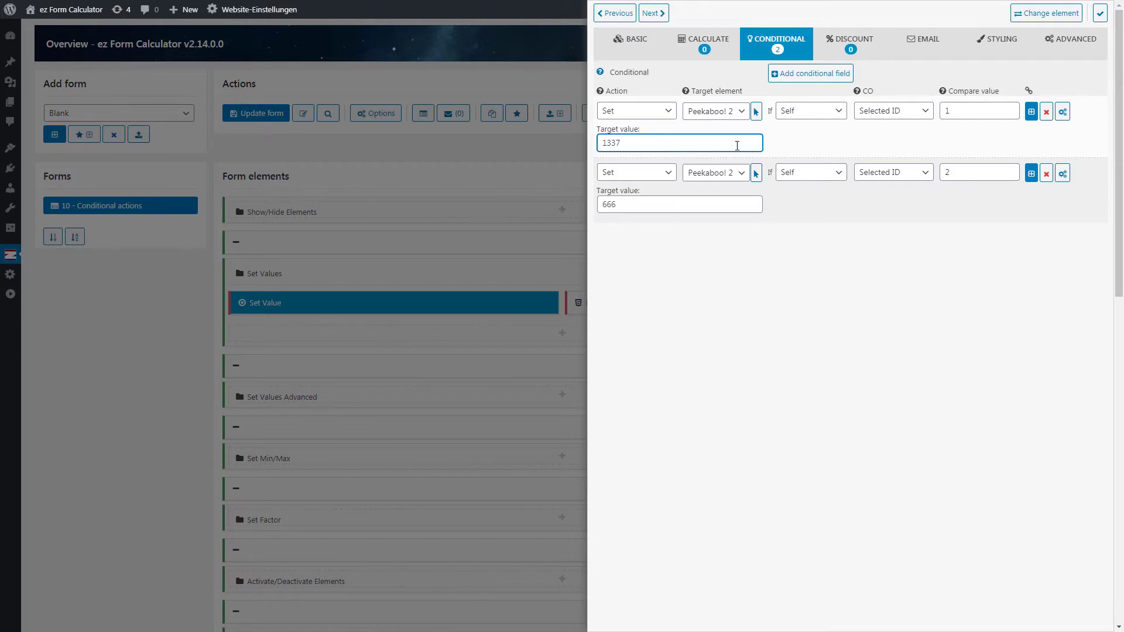
pyautogui.click(657, 113)
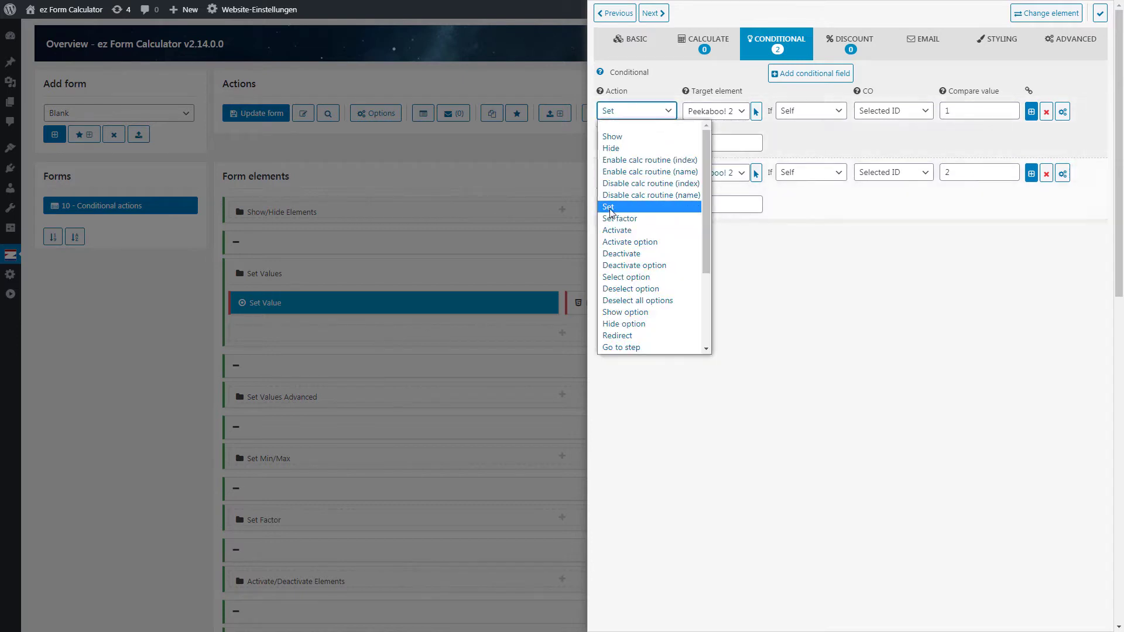
pyautogui.click(637, 137)
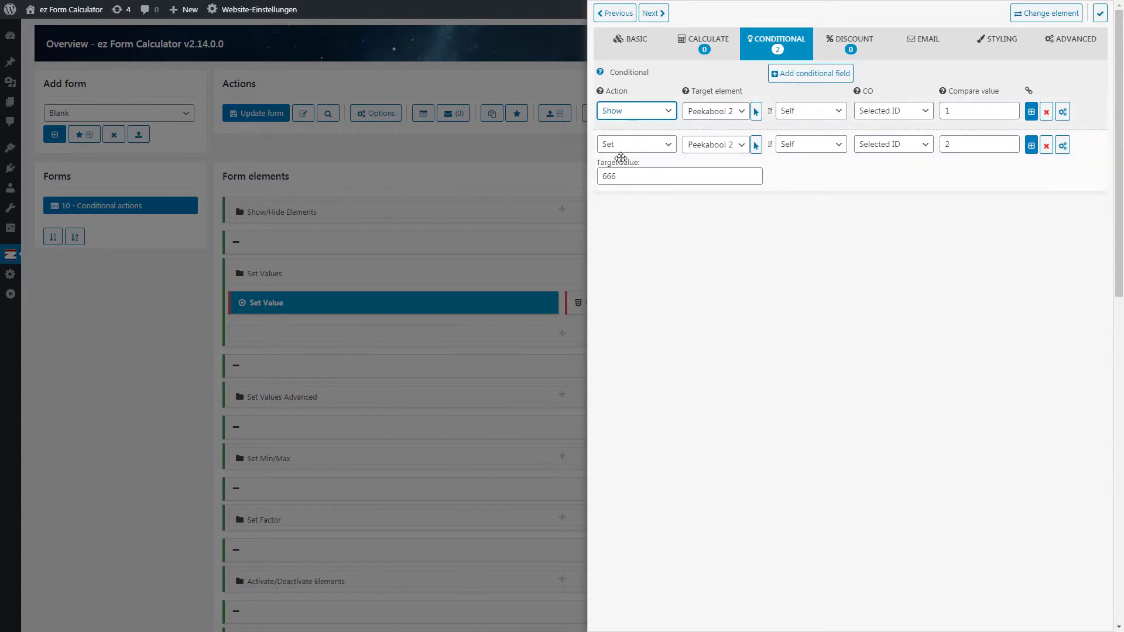
pyautogui.click(650, 111)
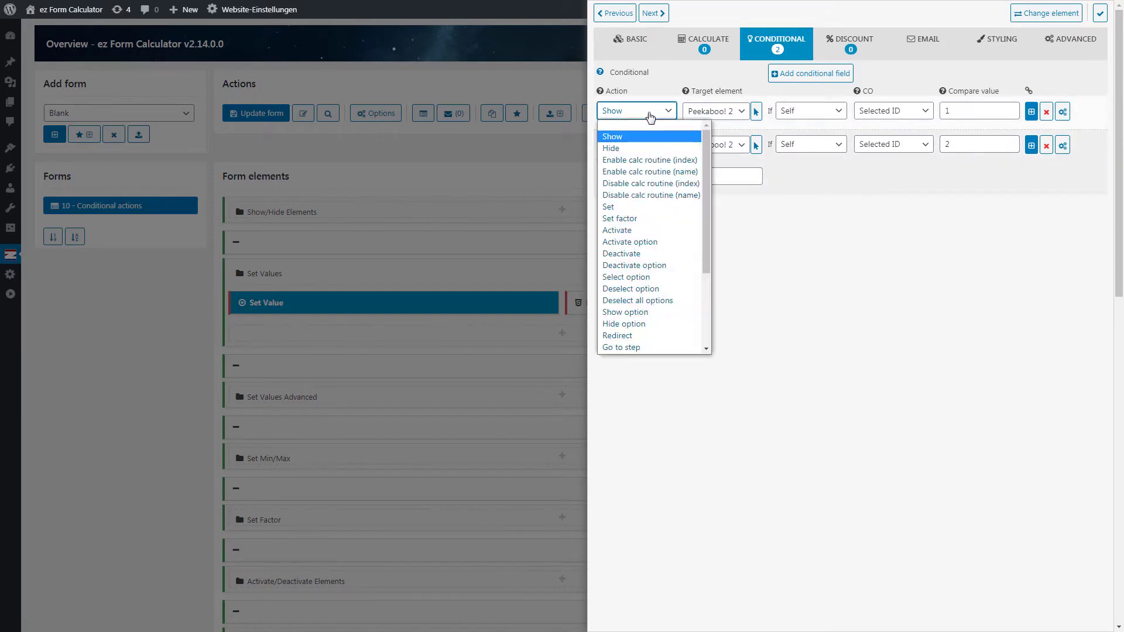
pyautogui.click(636, 208)
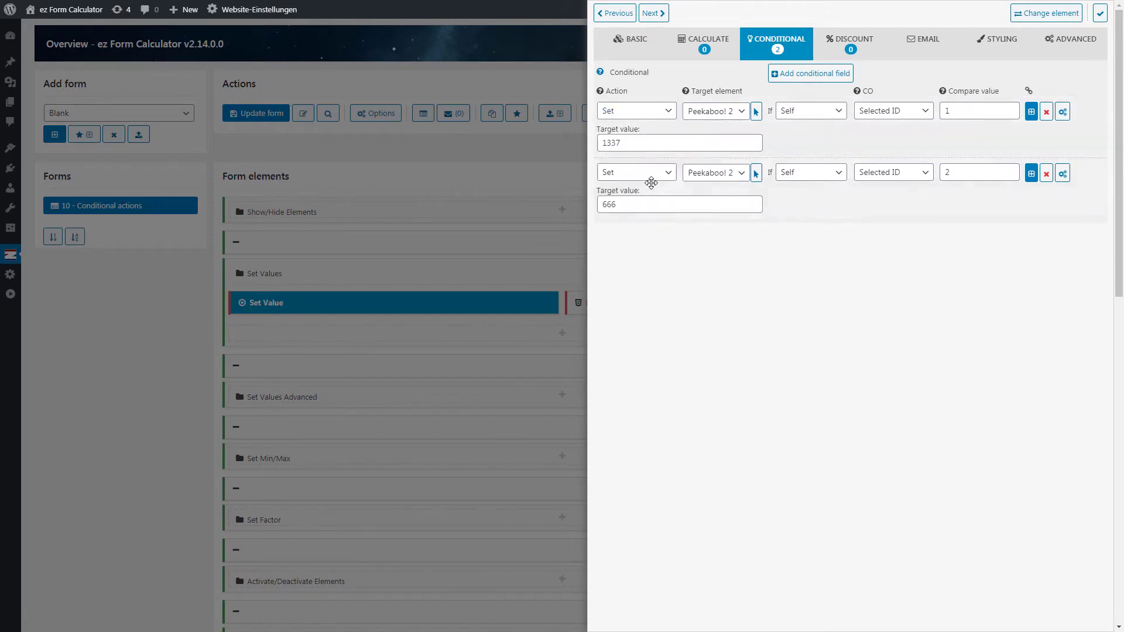
pyautogui.click(633, 112)
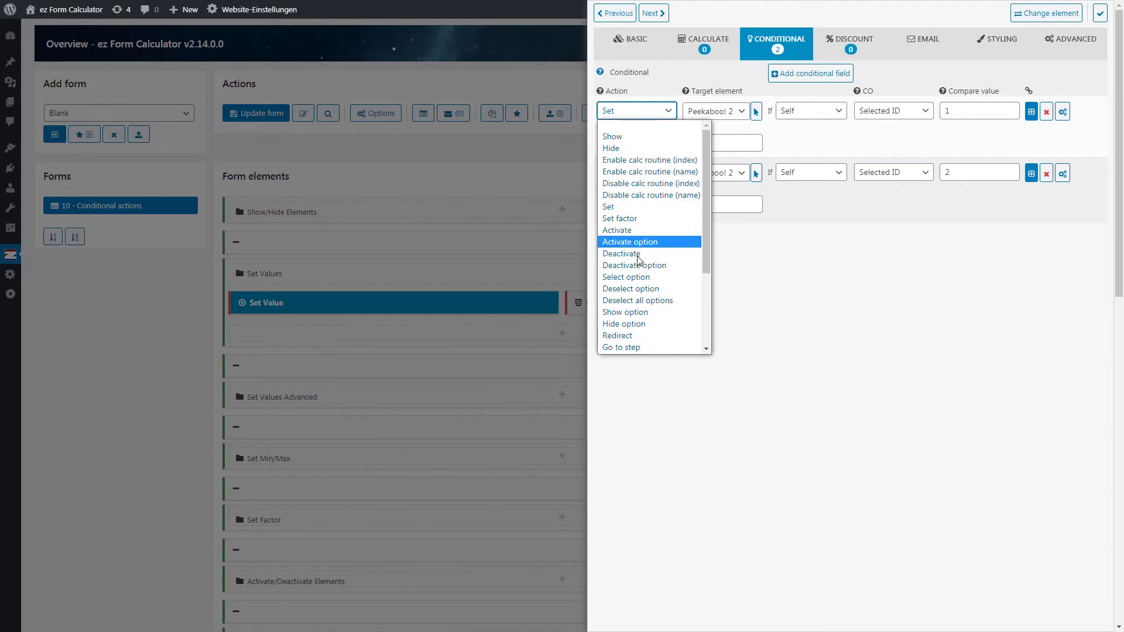
pyautogui.click(646, 112)
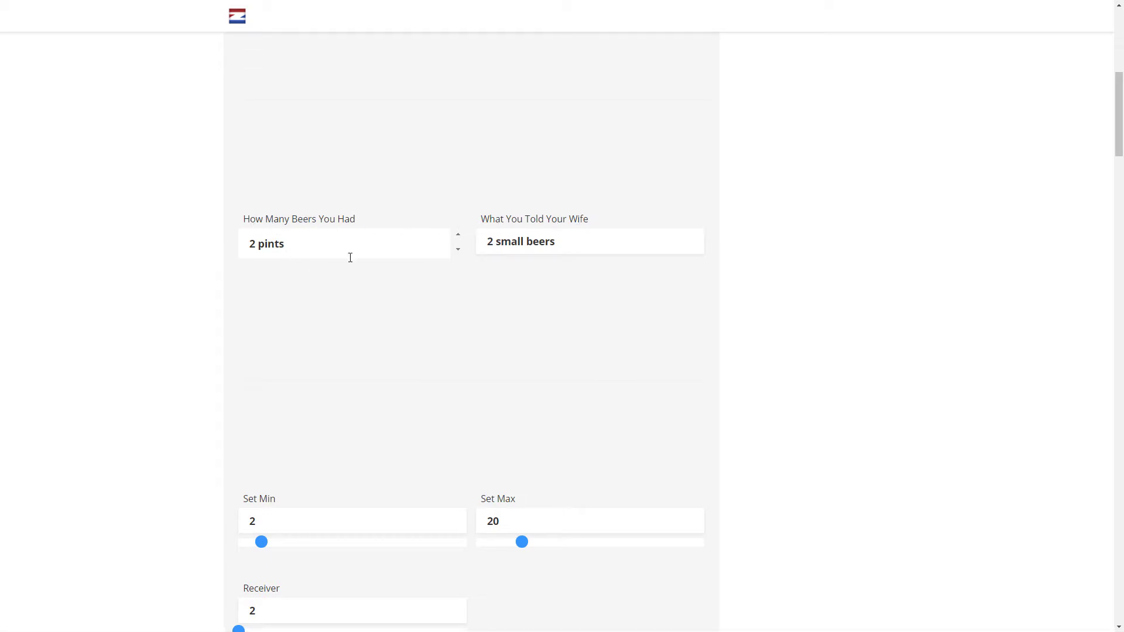
# Step: Test the form preview by raising How Many Beers You Had to 5 pints
pyautogui.click(459, 237)
pyautogui.click(459, 233)
pyautogui.click(459, 233)
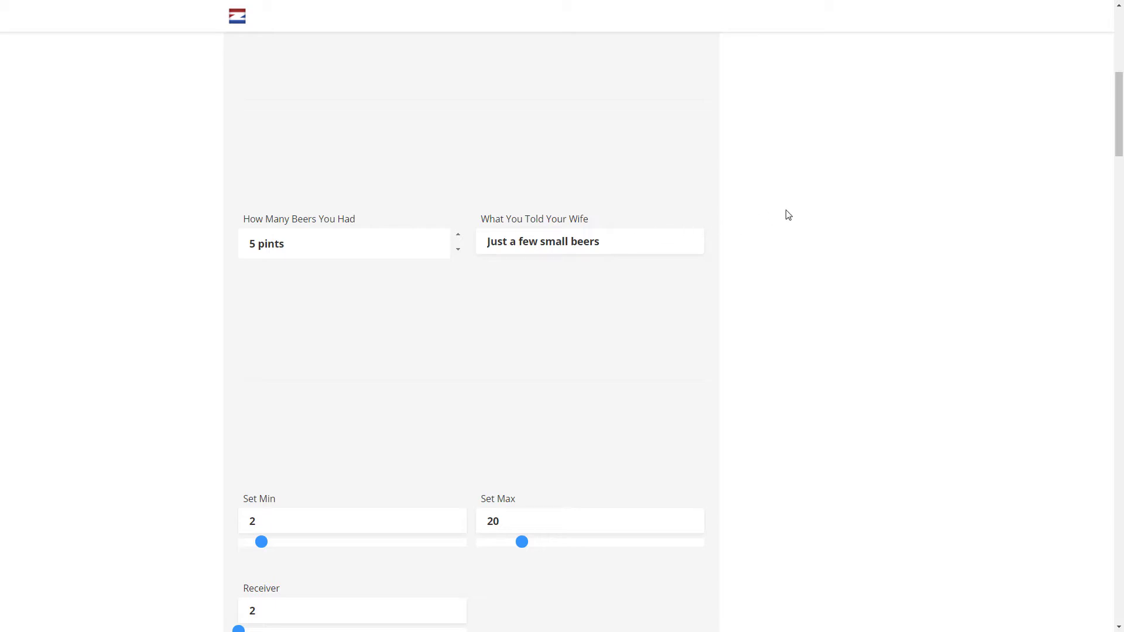
# Step: Return to the form editor, open the How Many Beers You Had element and examine the __self__ target value of its first condition
pyautogui.moveTo(732, 1)
pyautogui.click(562, 41)
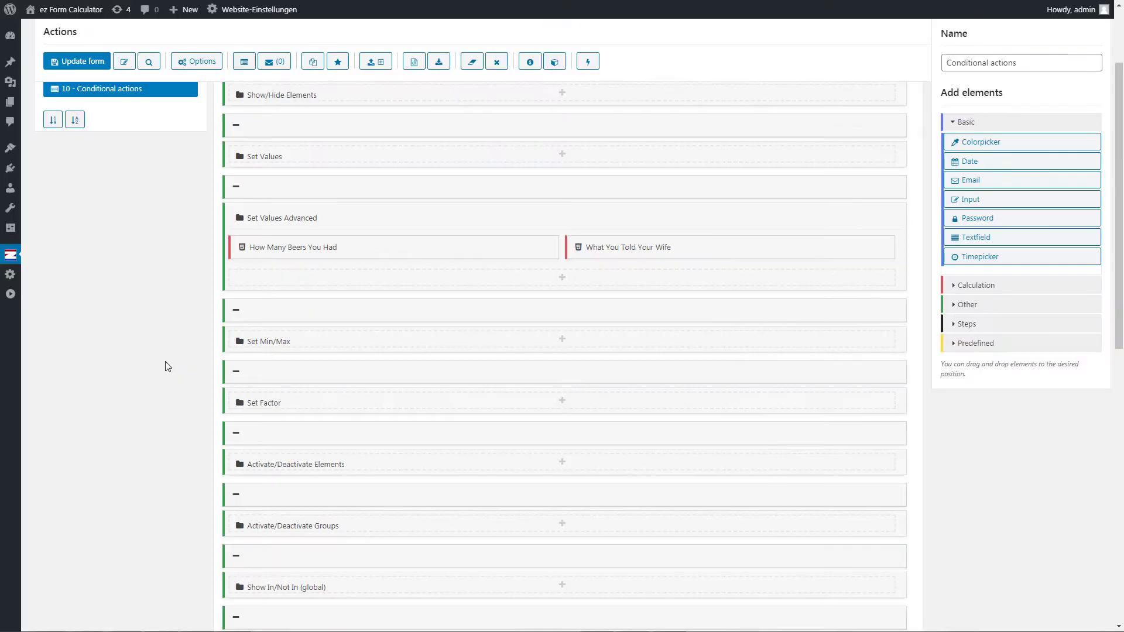
pyautogui.click(370, 250)
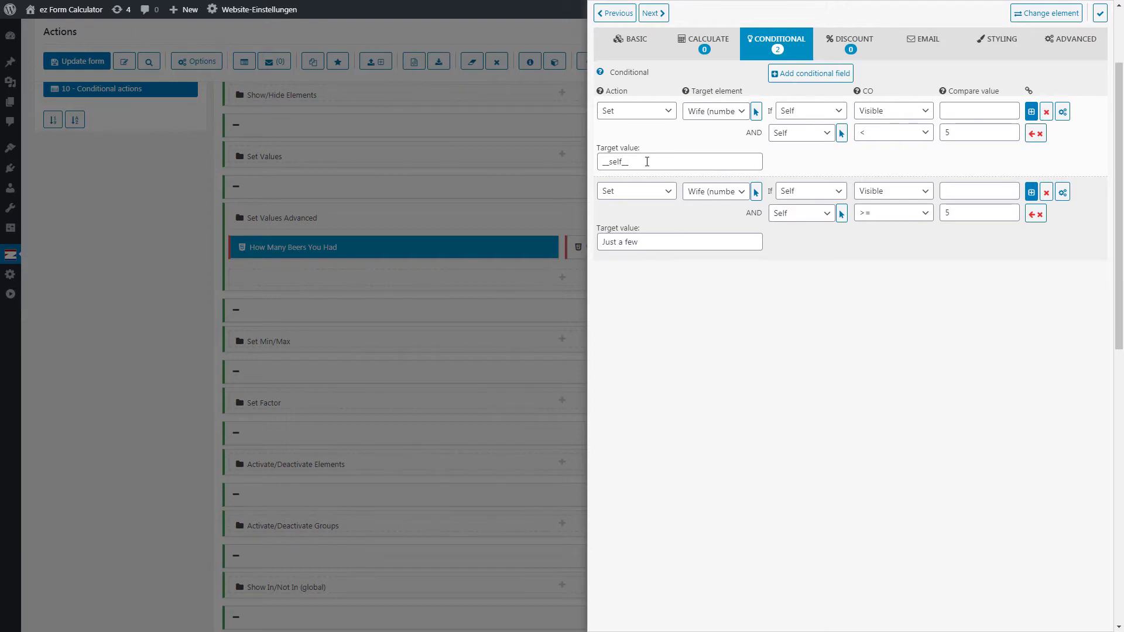
pyautogui.moveTo(649, 162); pyautogui.dragTo(589, 160)
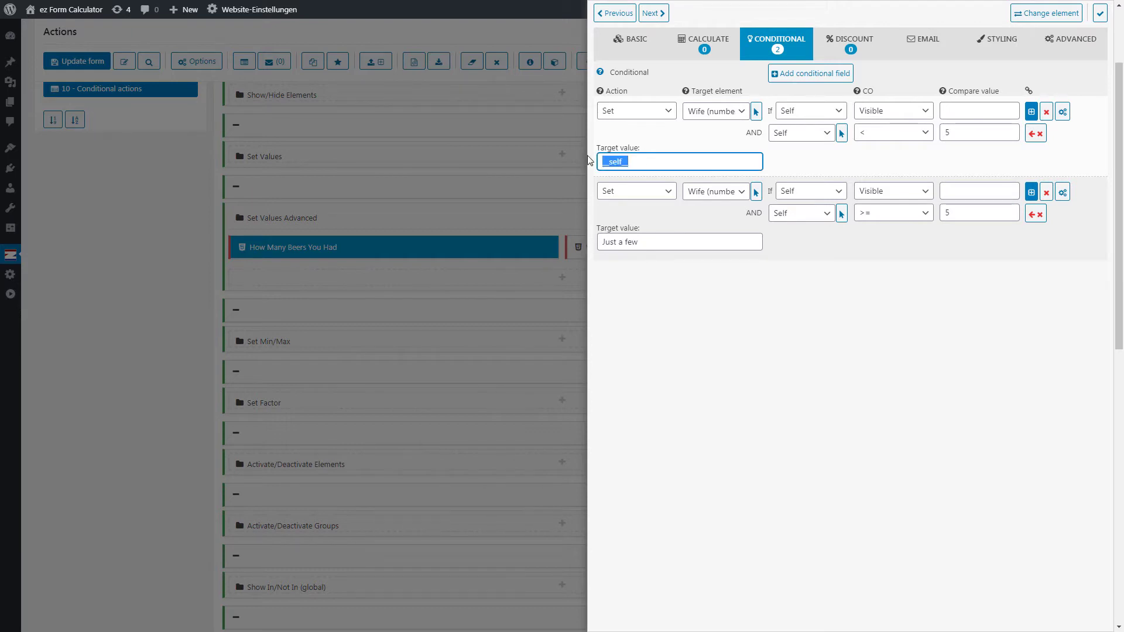
pyautogui.click(637, 162)
pyautogui.moveTo(629, 163); pyautogui.dragTo(620, 161)
pyautogui.click(622, 161)
pyautogui.click(619, 162)
pyautogui.click(715, 361)
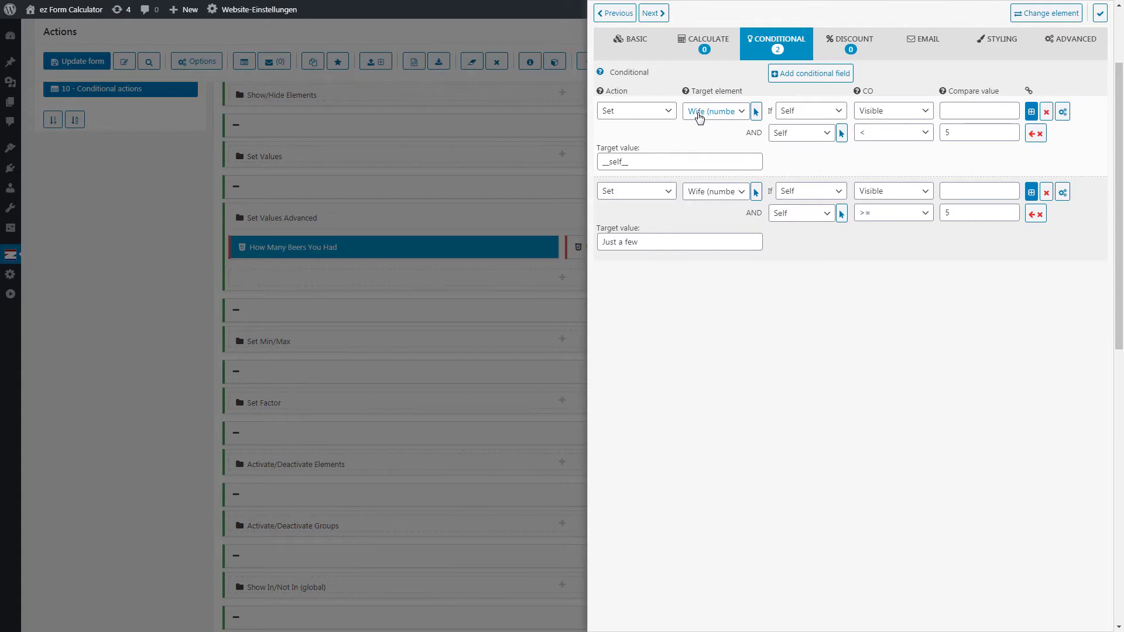
pyautogui.doubleClick(652, 161)
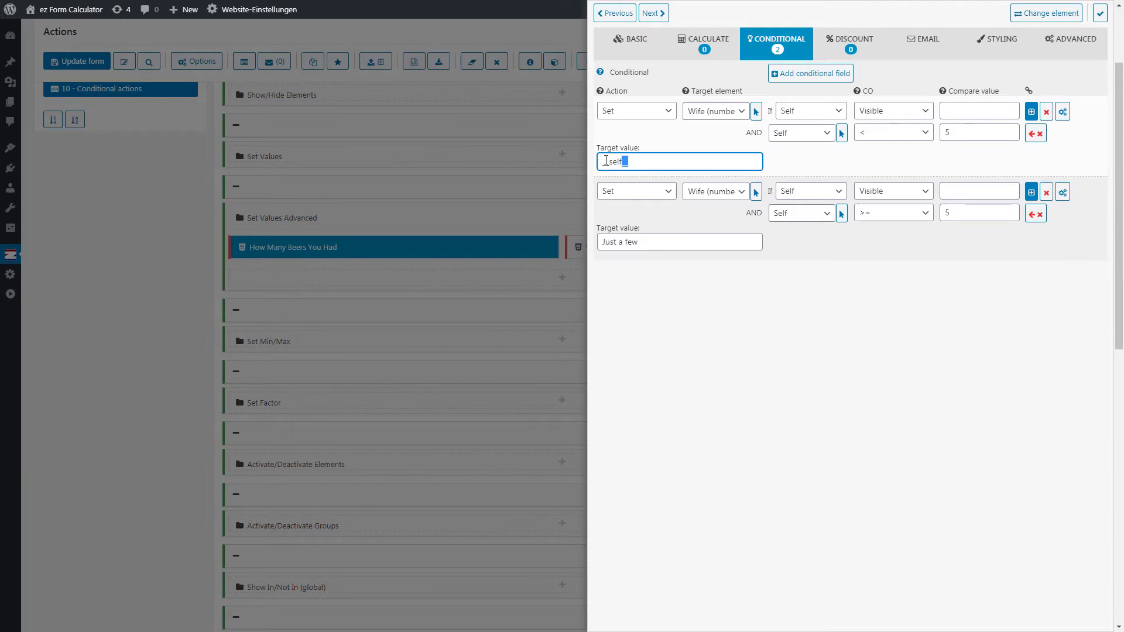
pyautogui.click(651, 161)
pyautogui.click(674, 290)
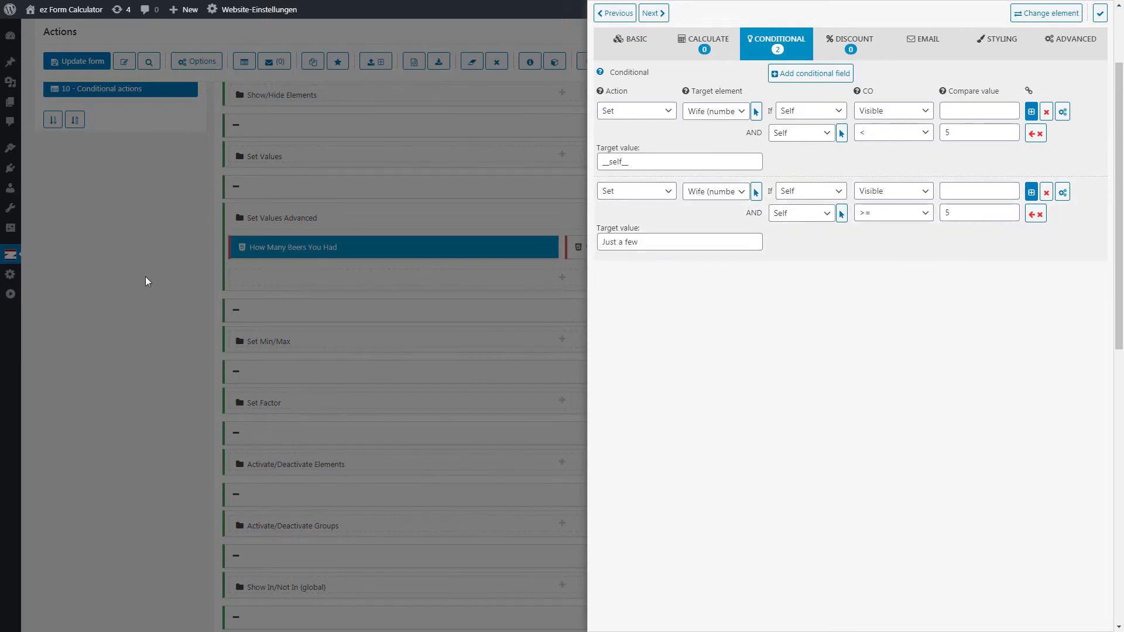
# Step: Set Is_number to Yes in the basic settings of the What You Told Your Wife element
pyautogui.click(509, 268)
pyautogui.click(670, 261)
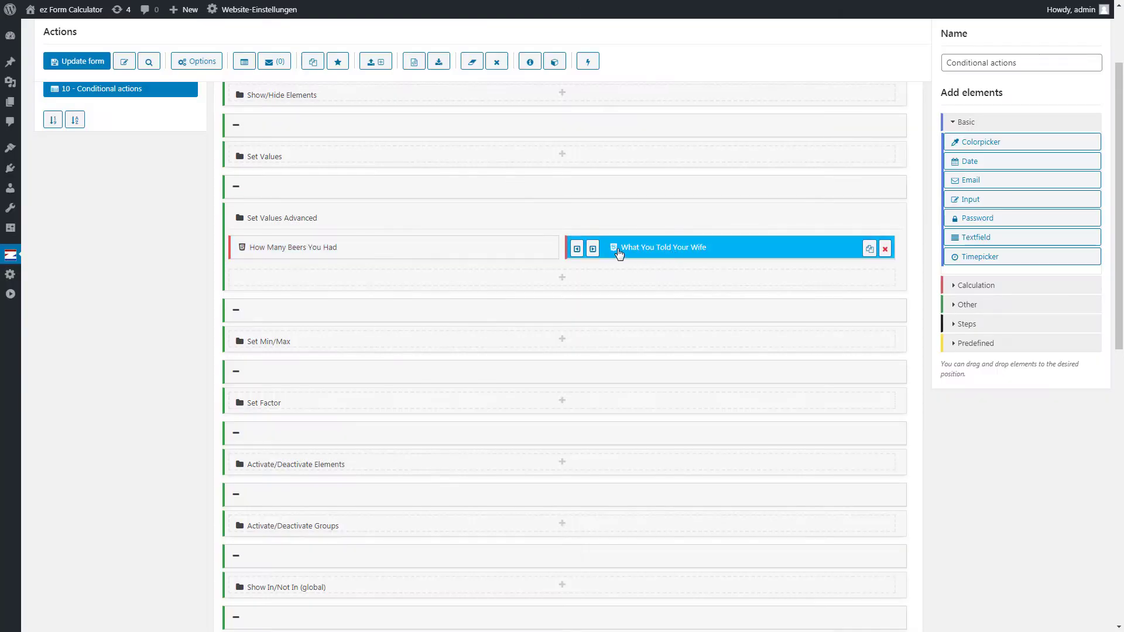
pyautogui.click(658, 253)
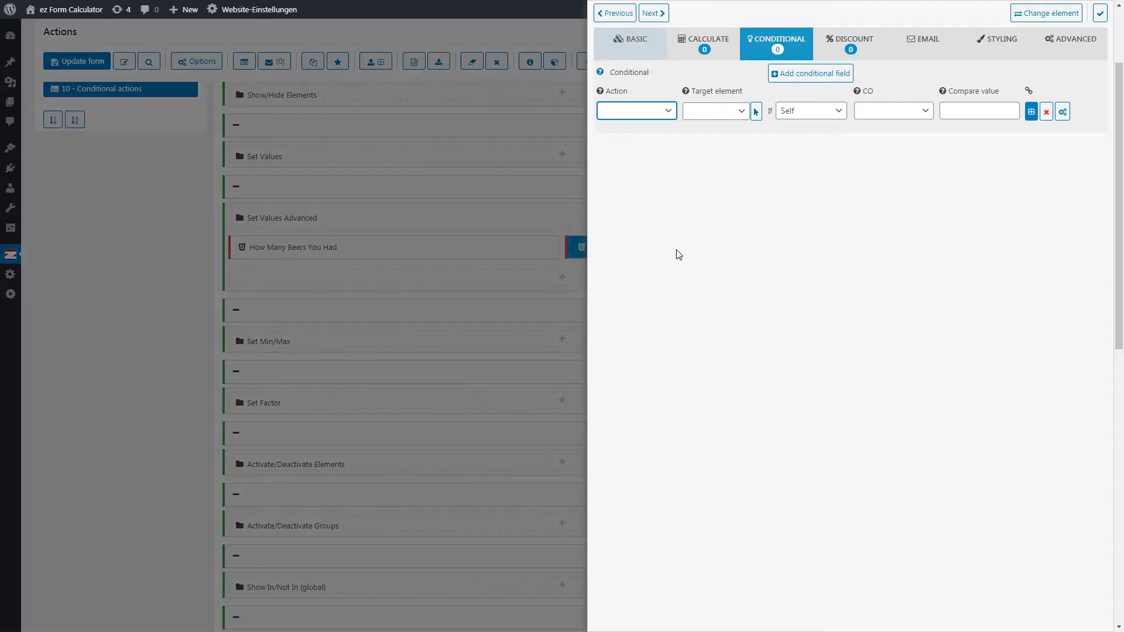
pyautogui.click(649, 57)
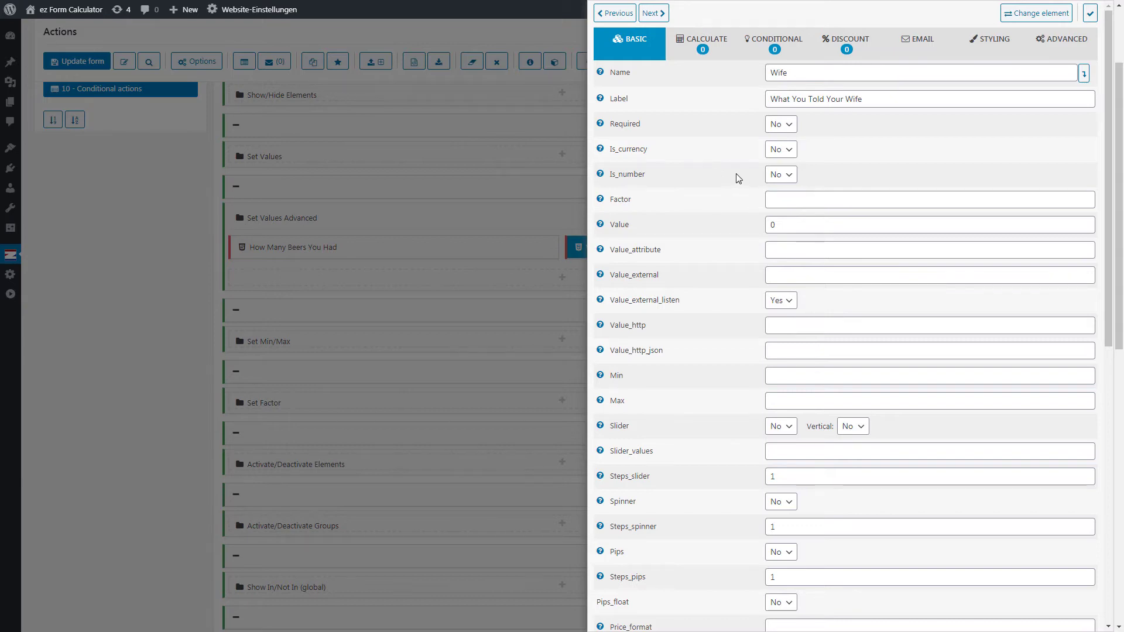
pyautogui.click(784, 174)
pyautogui.click(779, 202)
pyautogui.click(195, 213)
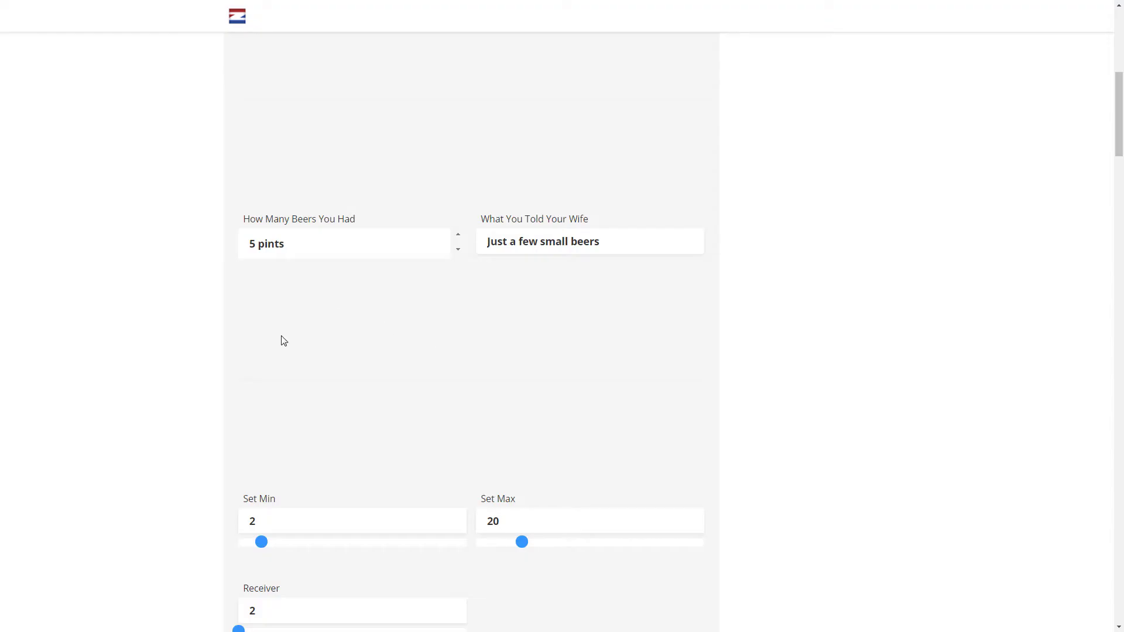
# Step: Reload the form preview, raise How Many Beers You Had to 5 pints and check the What You Told Your Wife field
pyautogui.press('F5')
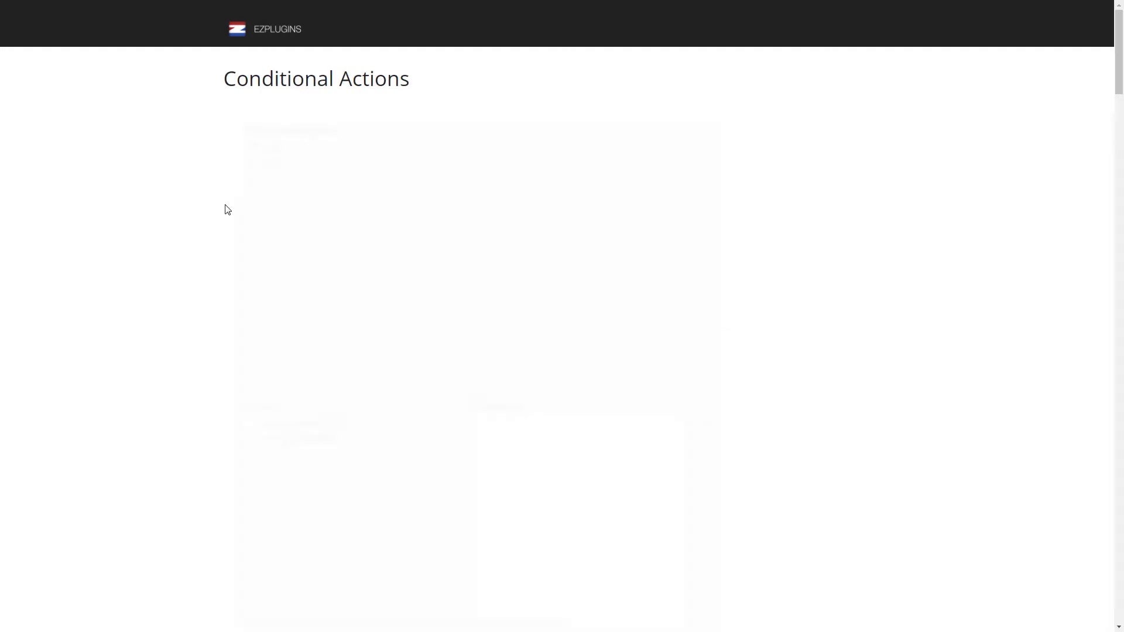
pyautogui.scroll(-6, 193, 217)
pyautogui.scroll(-2, 189, 219)
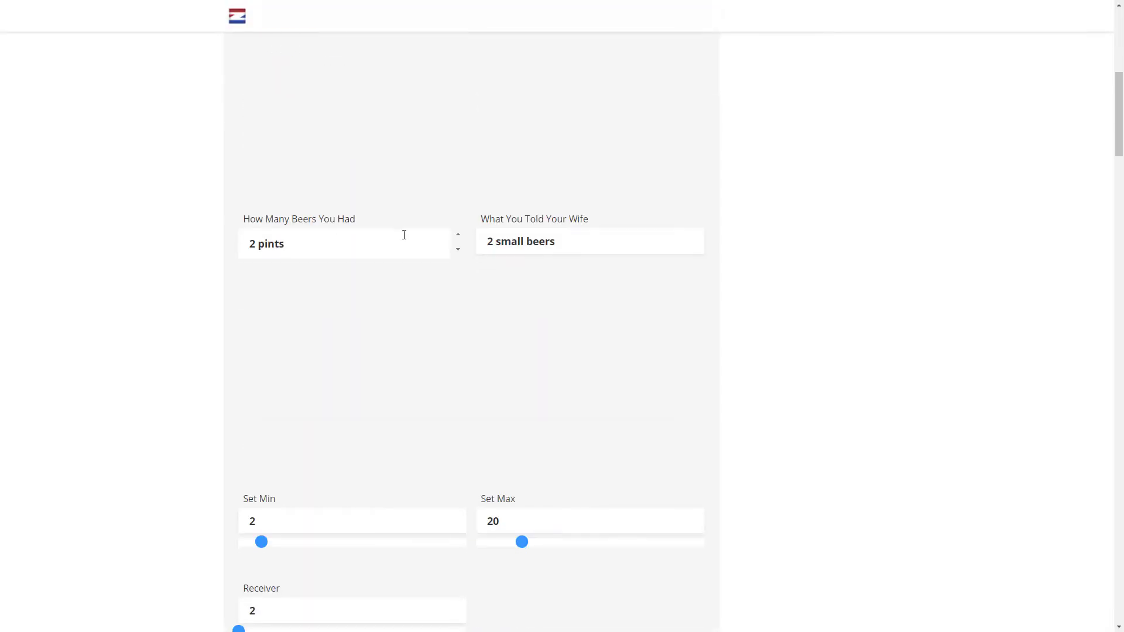
pyautogui.click(458, 236)
pyautogui.click(458, 236)
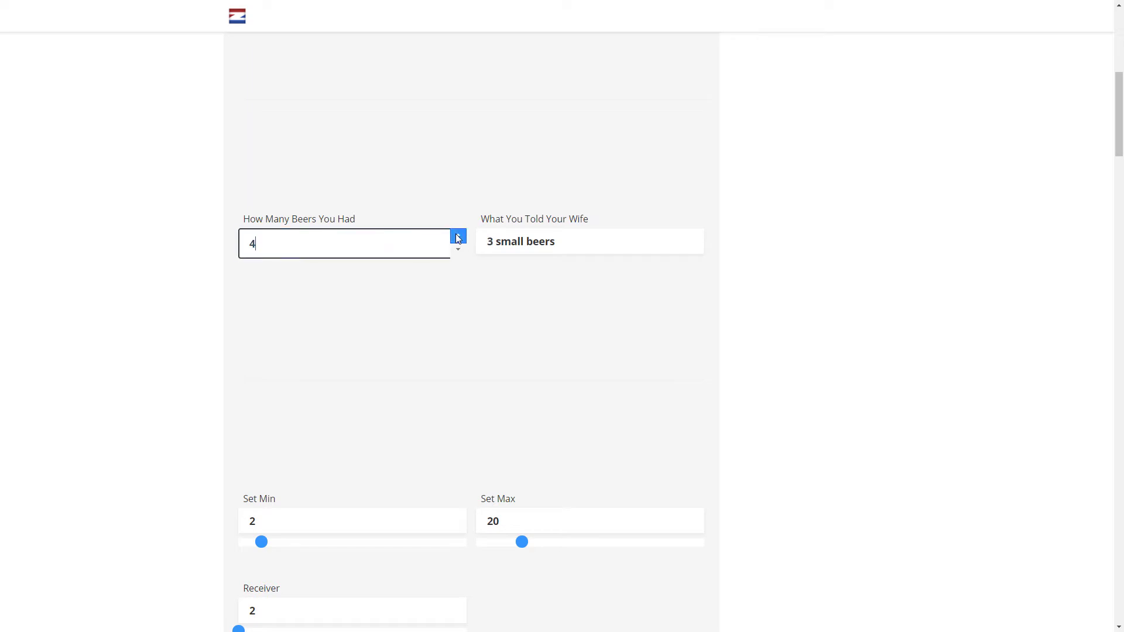
pyautogui.click(459, 236)
pyautogui.click(524, 262)
pyautogui.click(553, 241)
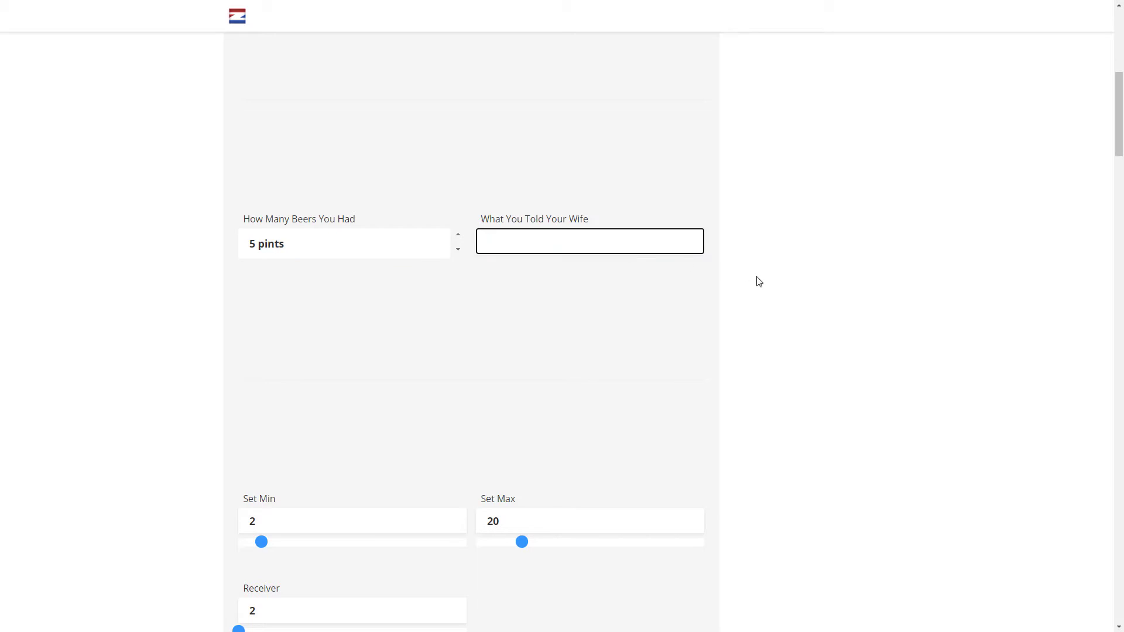
pyautogui.click(755, 278)
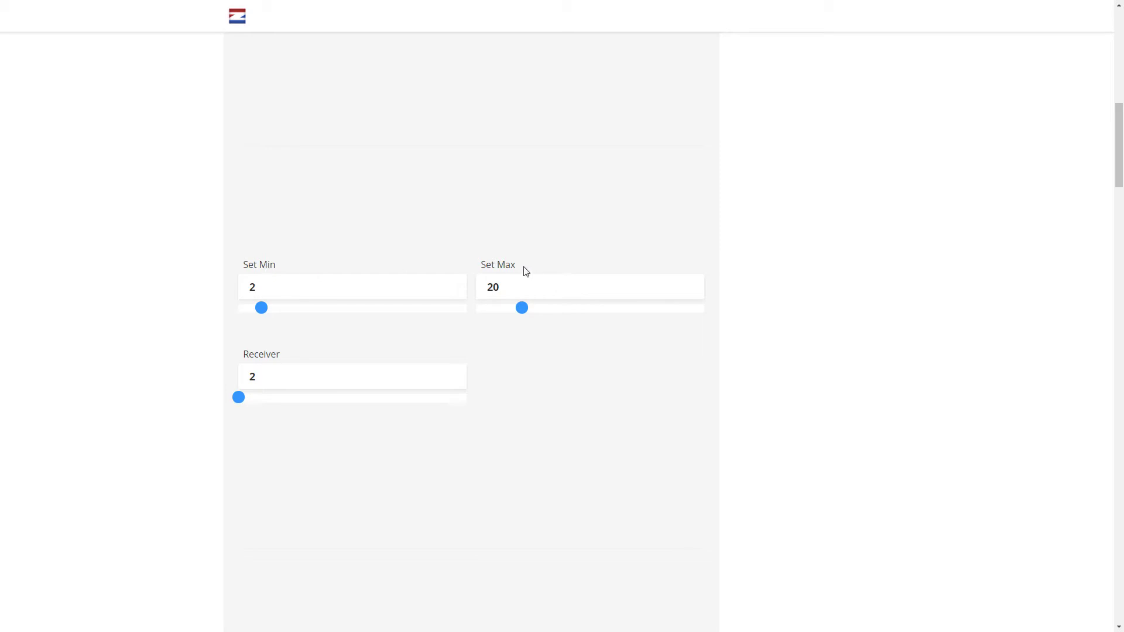
# Step: Move the Receiver slider up to 20 and set the Set Max slider to 80 in the form preview
pyautogui.click(239, 398)
pyautogui.moveTo(237, 397); pyautogui.dragTo(509, 401)
pyautogui.moveTo(522, 308); pyautogui.dragTo(660, 314)
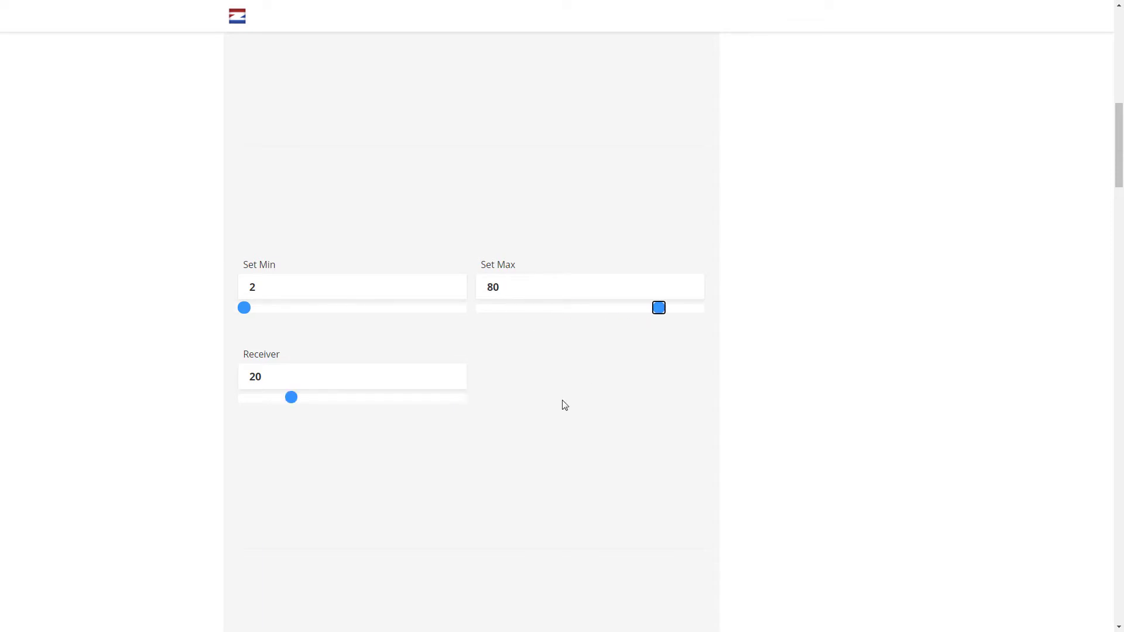
# Step: Test the slider limits by raising Receiver to 80, setting Set Min to 30 and lowering Receiver to 30
pyautogui.click(291, 397)
pyautogui.moveTo(325, 404); pyautogui.dragTo(502, 404)
pyautogui.moveTo(243, 310); pyautogui.dragTo(324, 315)
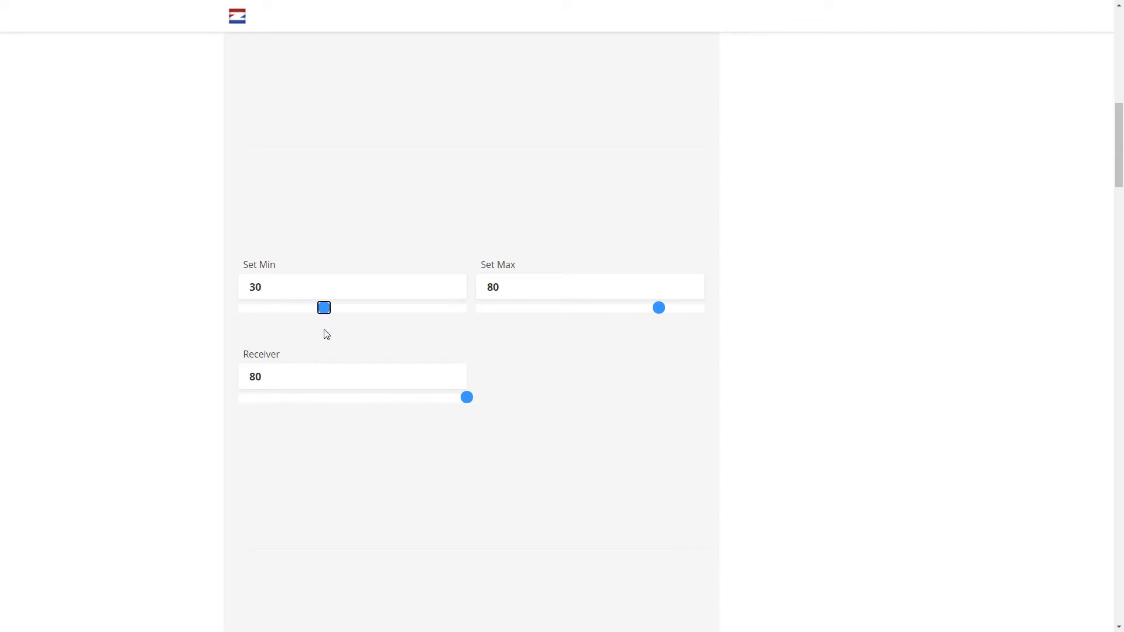
pyautogui.moveTo(466, 398); pyautogui.dragTo(238, 410)
# Step: Return to the form editor, open the Set Min element's conditions and examine the Blur operator among the available comparison operators
pyautogui.press('Escape')
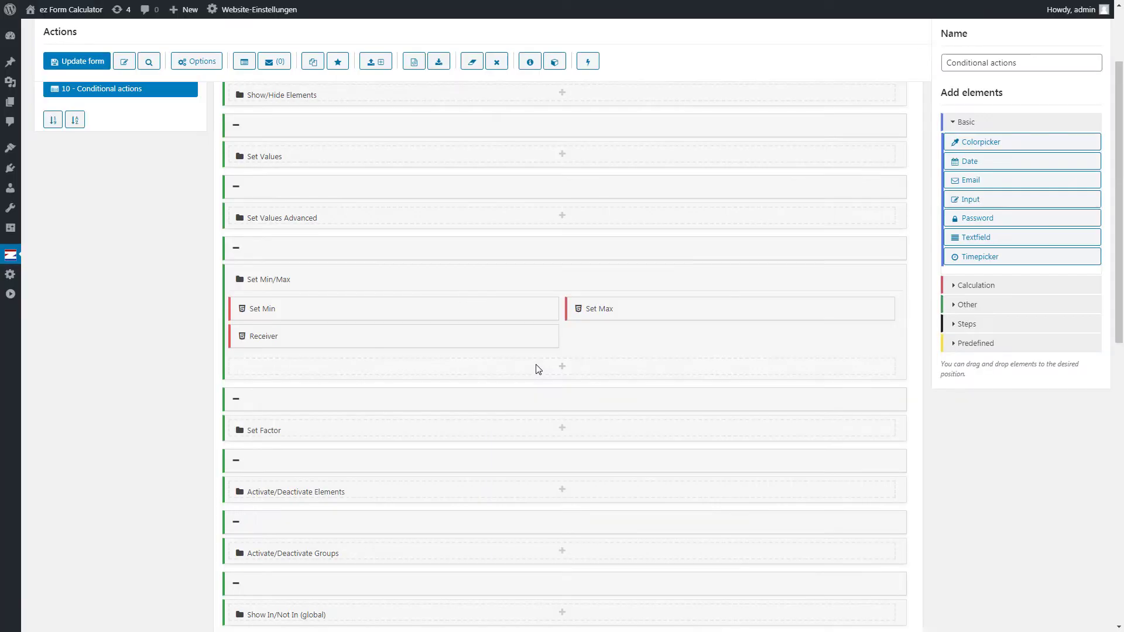
pyautogui.click(436, 322)
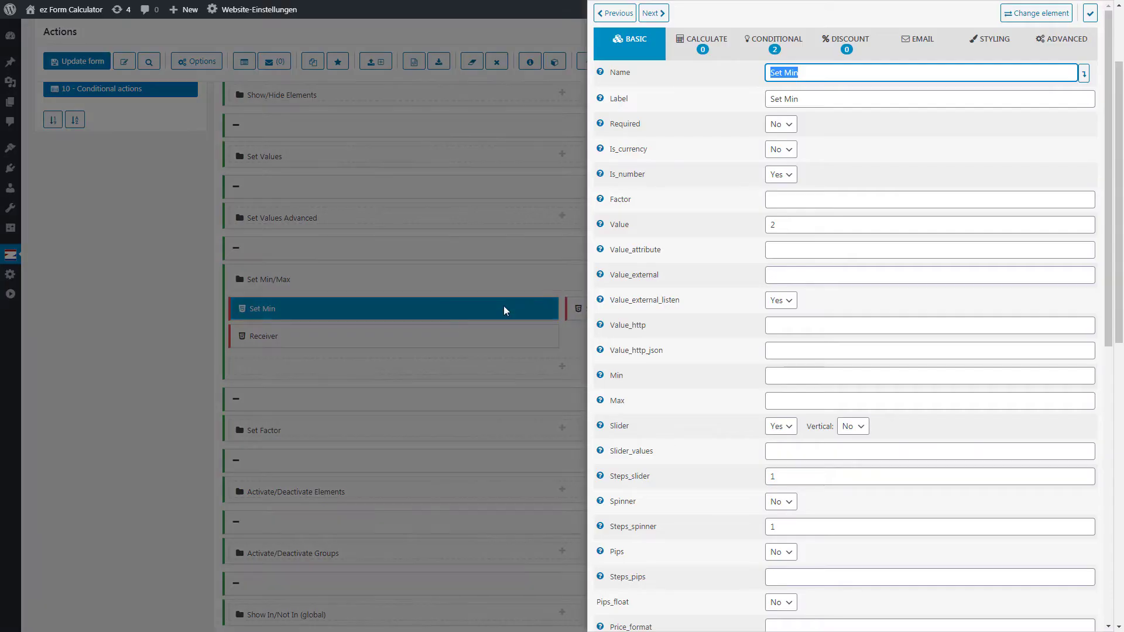
pyautogui.click(753, 58)
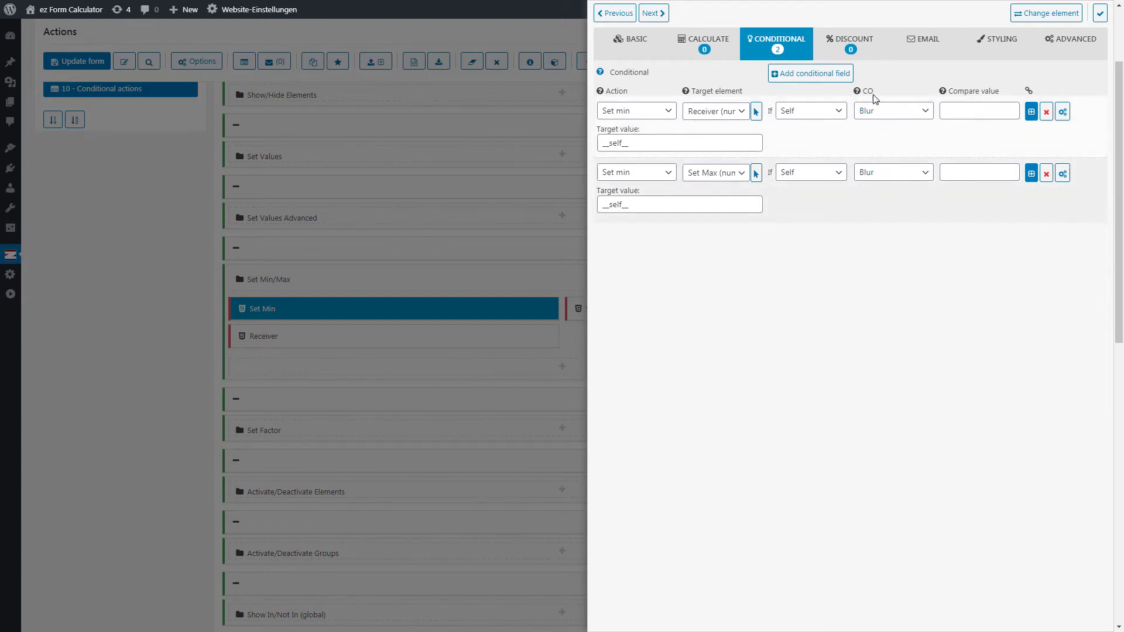
pyautogui.click(890, 120)
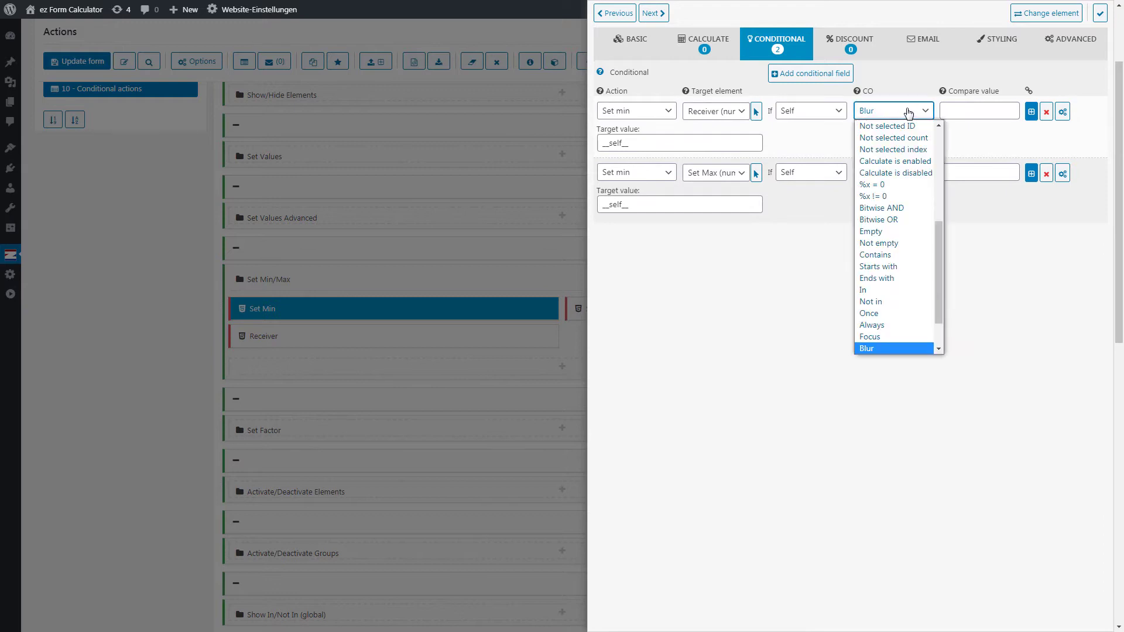
pyautogui.scroll(-2, 889, 345)
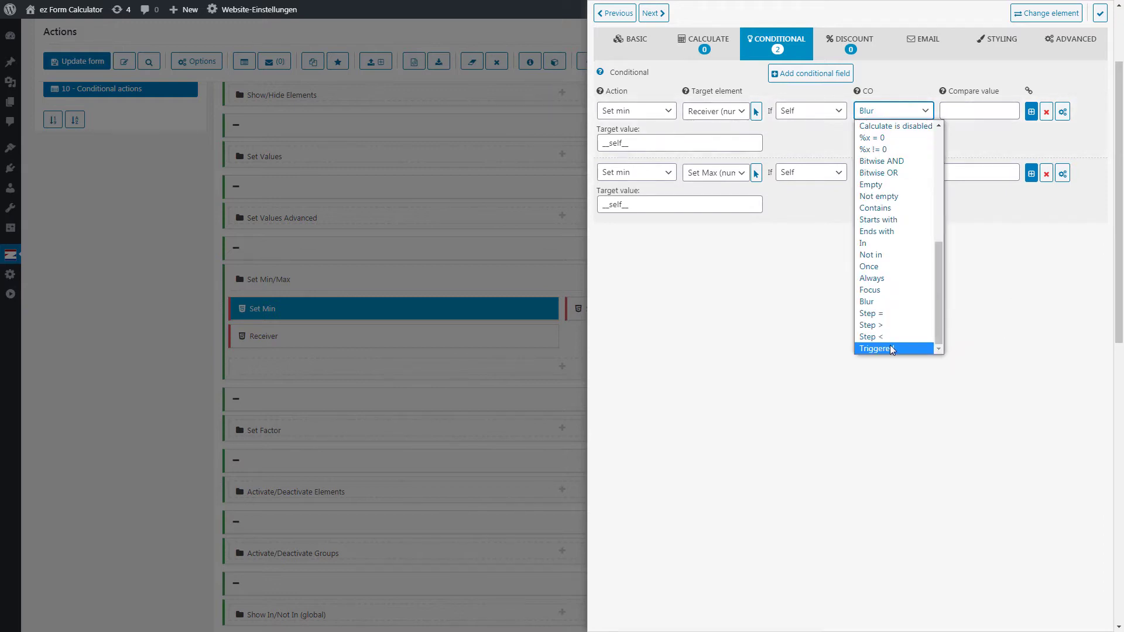
pyautogui.click(895, 306)
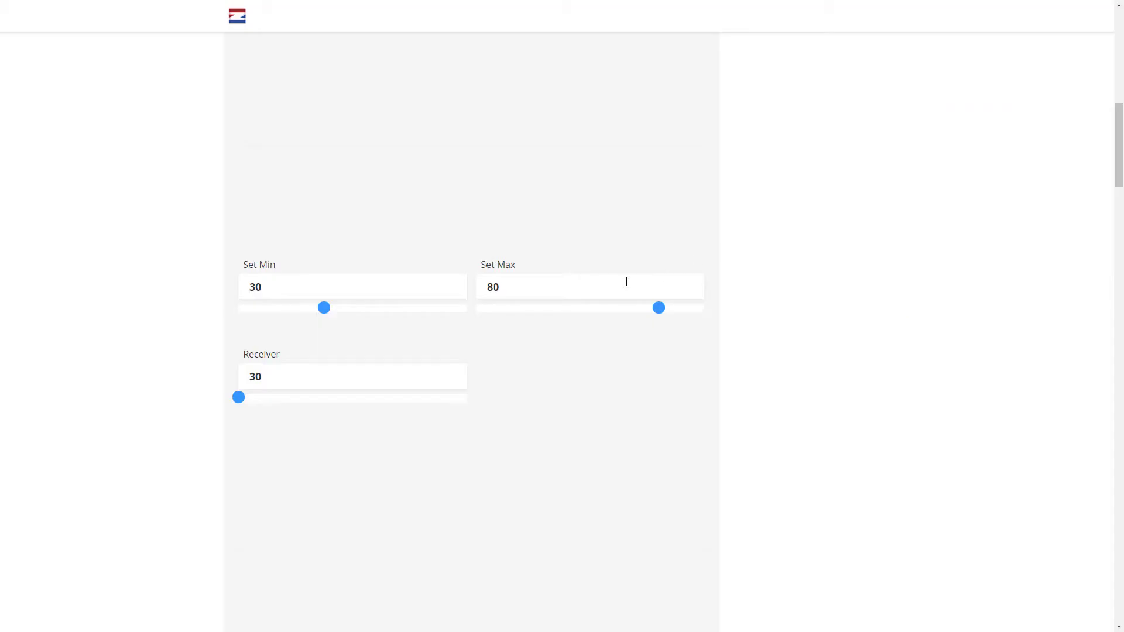
# Step: Set the Set Max value to 22 in the form preview and check the Set Min field
pyautogui.click(542, 287)
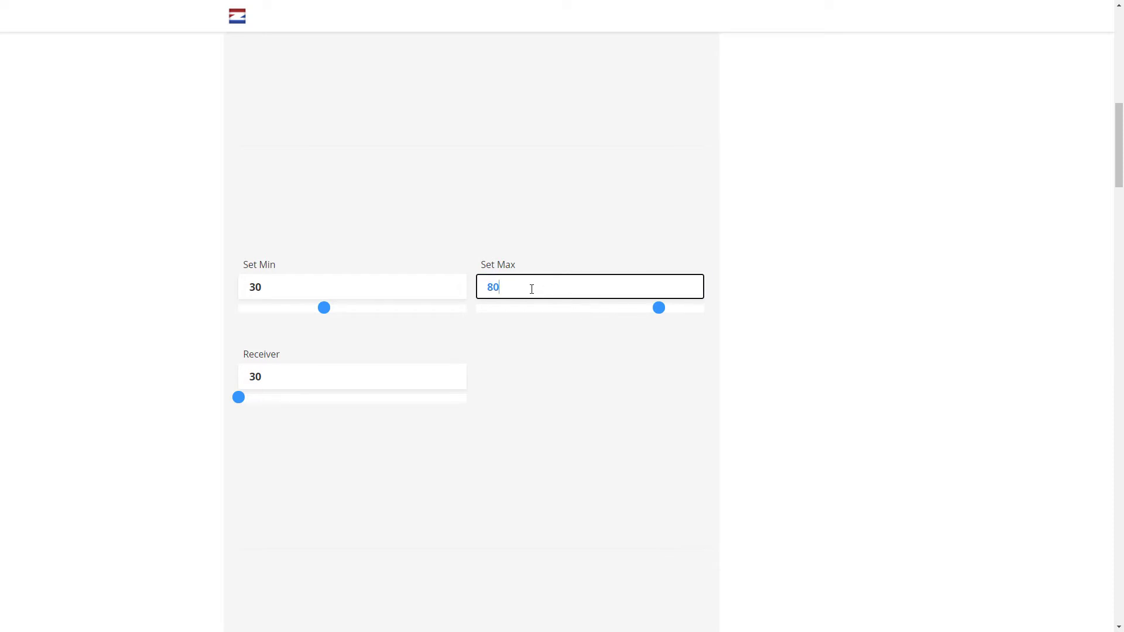
pyautogui.moveTo(531, 289); pyautogui.dragTo(467, 286)
pyautogui.write('22')
pyautogui.click(562, 344)
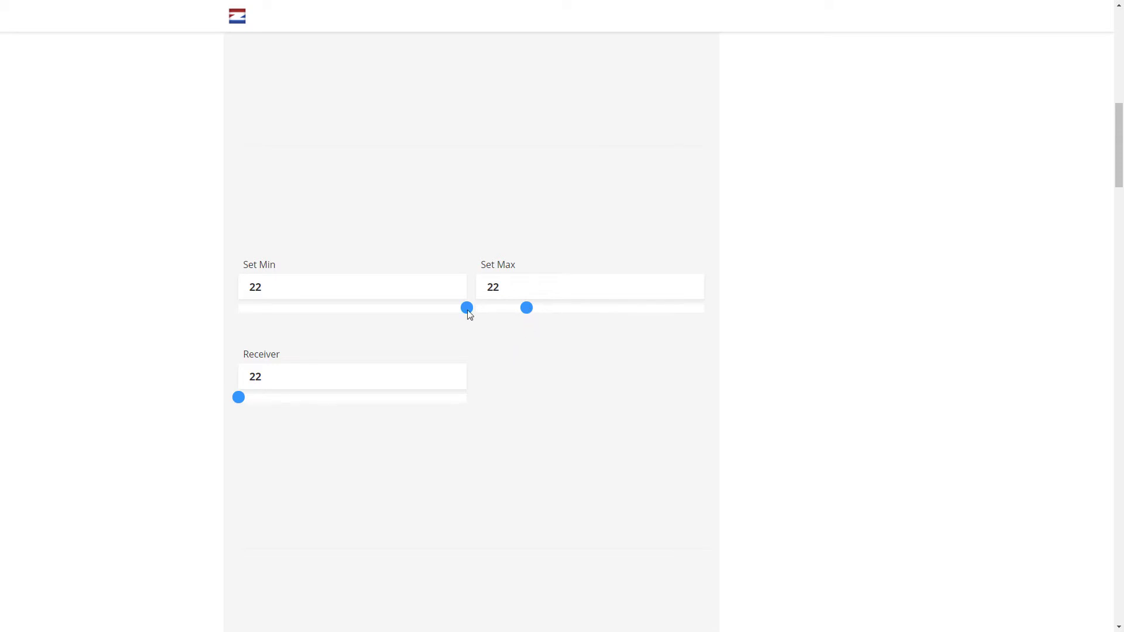
pyautogui.click(316, 293)
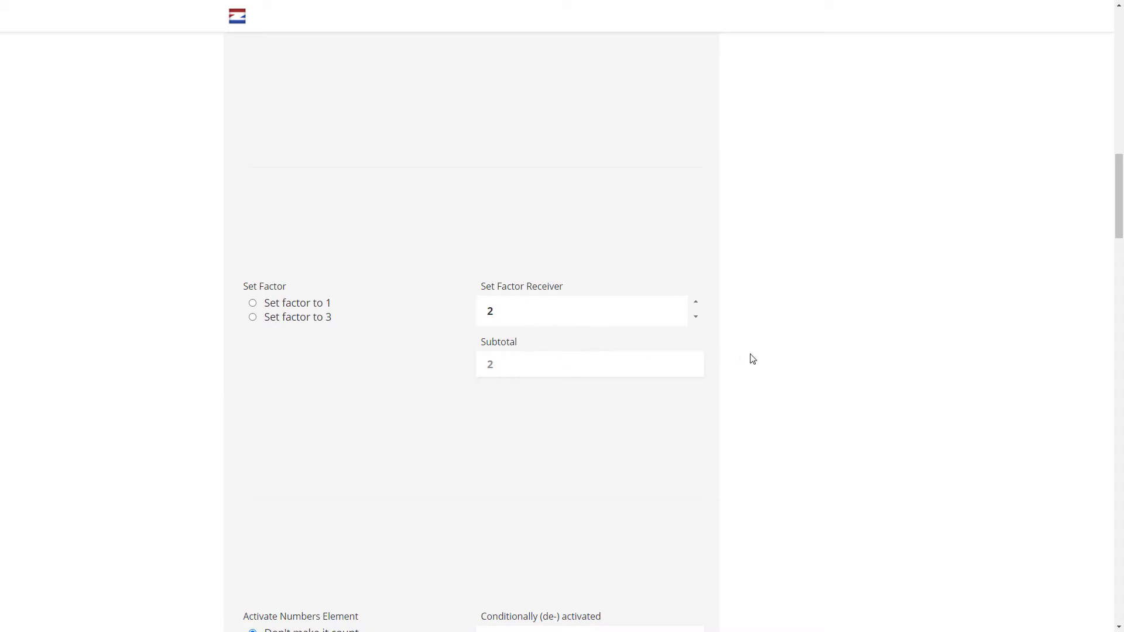
# Step: Test factor 1 and factor 3 in the preview, raise Set Factor Receiver two increments, and open the Set Factor element in the editor
pyautogui.click(282, 308)
pyautogui.click(278, 324)
pyautogui.click(696, 304)
pyautogui.click(697, 304)
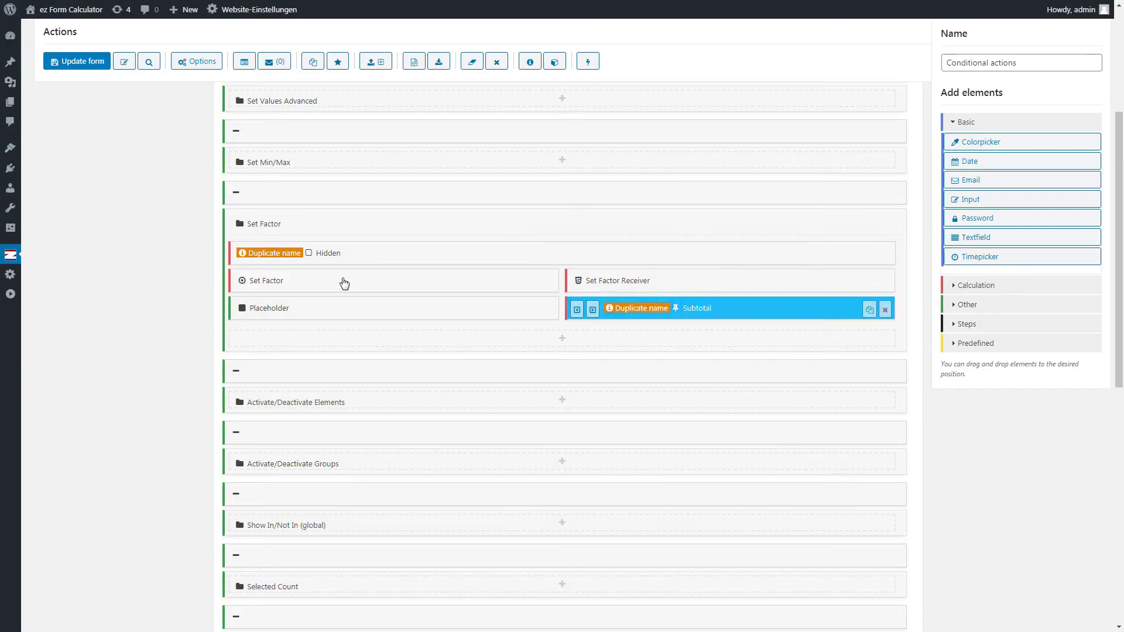
pyautogui.click(394, 281)
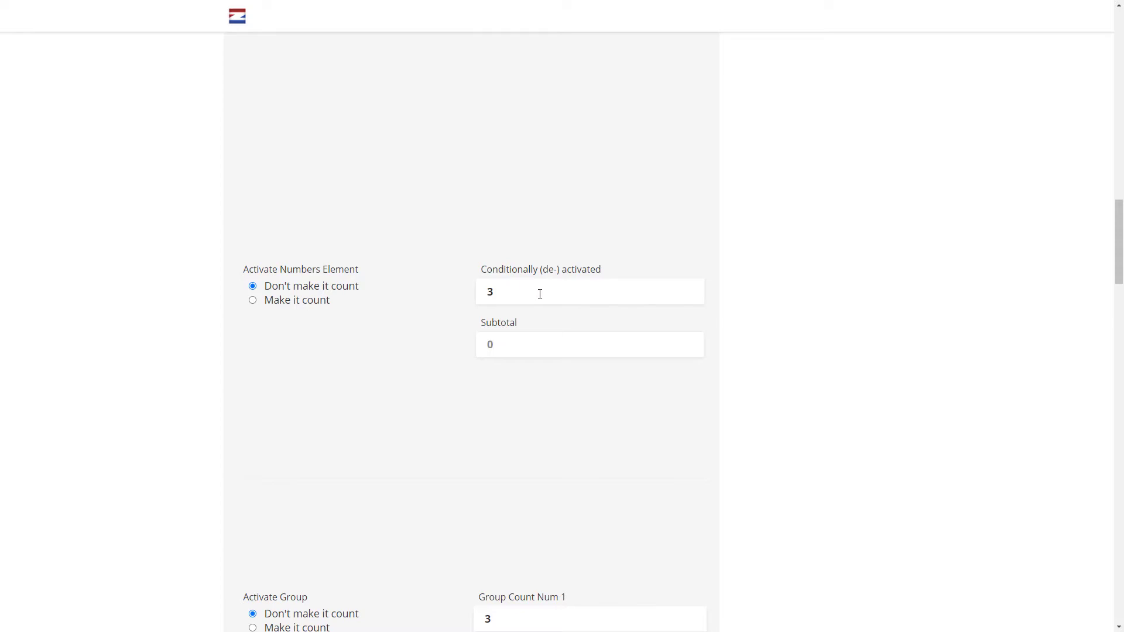
# Step: Set Activate Numbers Element to Make it count in the preview, and open that element's conditions in the form editor
pyautogui.click(273, 304)
pyautogui.hotkey('ctrl', 'Tab')
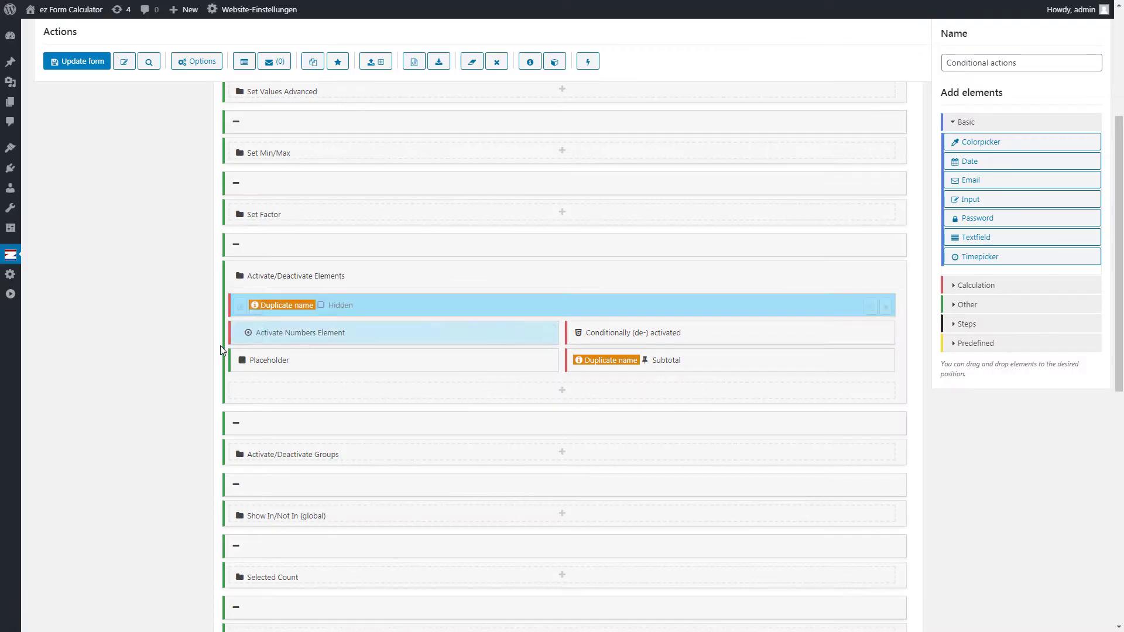
pyautogui.click(358, 334)
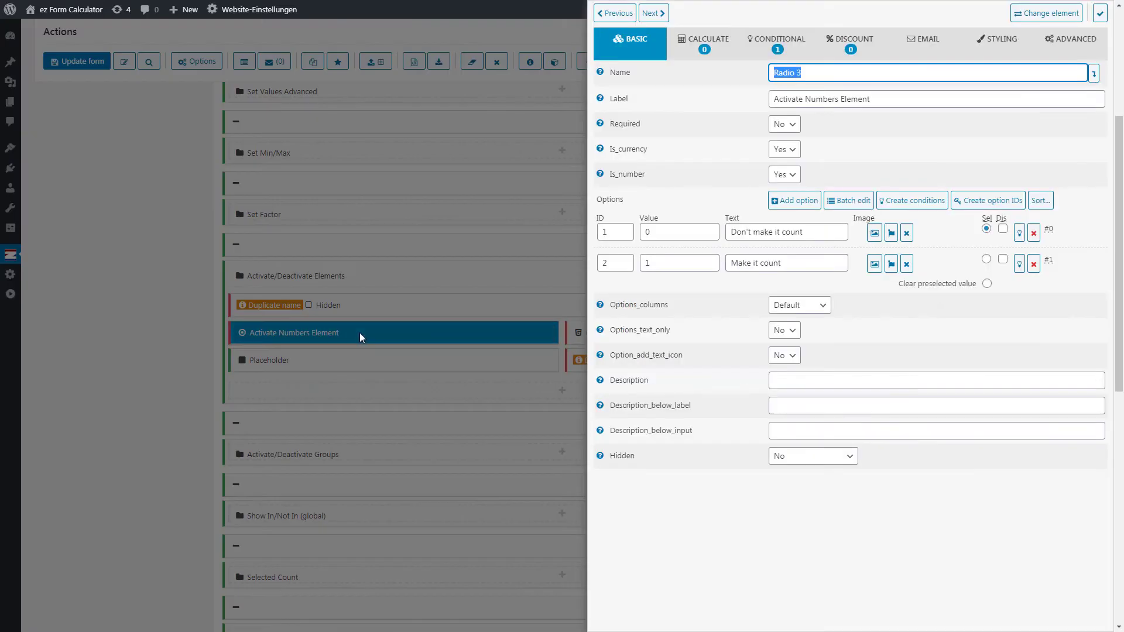
pyautogui.click(781, 51)
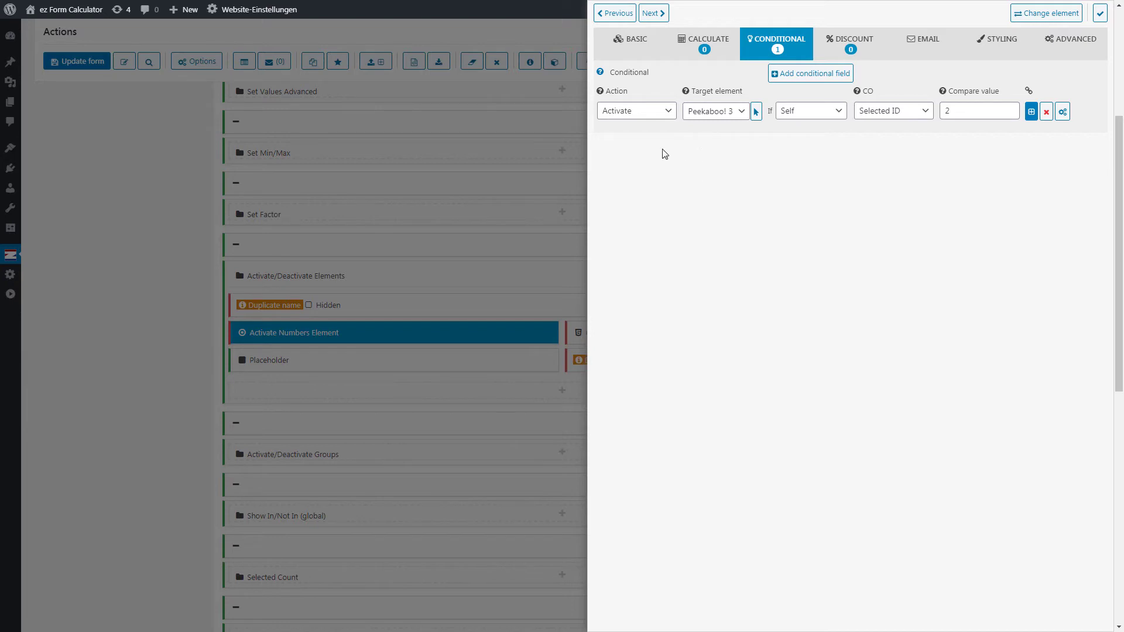
# Step: Examine the Activate action in the Activate Numbers Element's condition and compare it with the element's option IDs
pyautogui.click(637, 119)
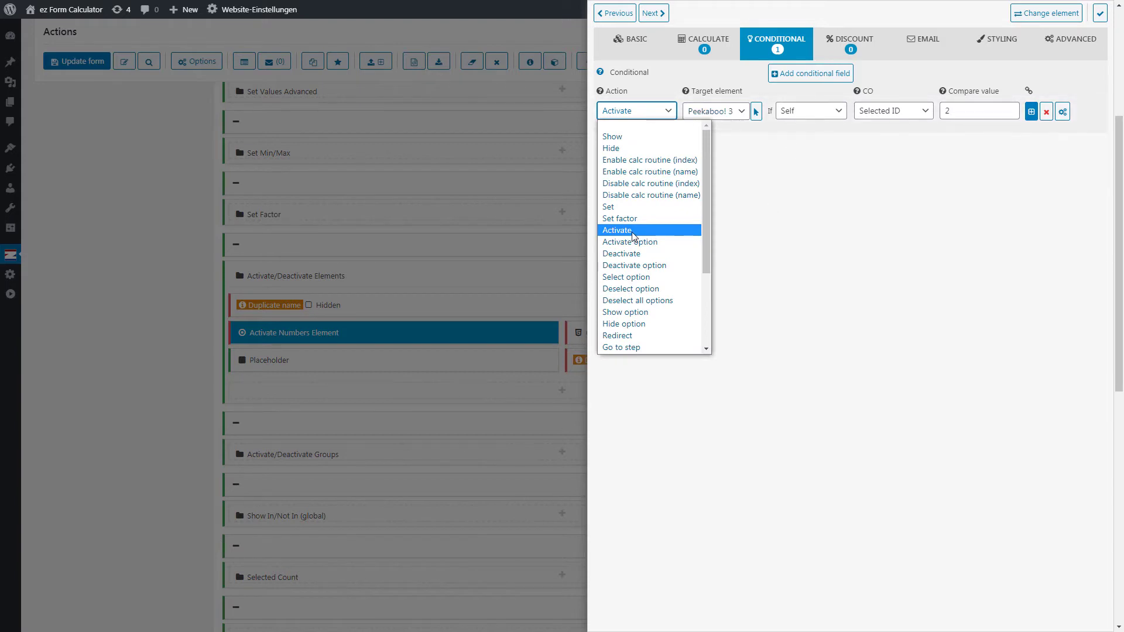
pyautogui.click(630, 236)
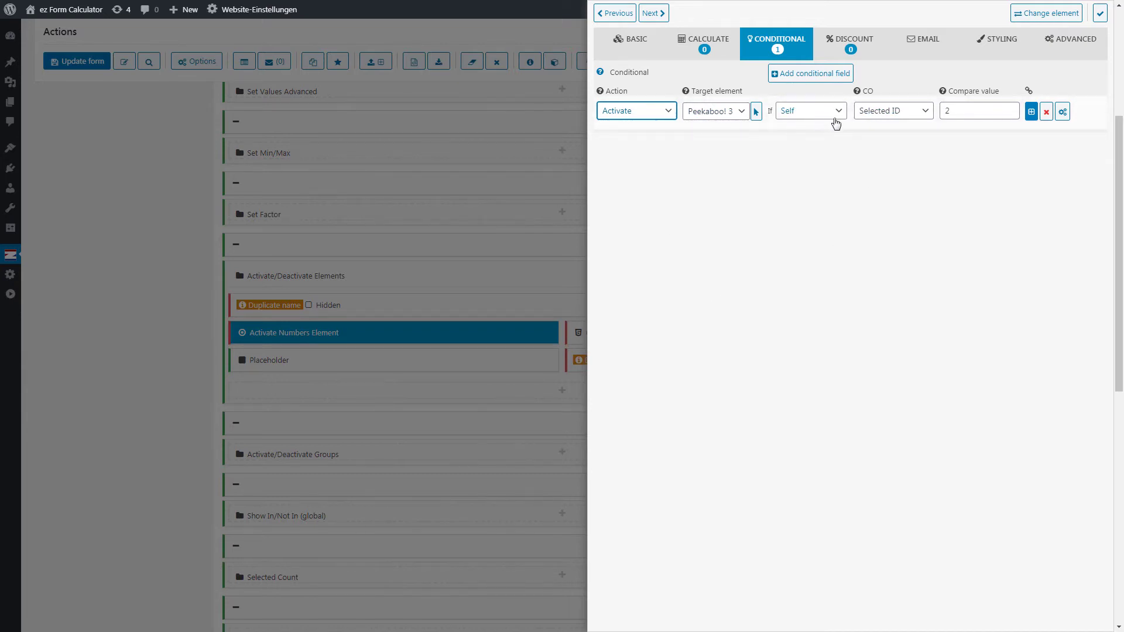
pyautogui.click(657, 48)
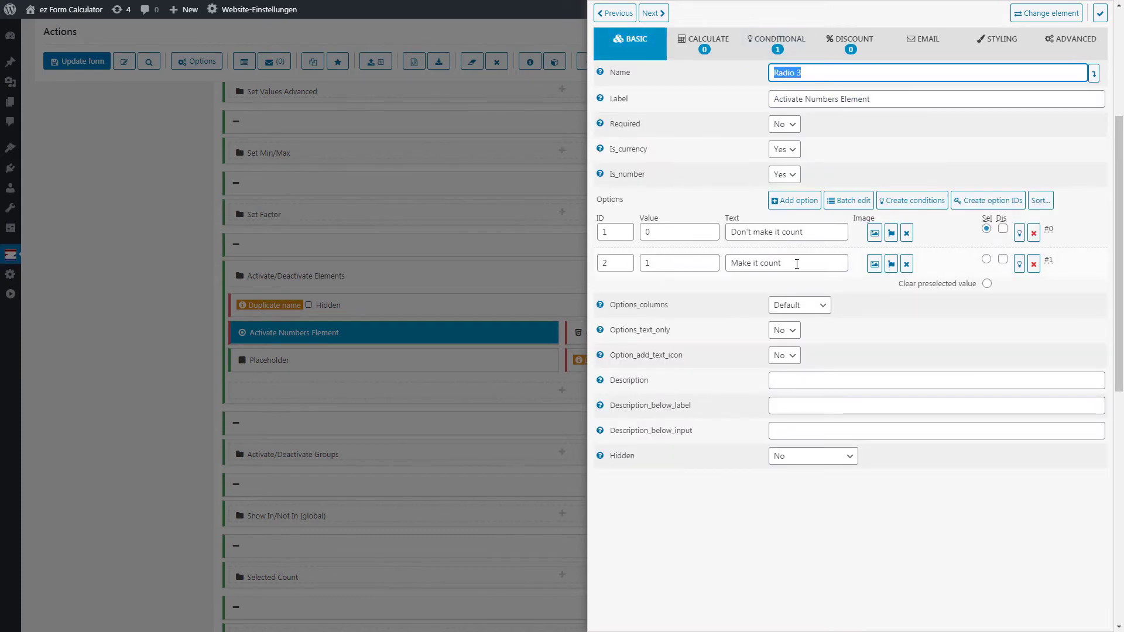
pyautogui.click(772, 46)
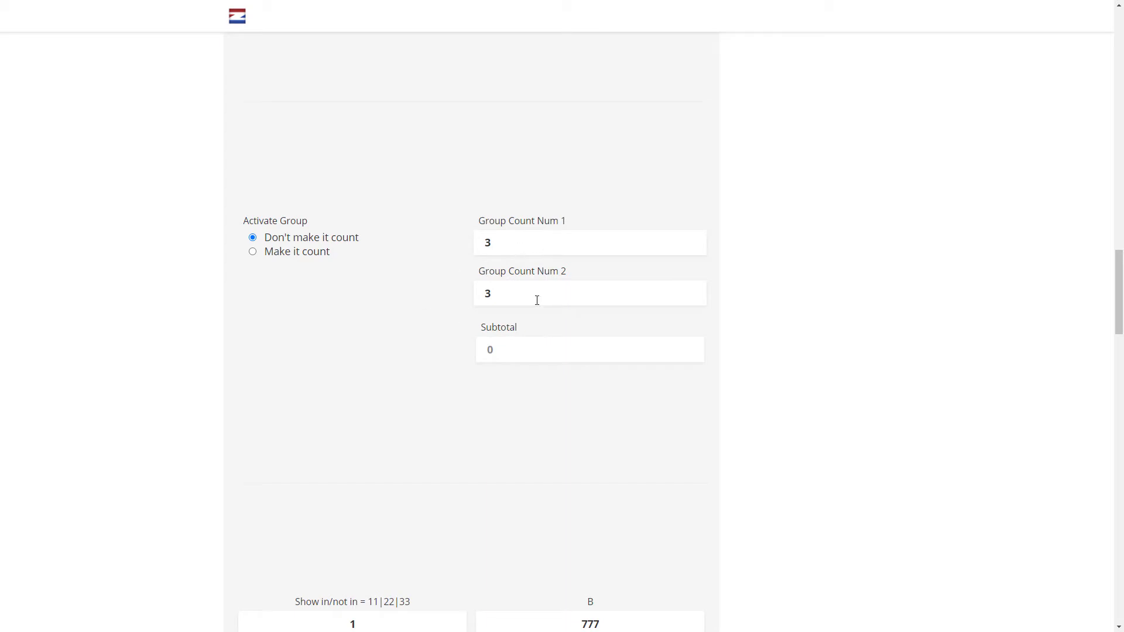
# Step: Set Activate Group to Make it count in the preview, and inspect the Activate Group element's condition and target group in the editor
pyautogui.click(280, 256)
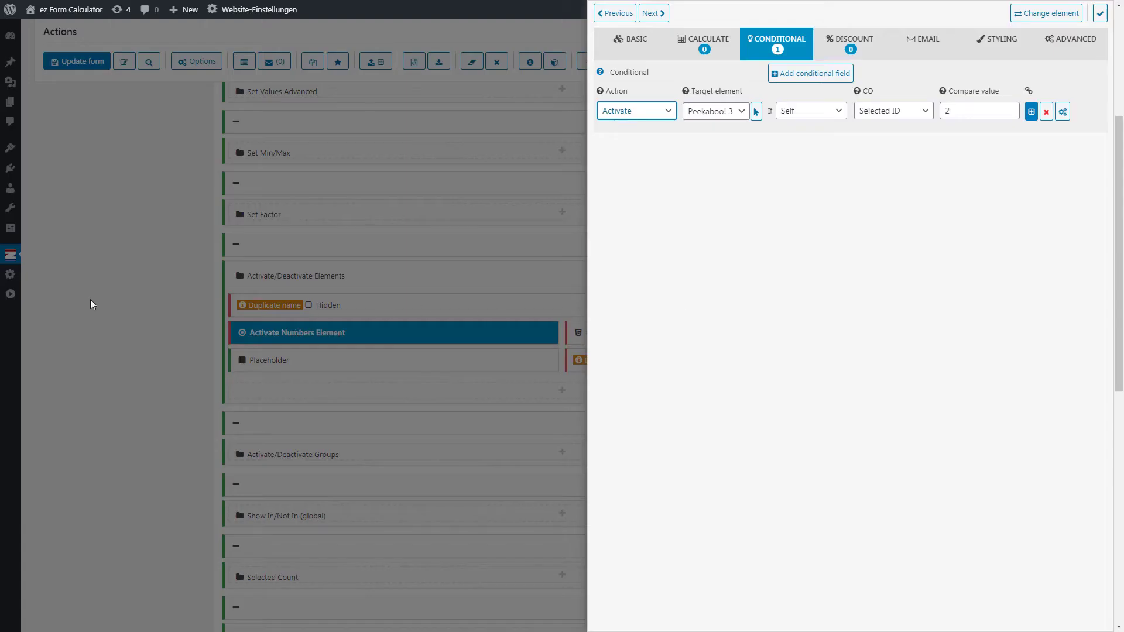
pyautogui.click(90, 299)
pyautogui.click(250, 279)
pyautogui.click(270, 279)
pyautogui.click(272, 337)
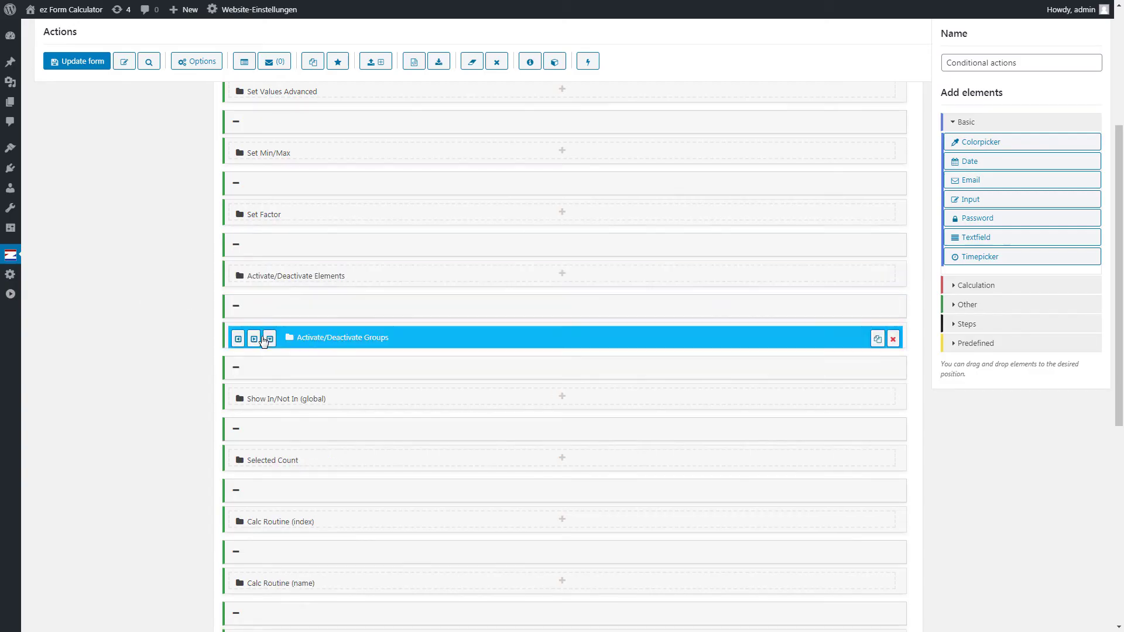
pyautogui.click(270, 337)
pyautogui.click(338, 395)
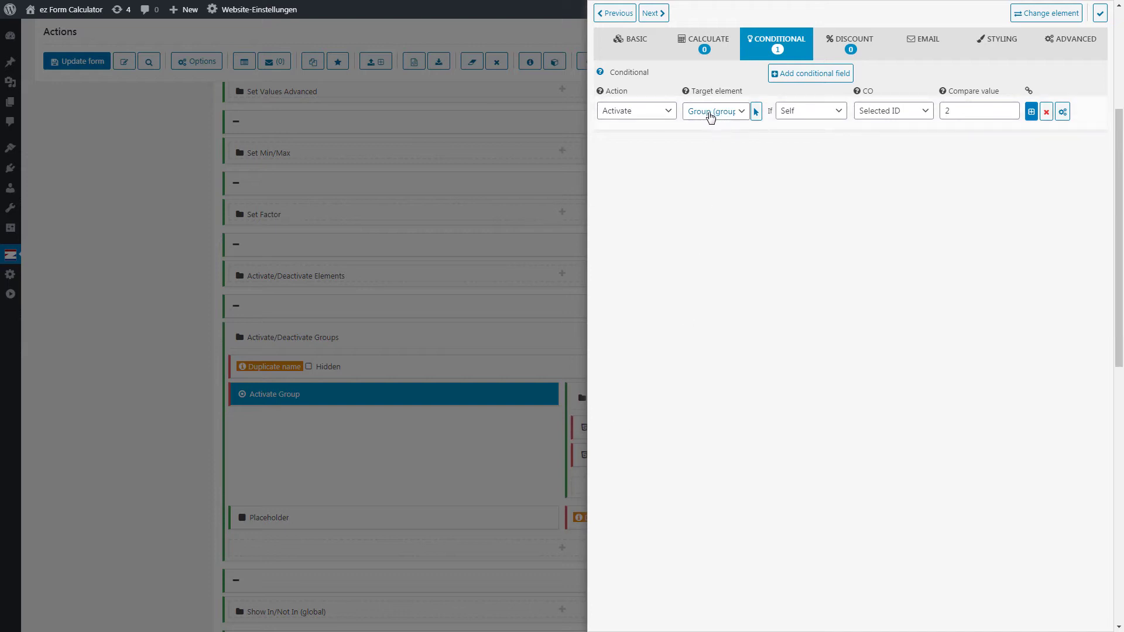
pyautogui.click(756, 112)
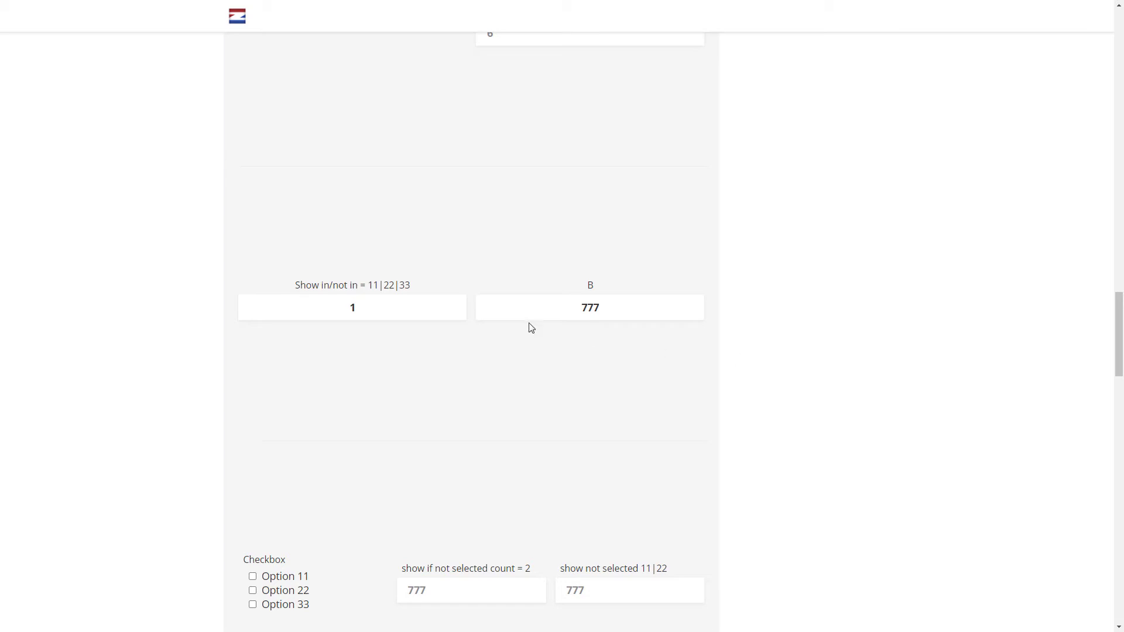
# Step: Set the Show in/not in field to 11 in the form preview
pyautogui.doubleClick(396, 304)
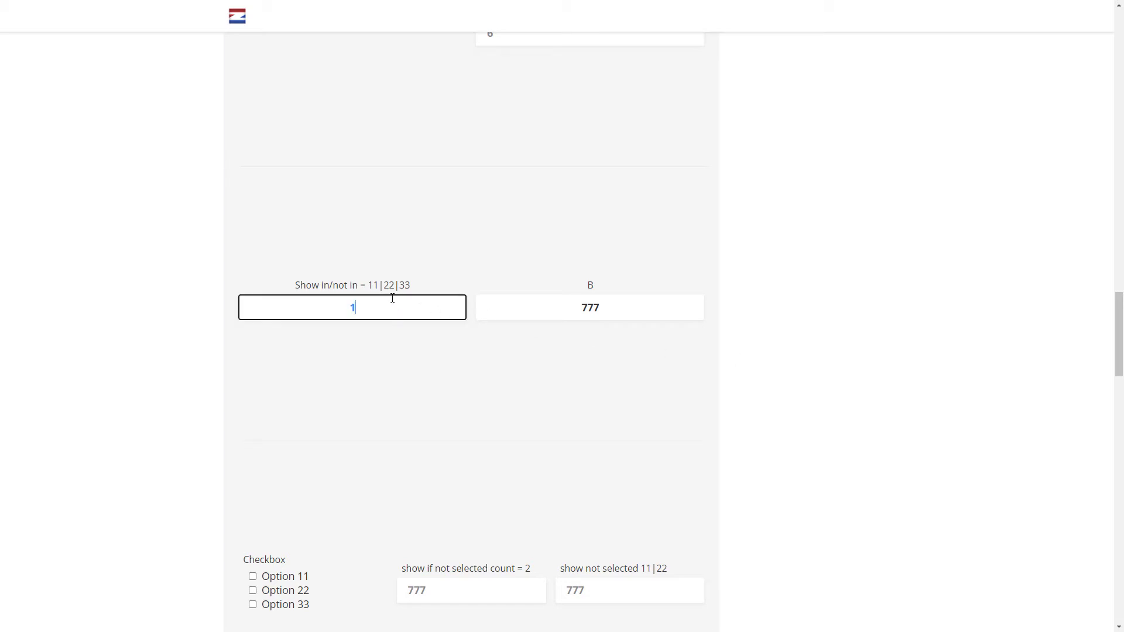
pyautogui.click(471, 354)
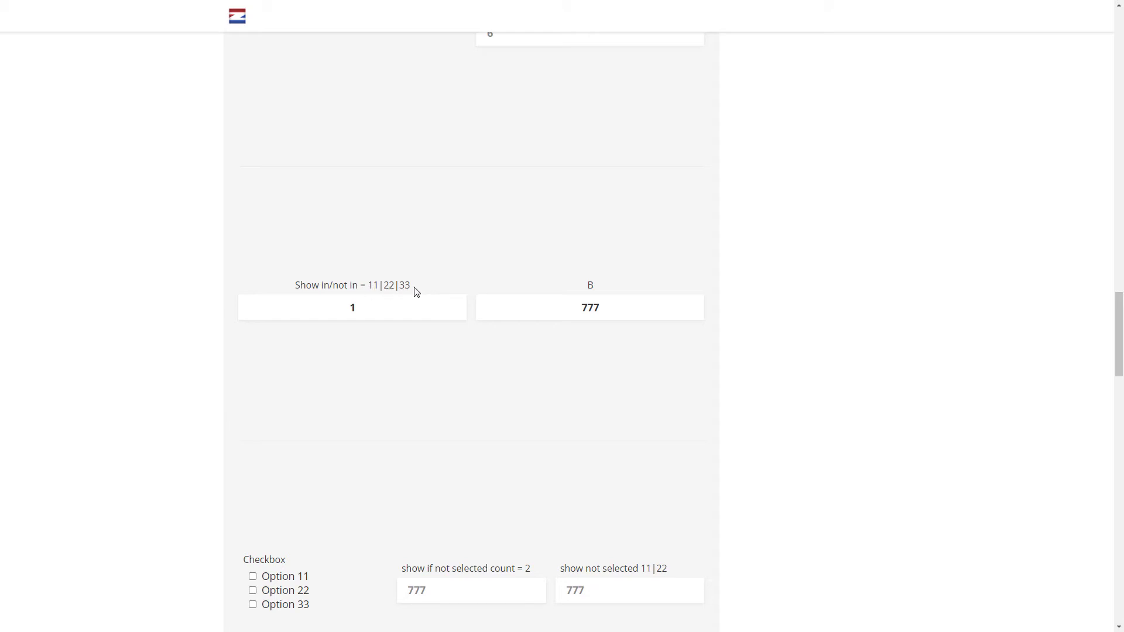
pyautogui.moveTo(413, 290); pyautogui.dragTo(367, 288)
pyautogui.click(384, 290)
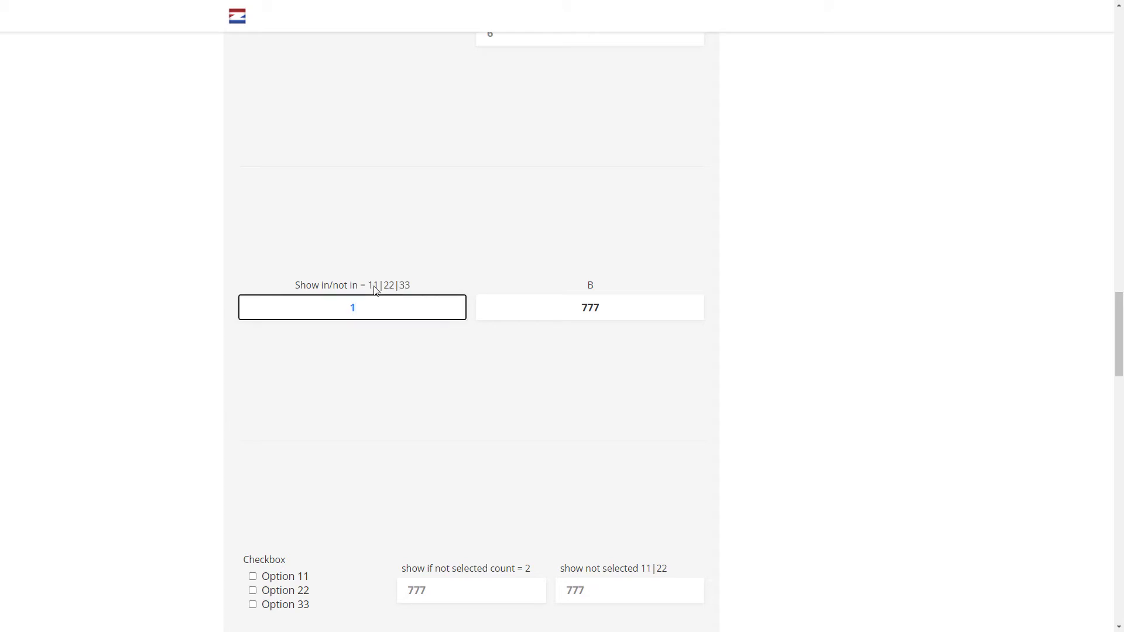
pyautogui.click(357, 269)
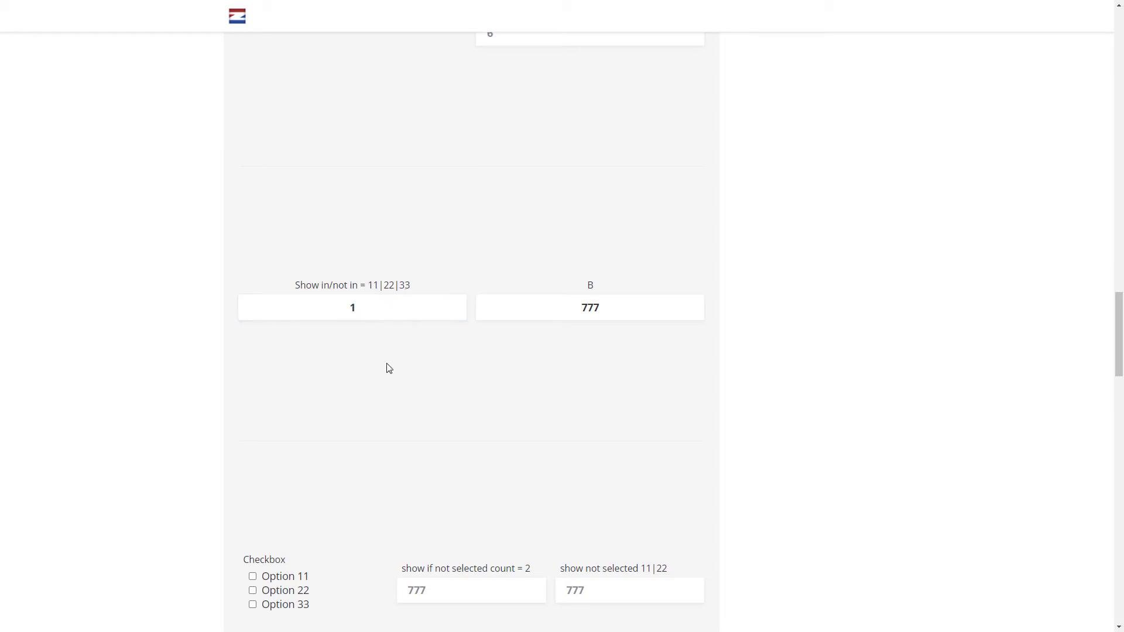
pyautogui.click(386, 313)
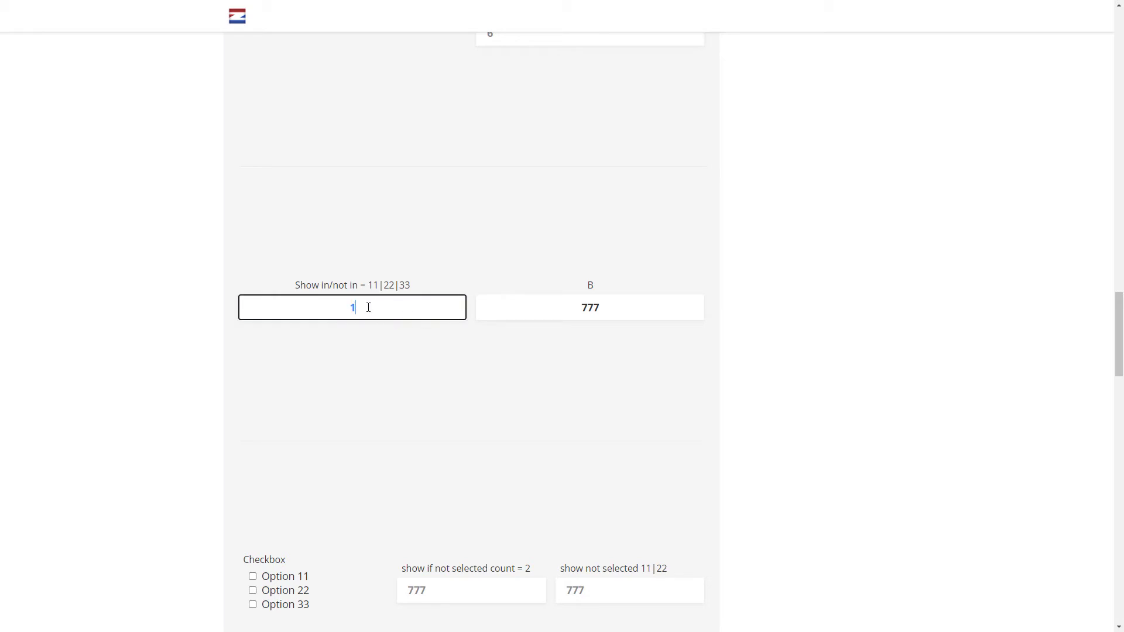
pyautogui.write('1')
pyautogui.click(379, 337)
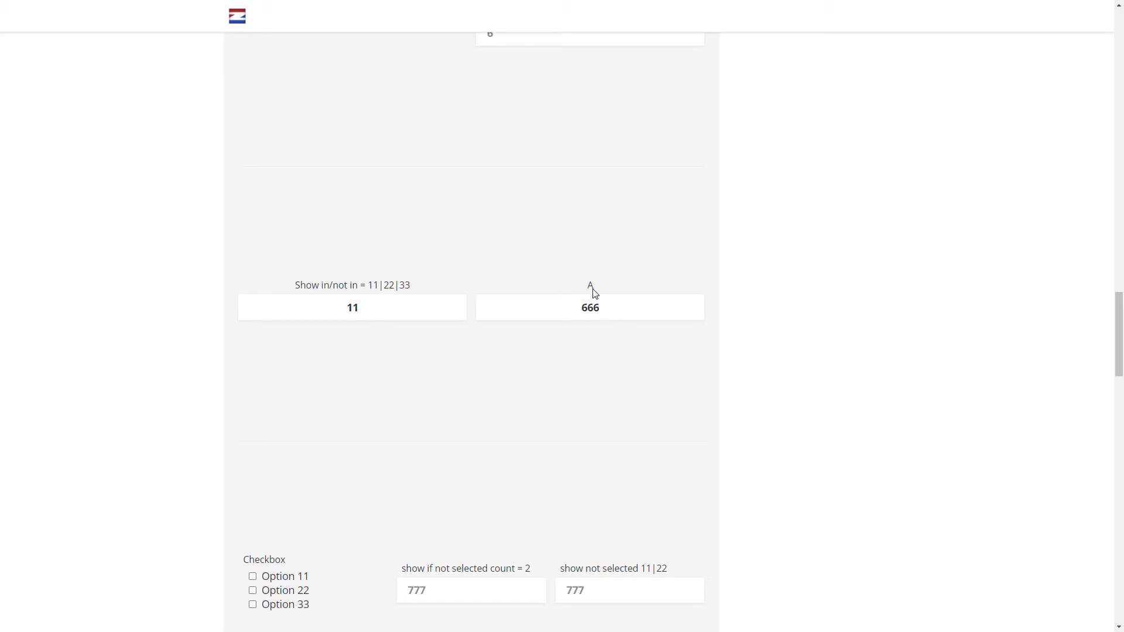
# Step: Test the Show in/not in field with 22 and finally with 33
pyautogui.click(410, 313)
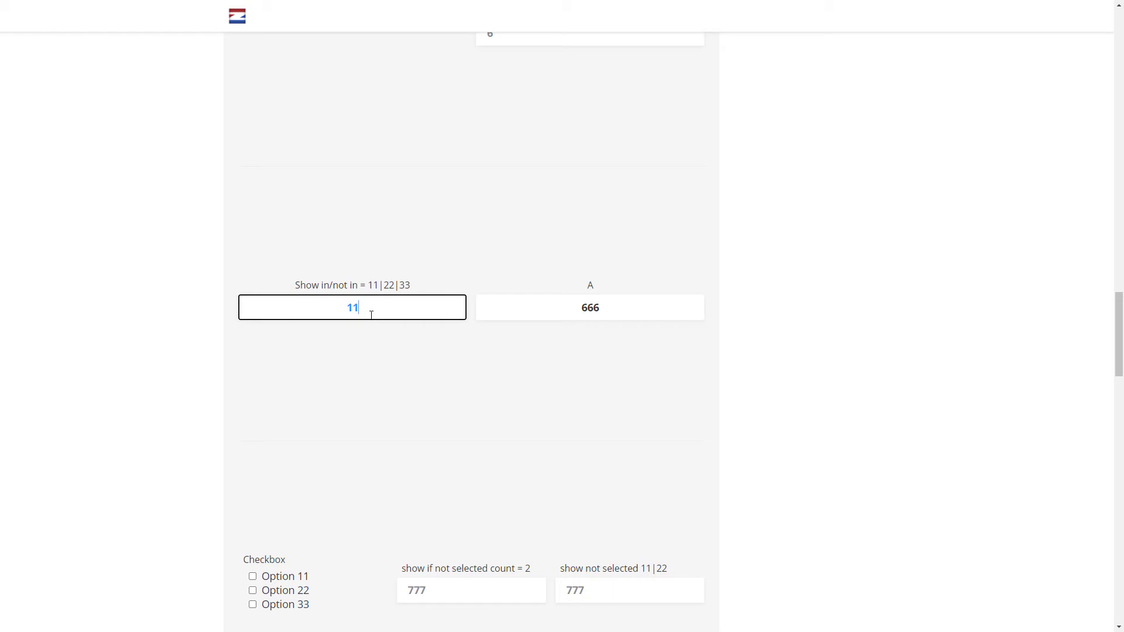
pyautogui.press('BackSpace')
pyautogui.write('22')
pyautogui.press('BackSpace')
pyautogui.press('BackSpace')
pyautogui.write('33')
pyautogui.click(612, 365)
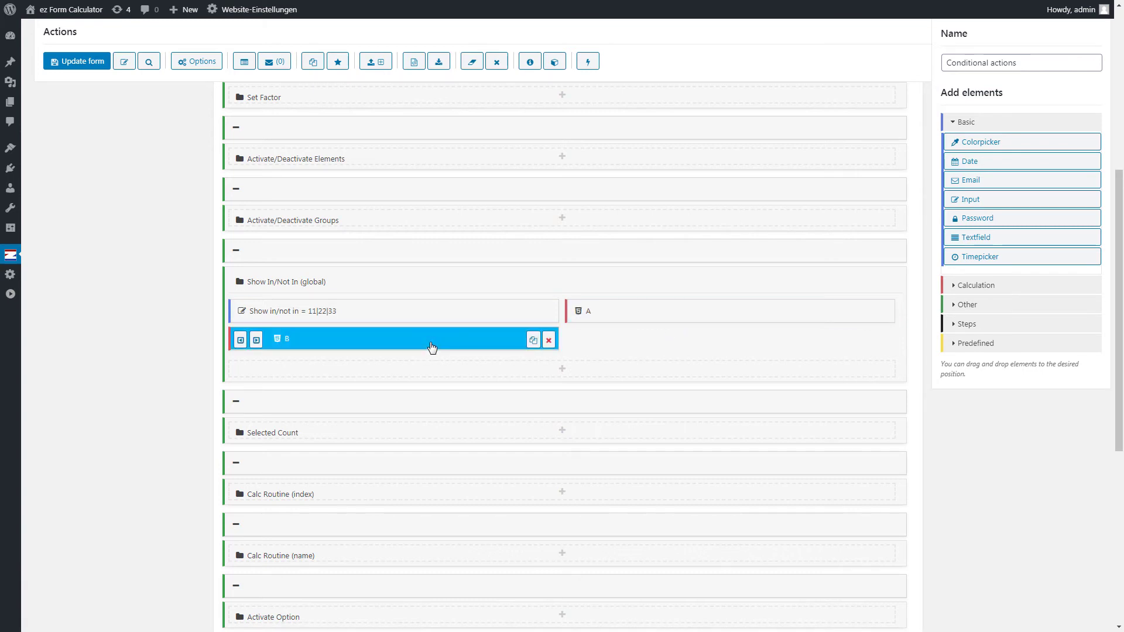
# Step: Check the Show in/not in element's own conditions in the editor and examine the In and Not in rules under Global Conditionals
pyautogui.click(440, 316)
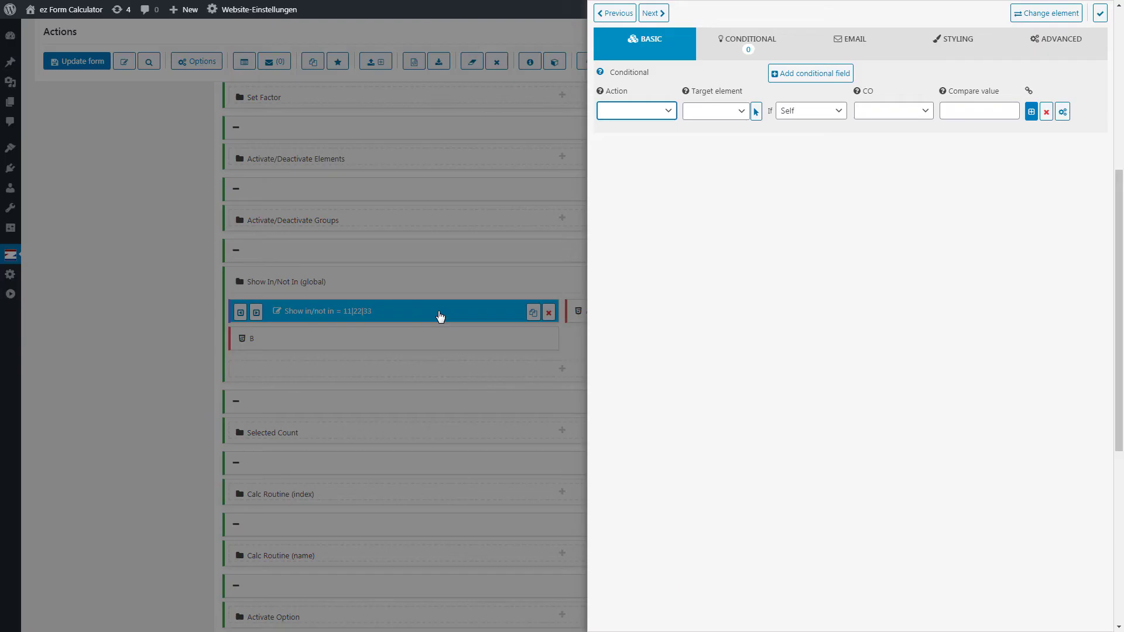
pyautogui.click(654, 56)
pyautogui.click(739, 54)
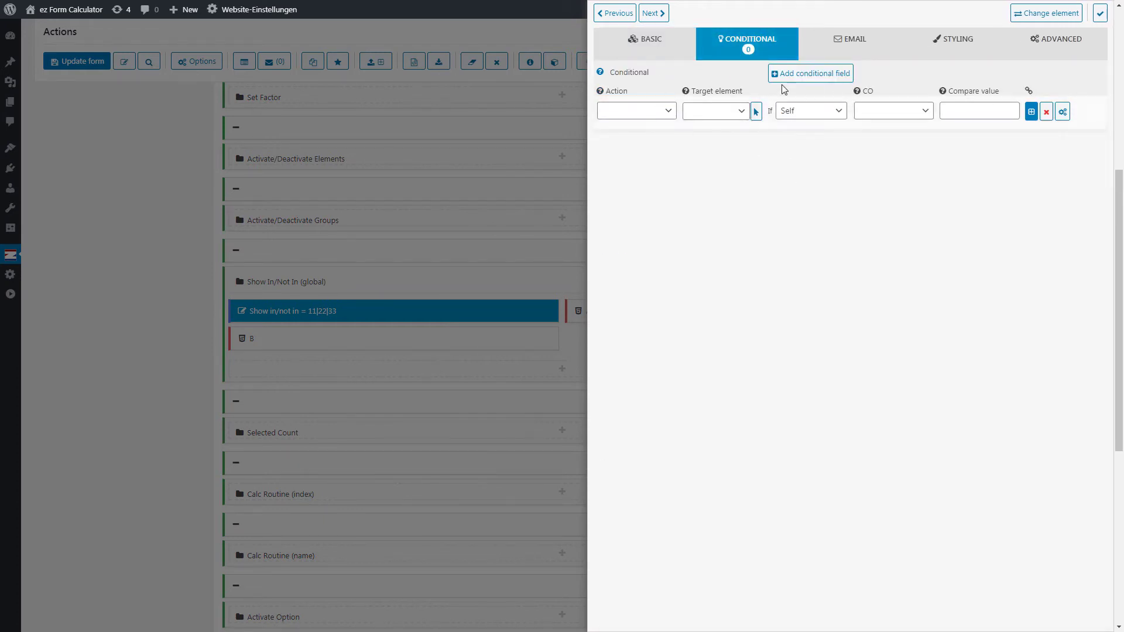
pyautogui.click(135, 305)
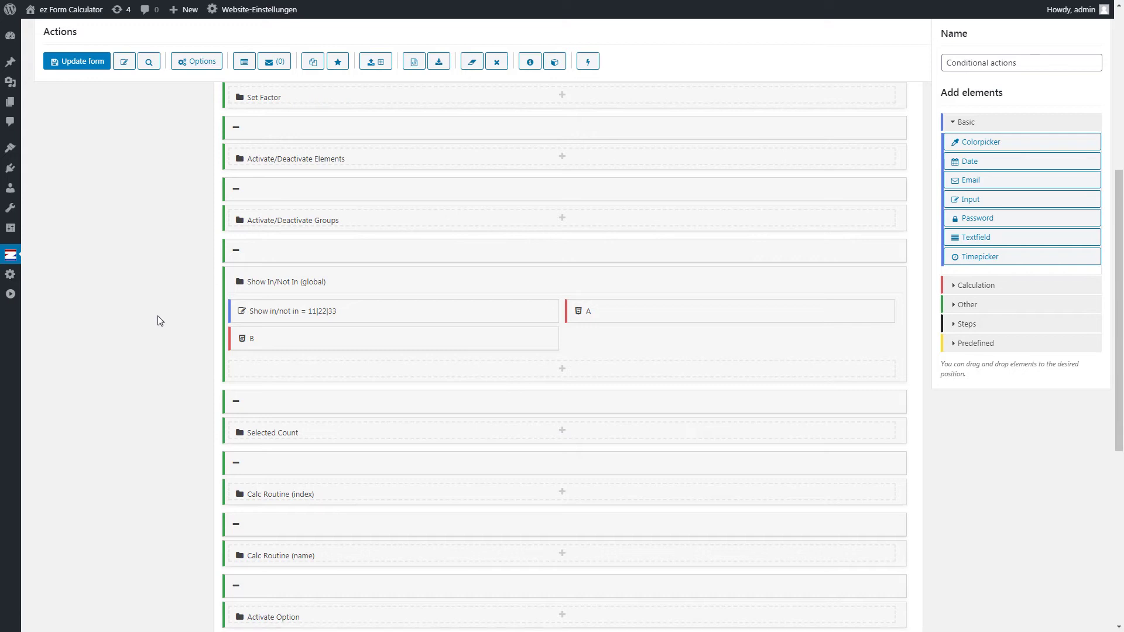
pyautogui.scroll(-6, 160, 319)
pyautogui.scroll(-1, 163, 322)
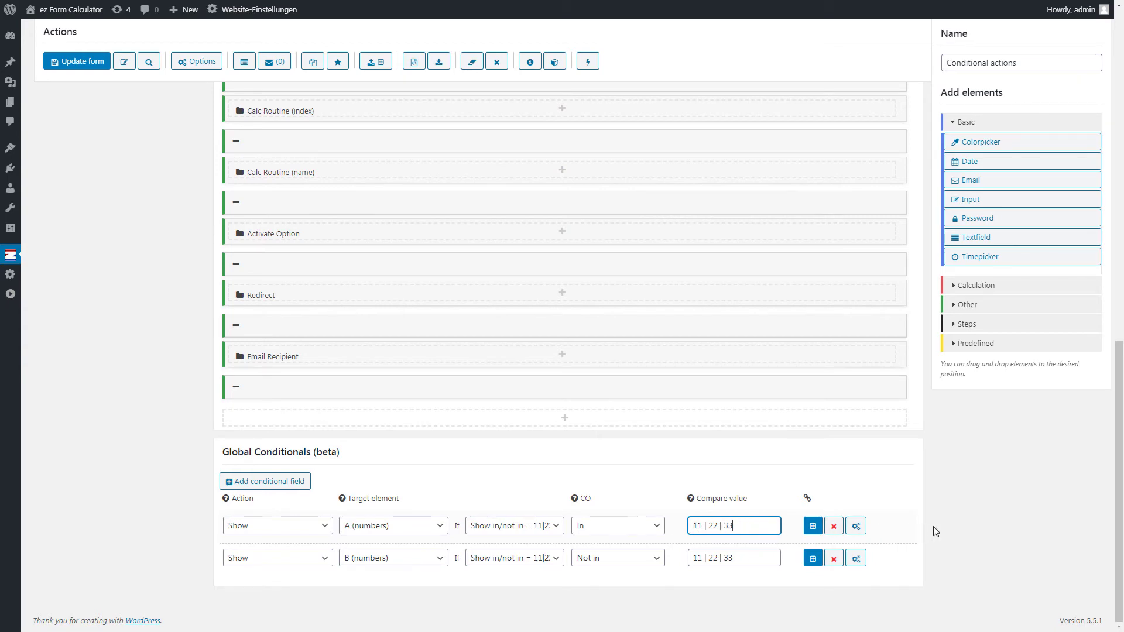
pyautogui.click(967, 528)
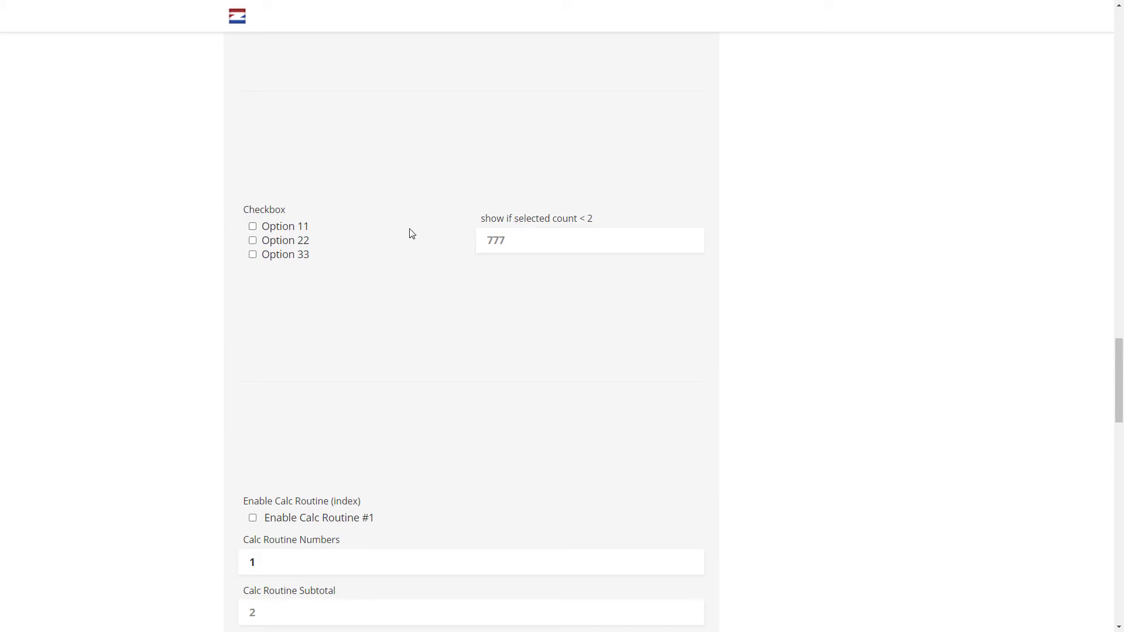
# Step: Test the selected-count condition in the preview by enabling Option 11 and Option 22, and switching Option 33 on and off again
pyautogui.click(278, 230)
pyautogui.click(270, 243)
pyautogui.click(518, 229)
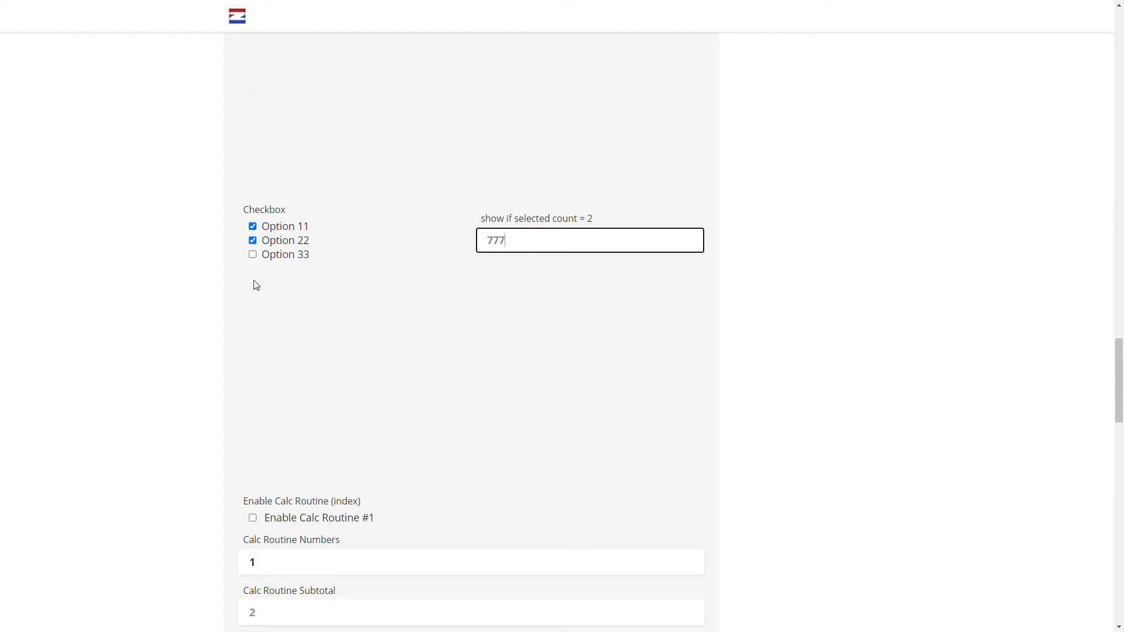
pyautogui.click(261, 300)
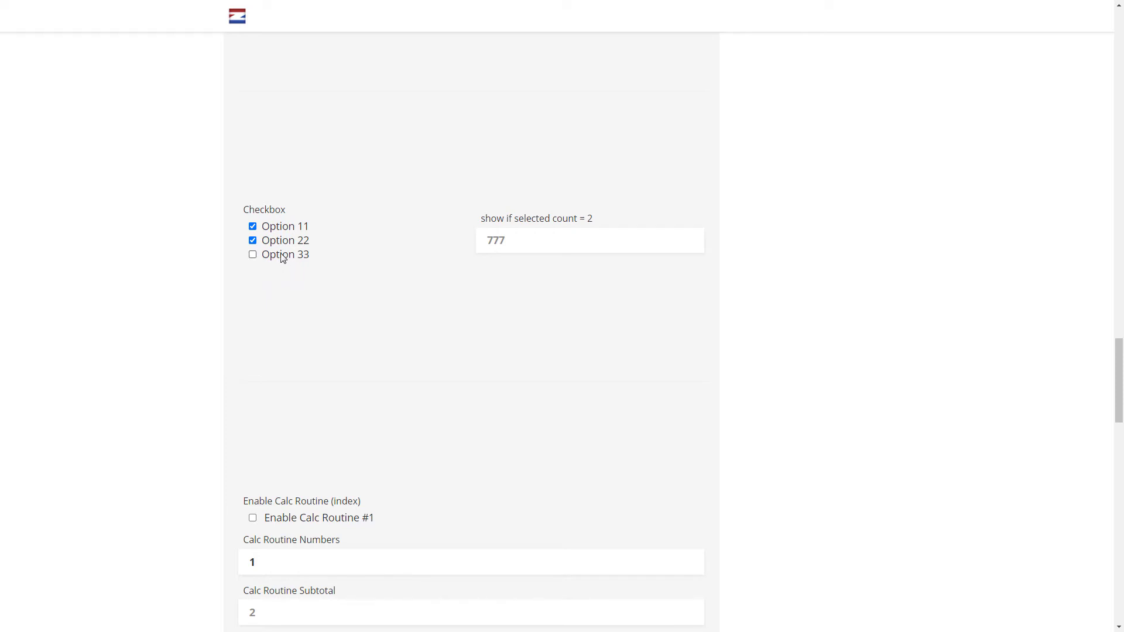
pyautogui.click(282, 261)
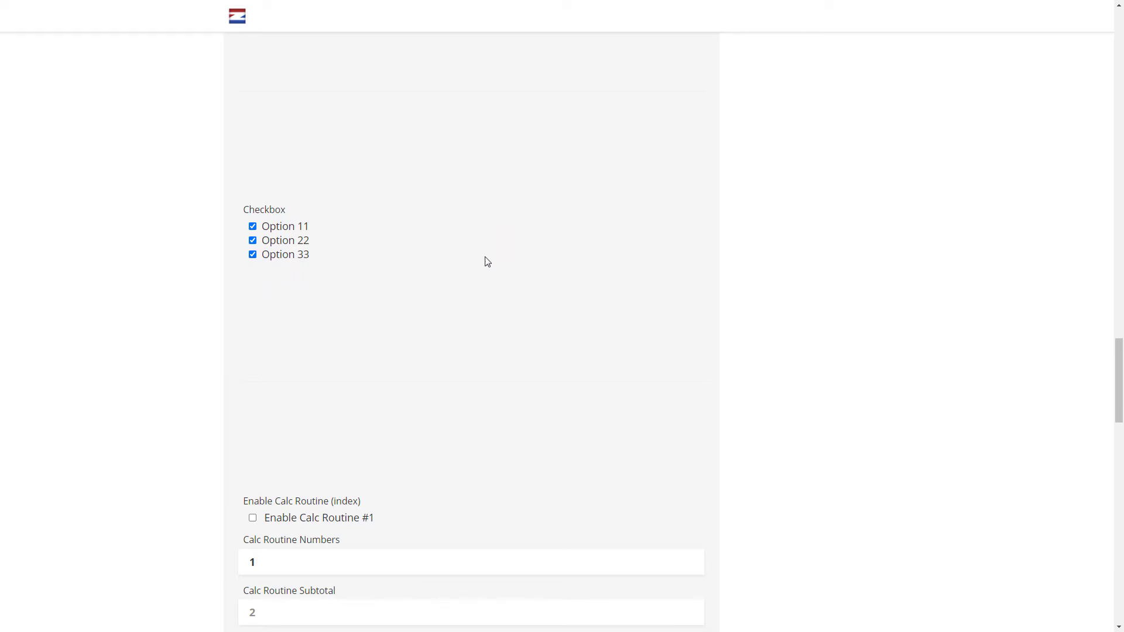
pyautogui.click(275, 258)
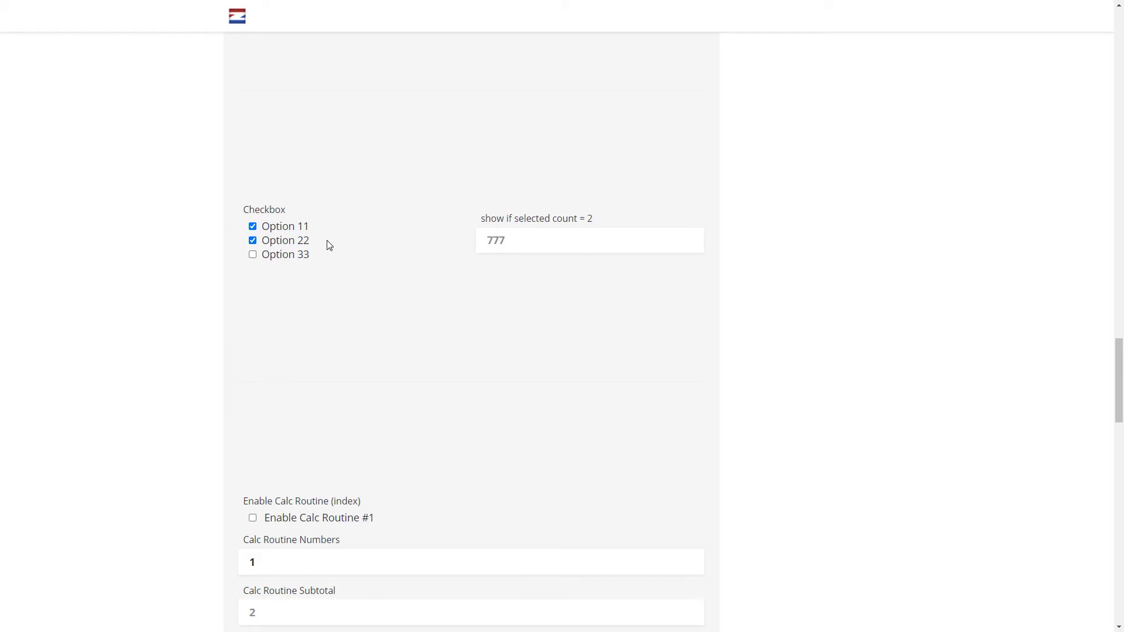
# Step: Return to the form editor, open the Checkbox element's conditions and examine the target element and selected-count operators of the first condition
pyautogui.hotkey('ctrl', 'Tab')
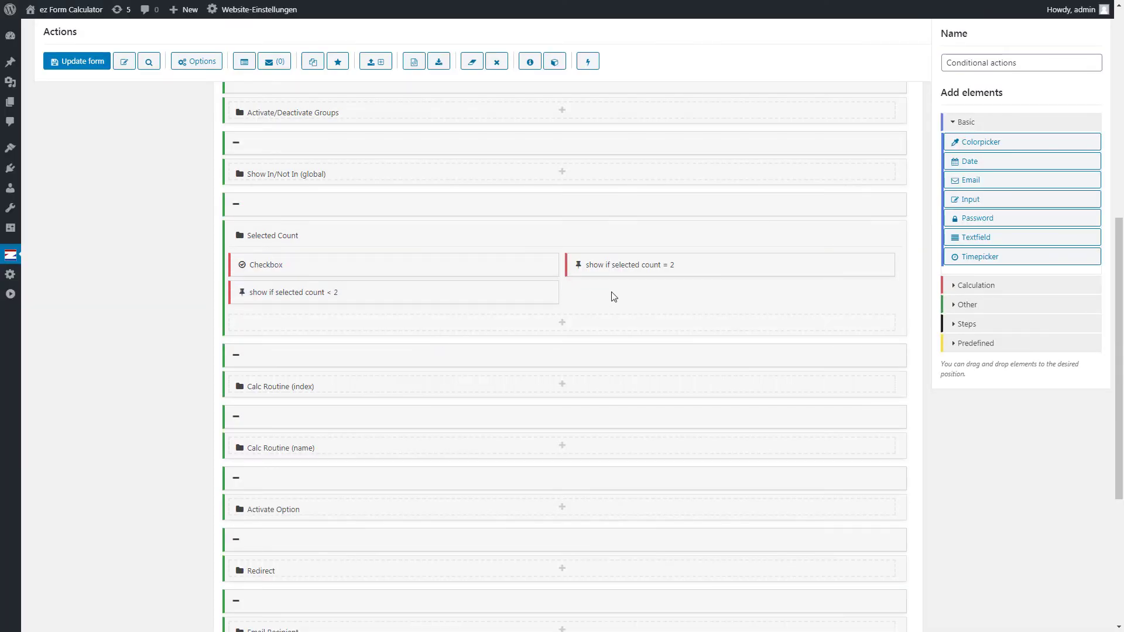
pyautogui.click(402, 272)
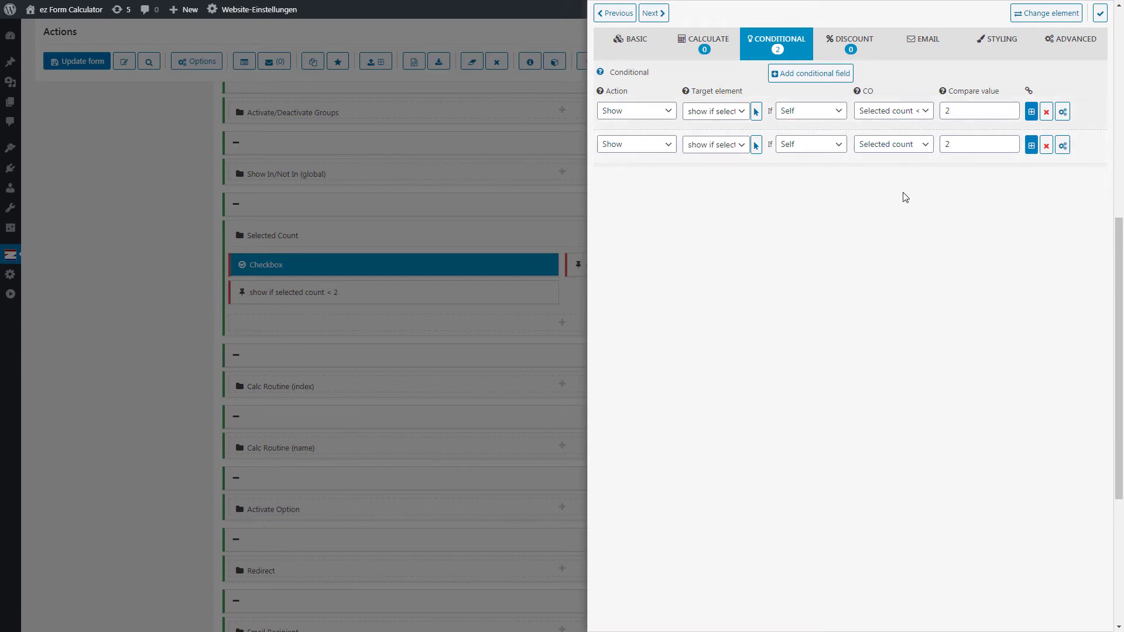
pyautogui.click(720, 115)
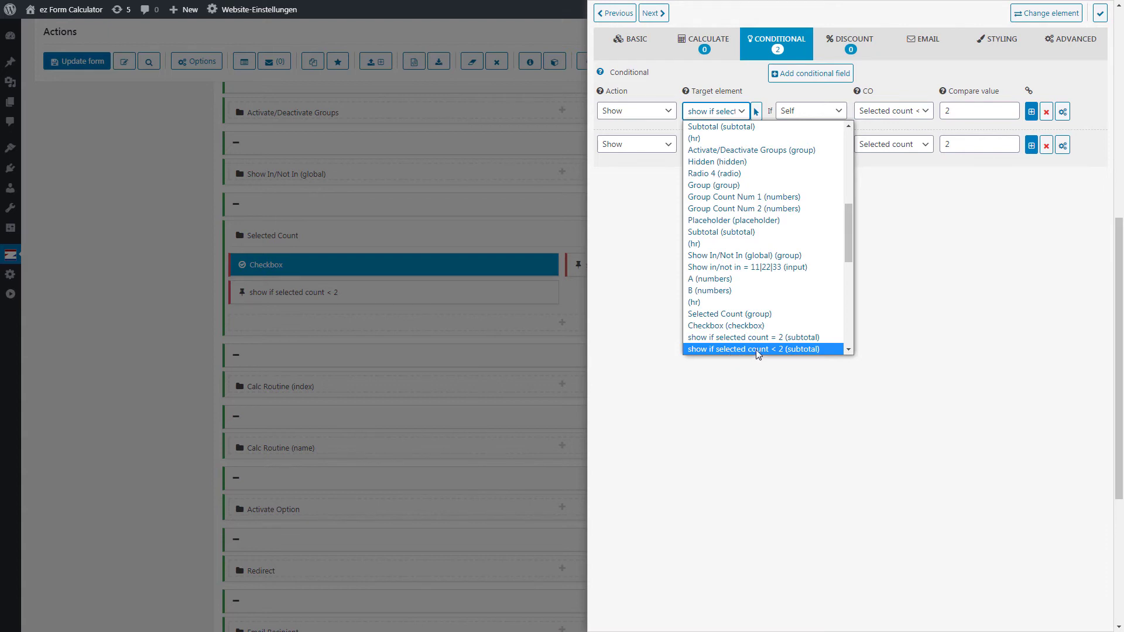
pyautogui.click(959, 319)
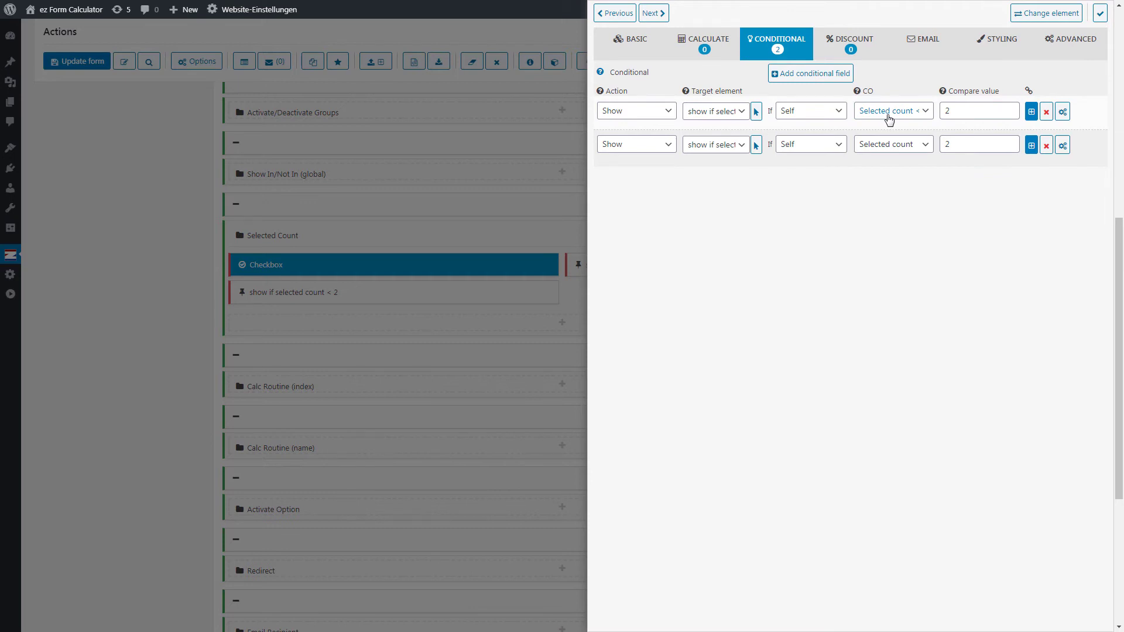
pyautogui.click(919, 116)
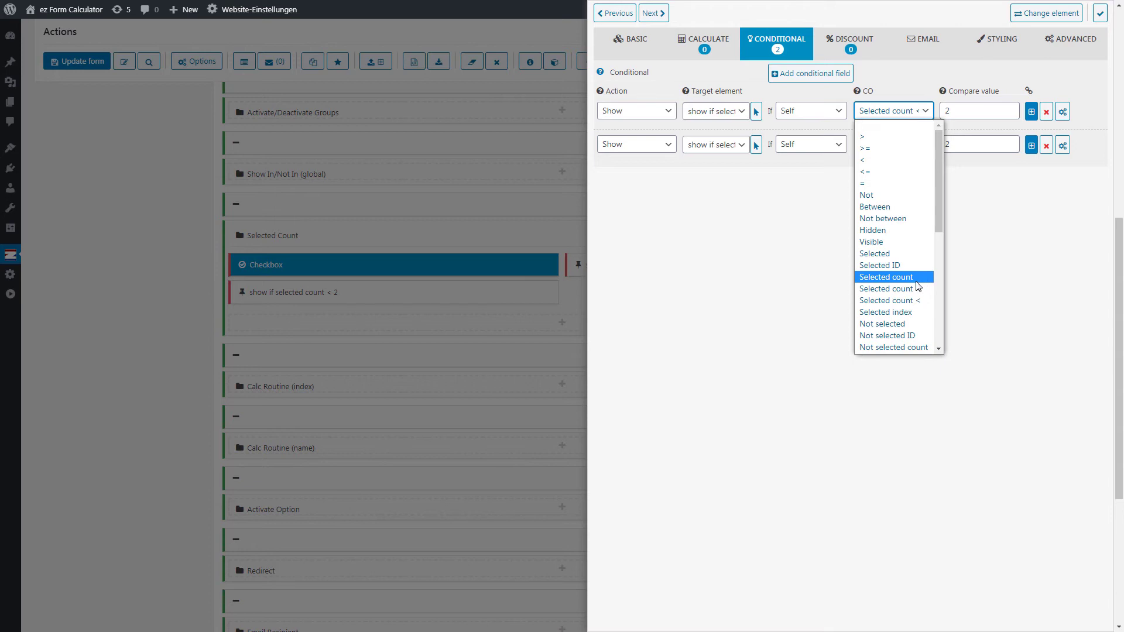
# Step: Review the selected-count comparison operators available for the Checkbox element's first condition, leaving its current operator selected
pyautogui.click(1012, 309)
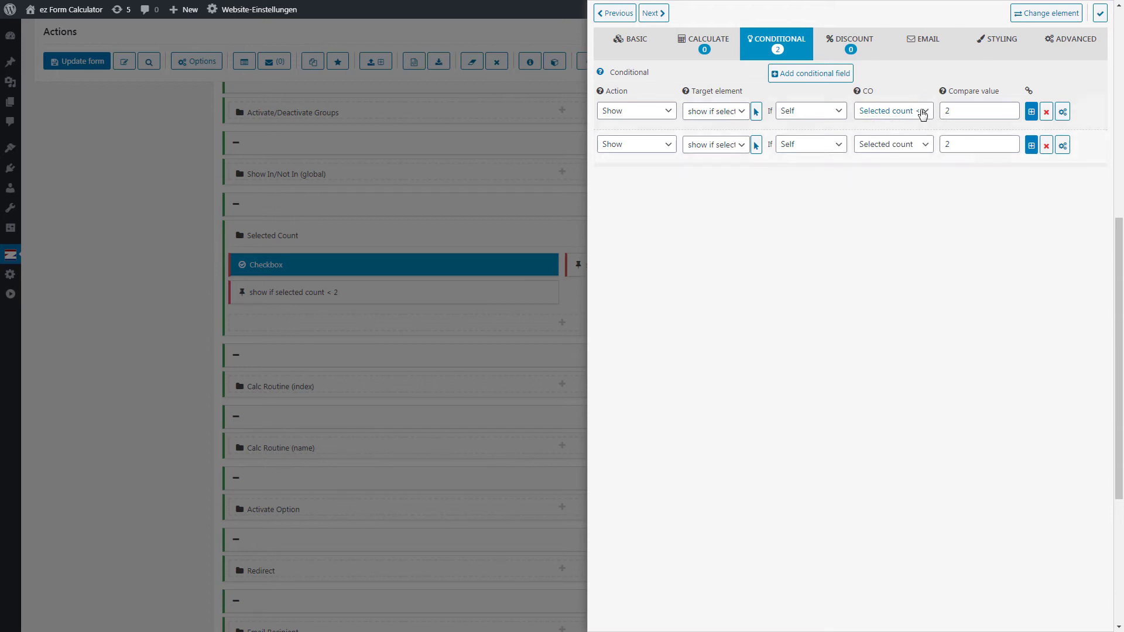
pyautogui.click(902, 117)
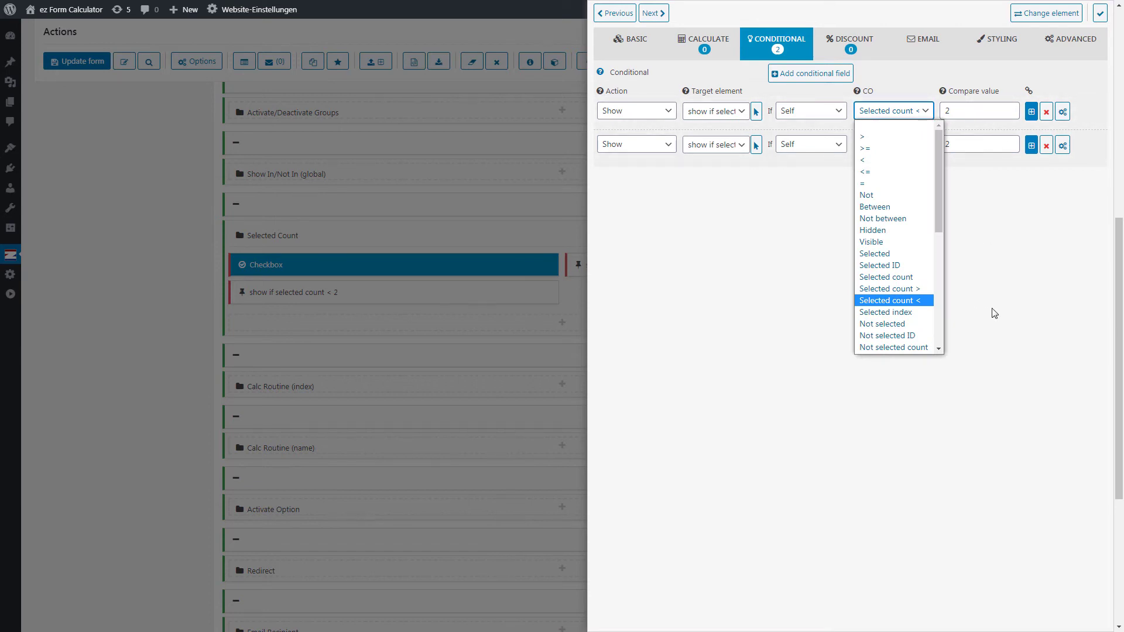
pyautogui.click(994, 280)
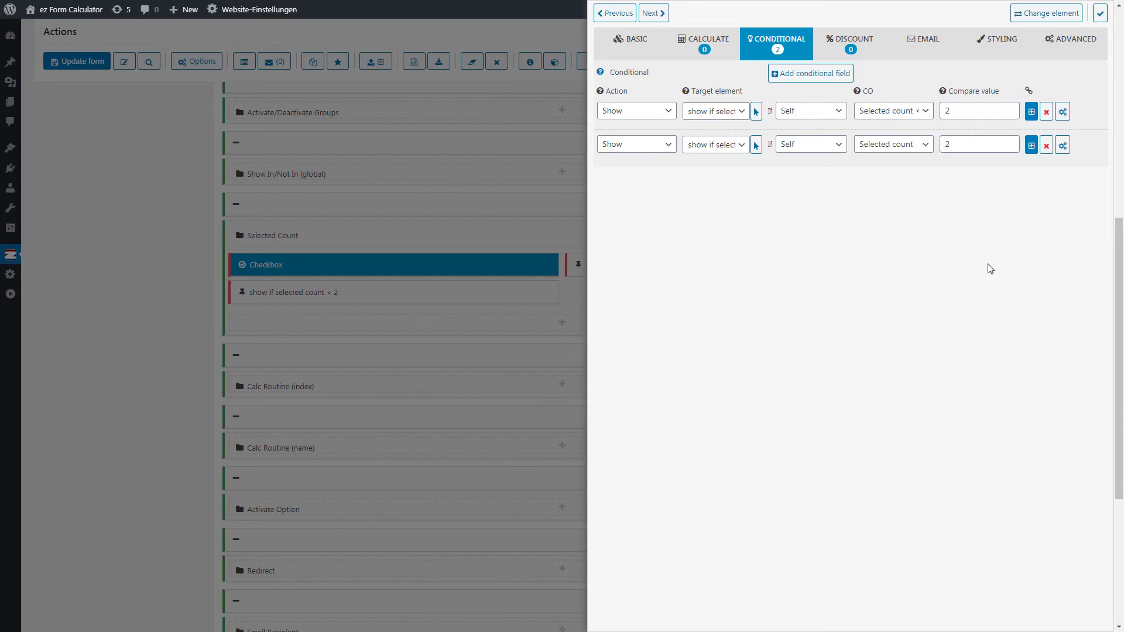
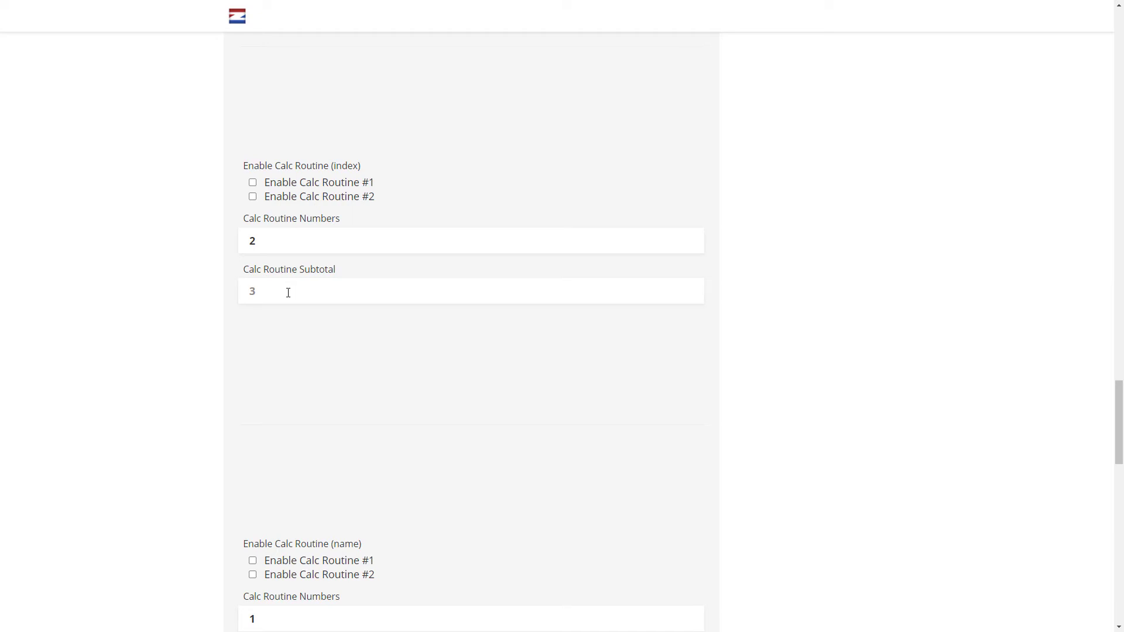
# Step: In the form preview, set Calc Routine Numbers in the index-based calc routine group to 5
pyautogui.click(268, 241)
pyautogui.write('5')
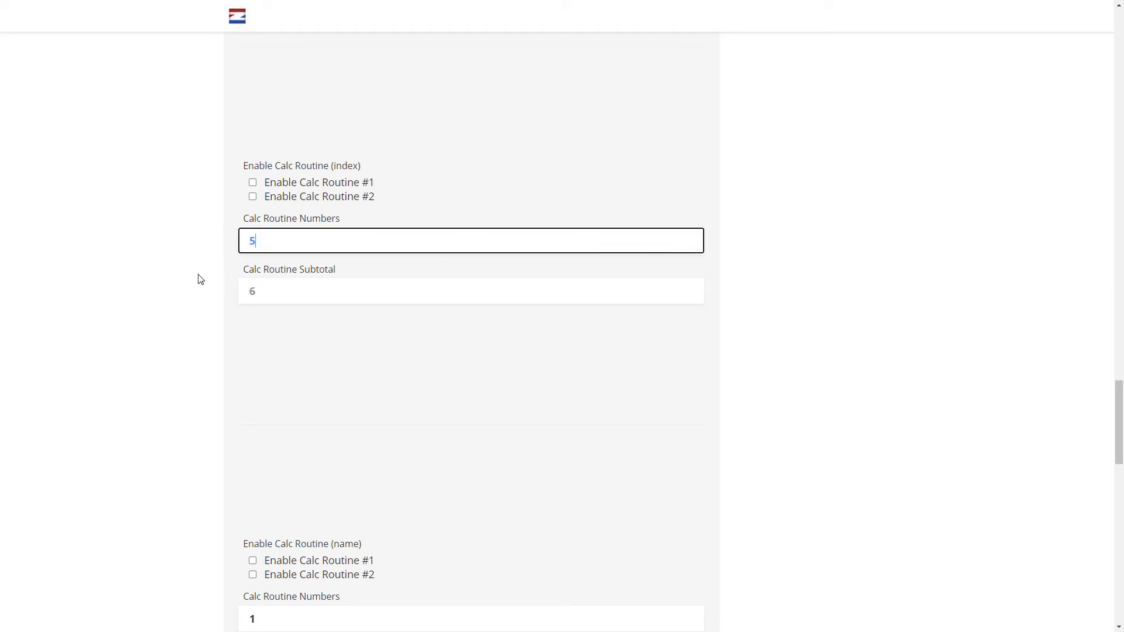
pyautogui.click(237, 300)
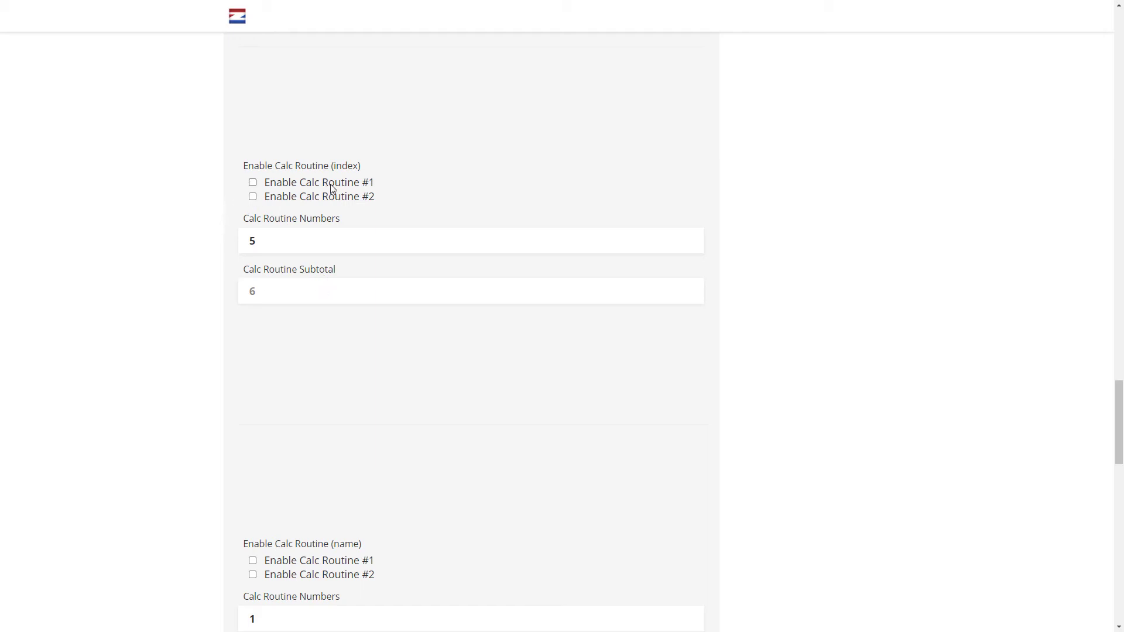
# Step: Test the index-based calculation by switching Enable Calc Routine #1 on and off repeatedly and toggling Enable Calc Routine #2
pyautogui.click(293, 184)
pyautogui.click(280, 183)
pyautogui.click(310, 184)
pyautogui.click(295, 186)
pyautogui.click(319, 202)
pyautogui.click(282, 185)
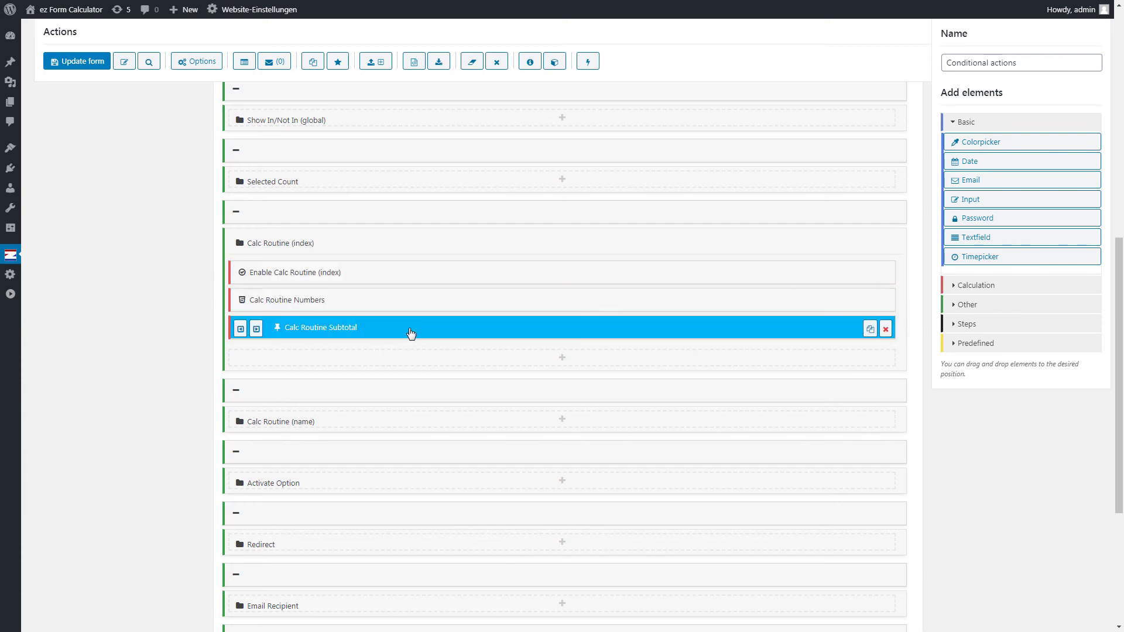
# Step: In the form editor's Calc Routine (index) group, examine Calc Routine Subtotal's calculation routines and Enable Calc Routine (index)'s conditional actions and target values
pyautogui.click(411, 332)
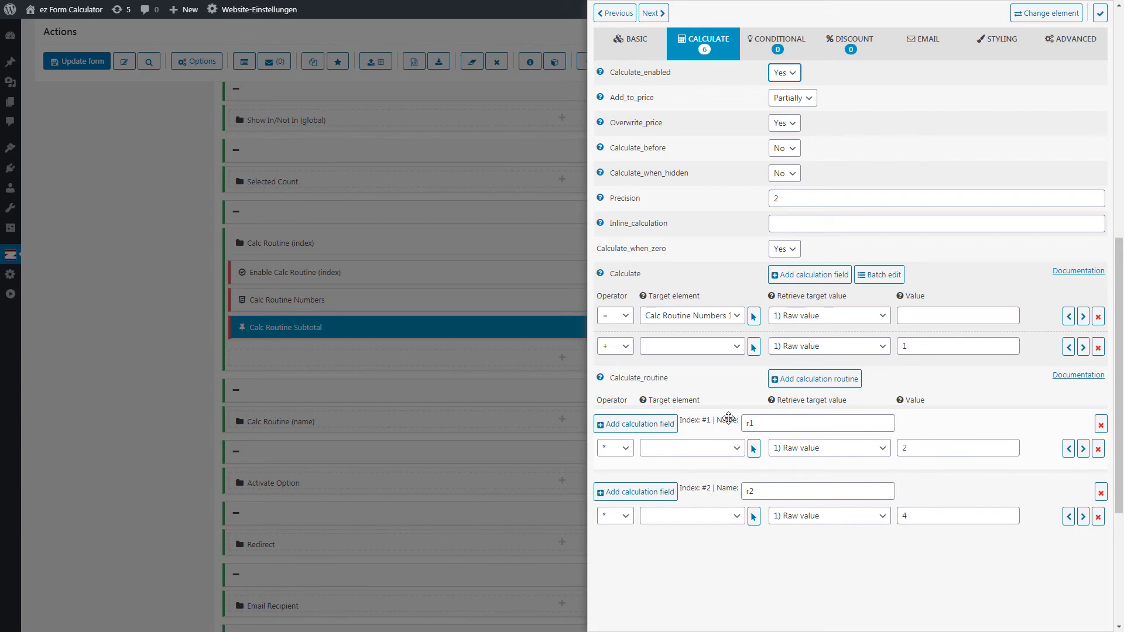
pyautogui.click(154, 291)
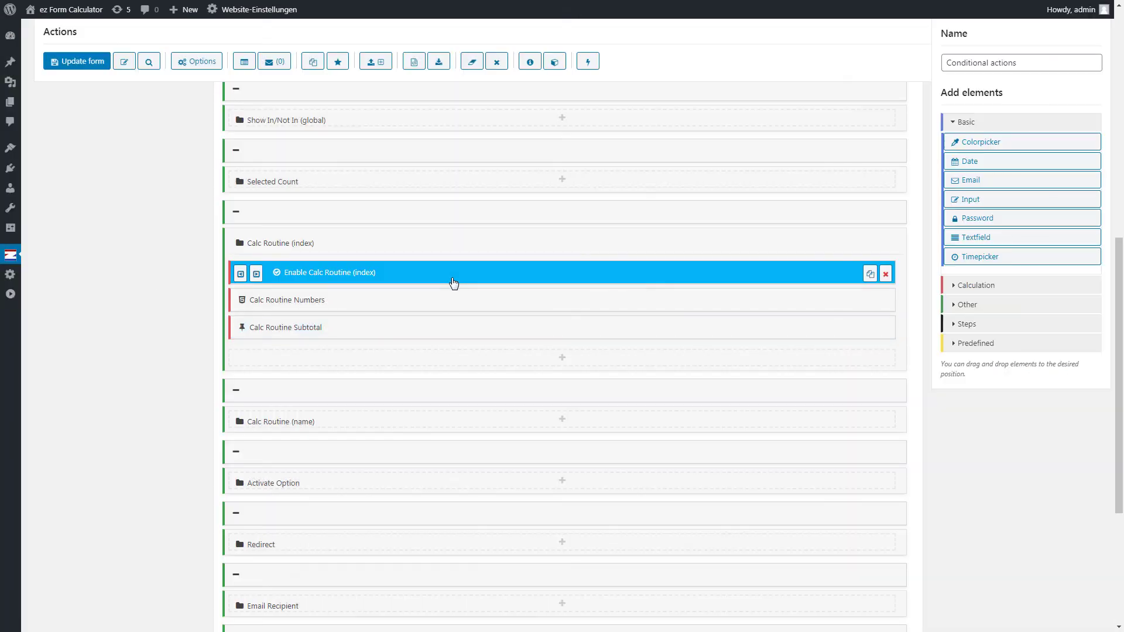
pyautogui.click(392, 282)
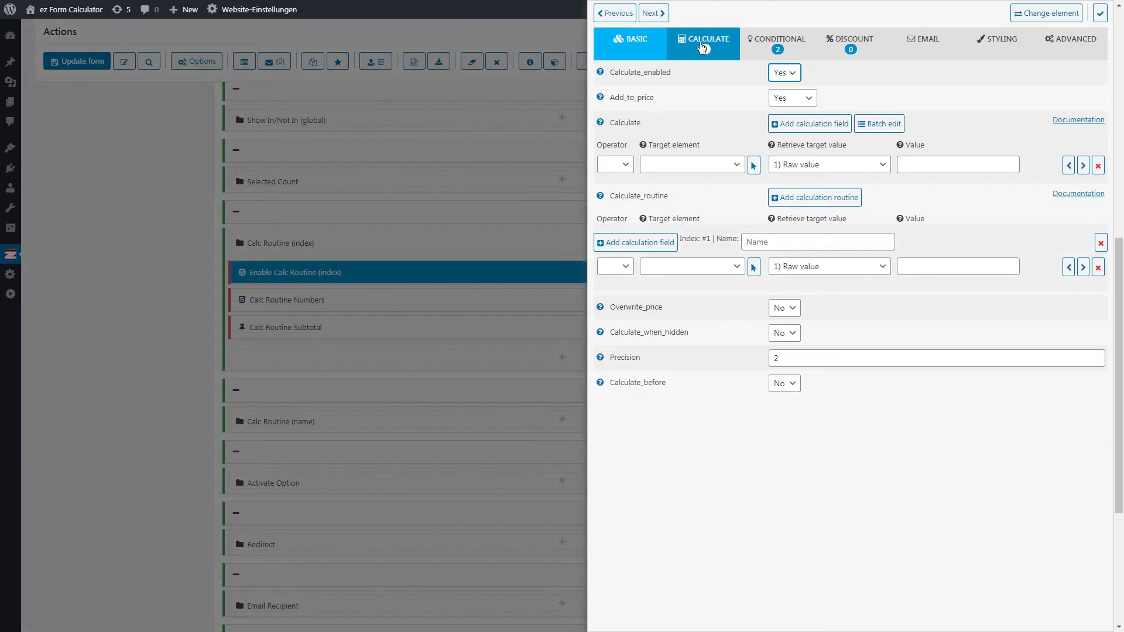
pyautogui.click(777, 41)
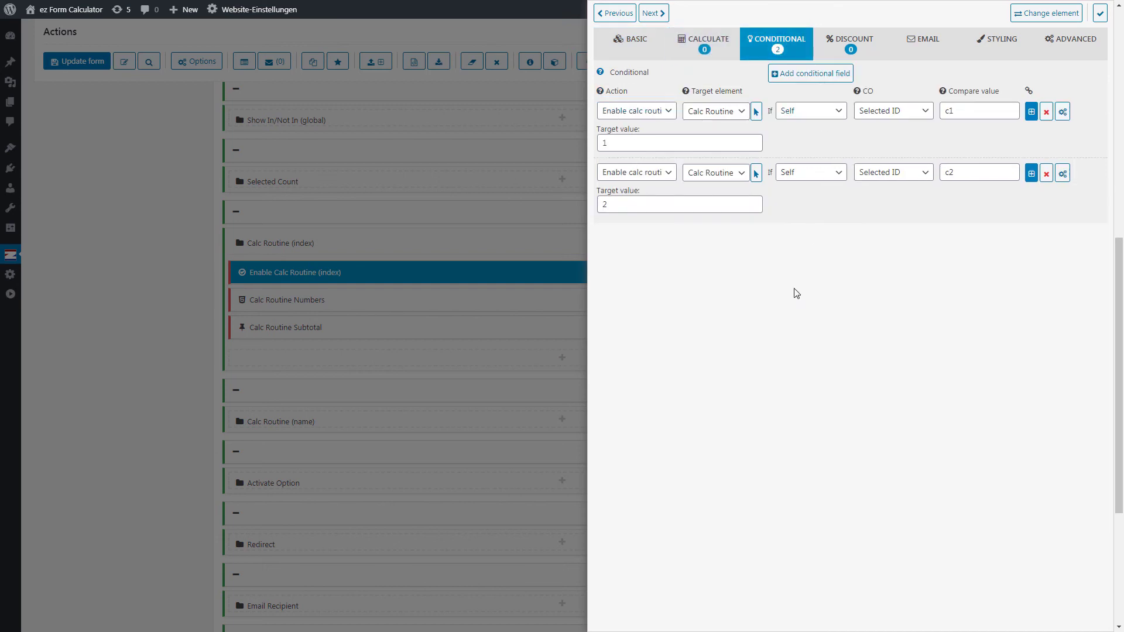
pyautogui.click(656, 112)
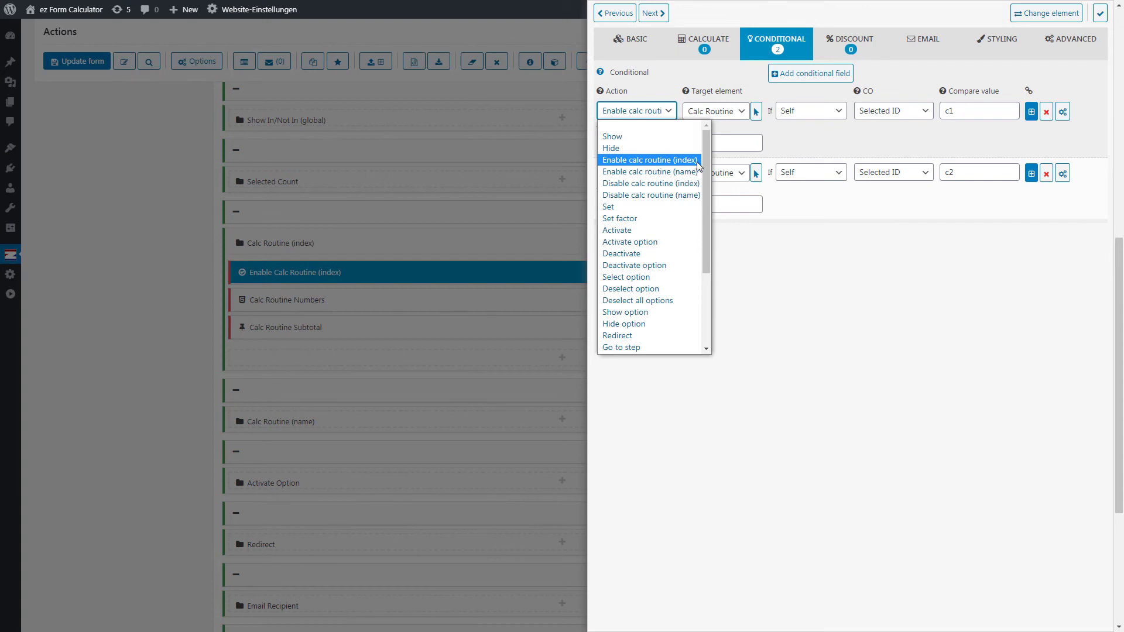
pyautogui.click(696, 162)
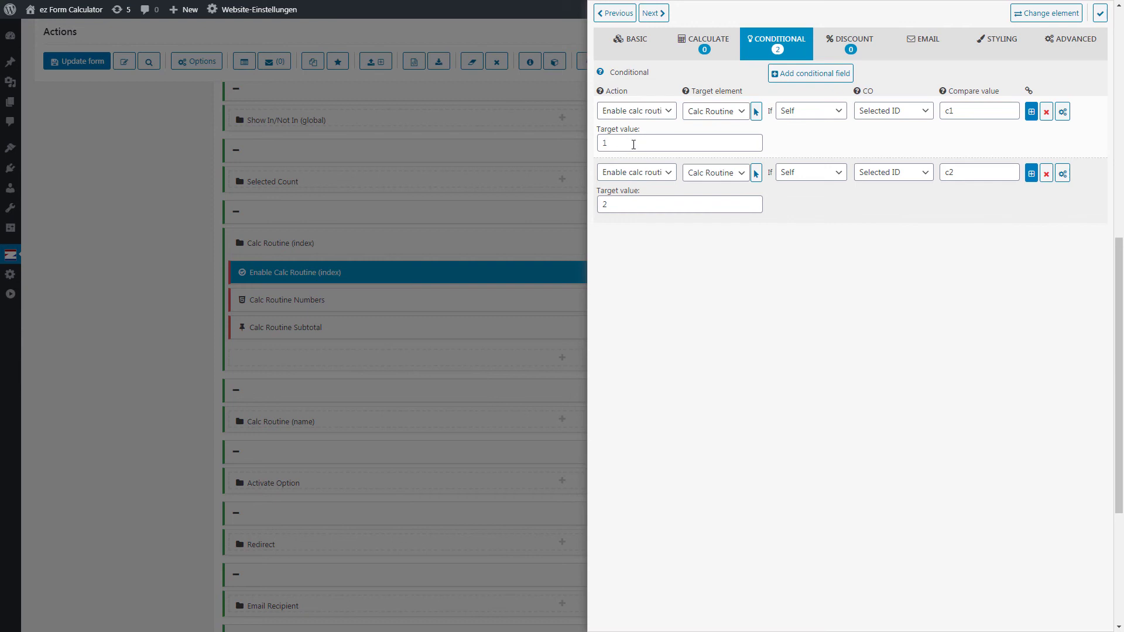
pyautogui.write('1')
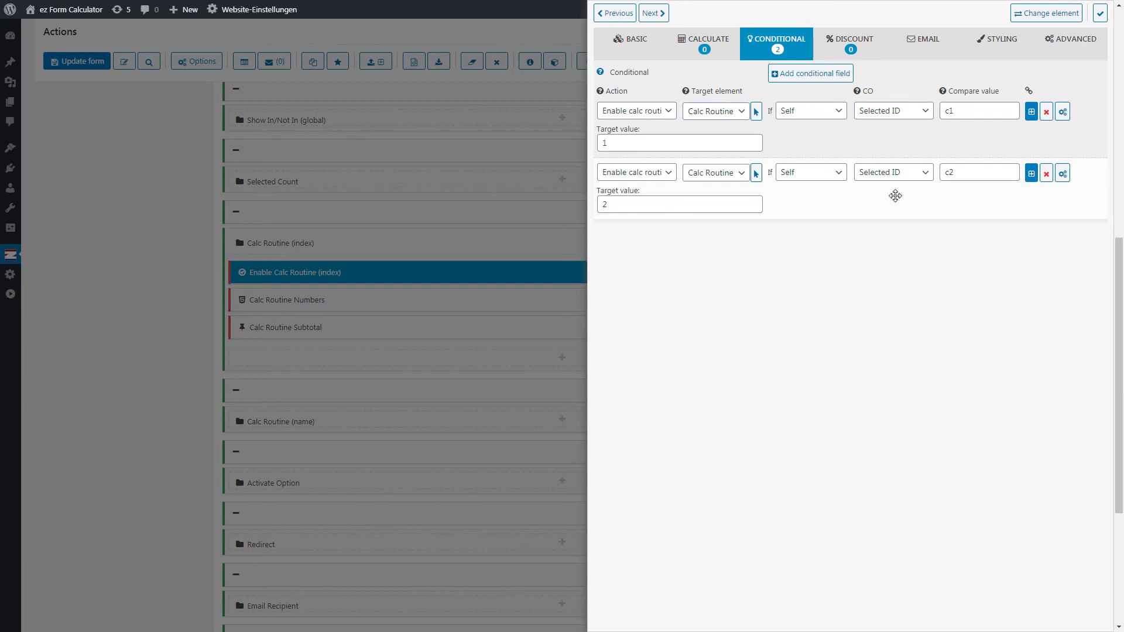
pyautogui.click(128, 333)
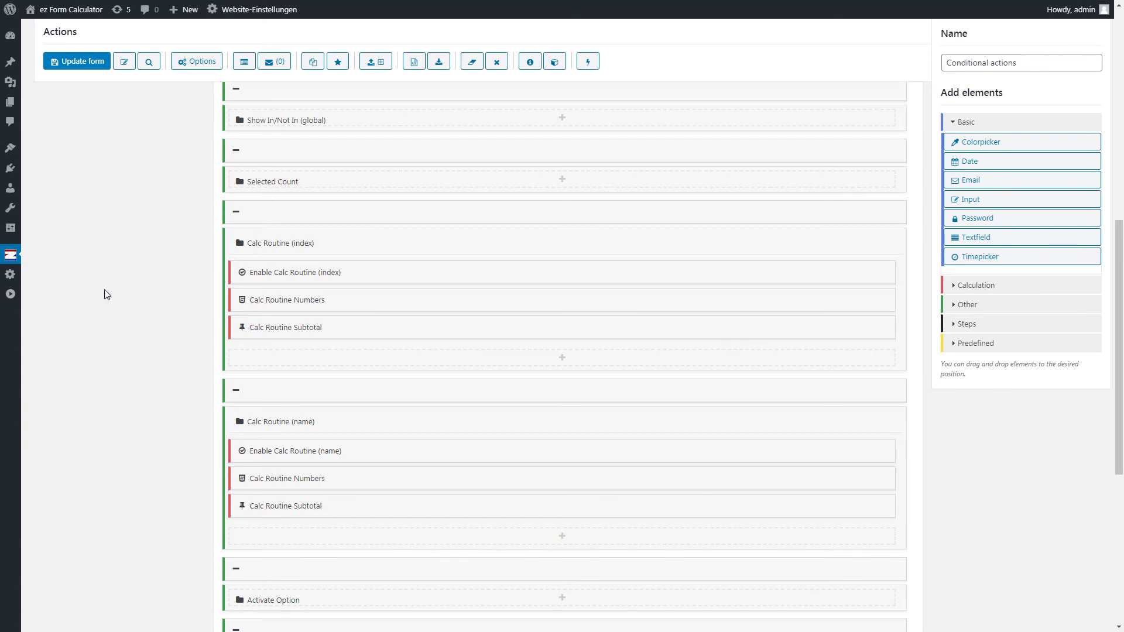
# Step: Open the Enable Calc Routine (name) element's conditions and examine the enable-by-name action and its target values
pyautogui.moveTo(371, 278)
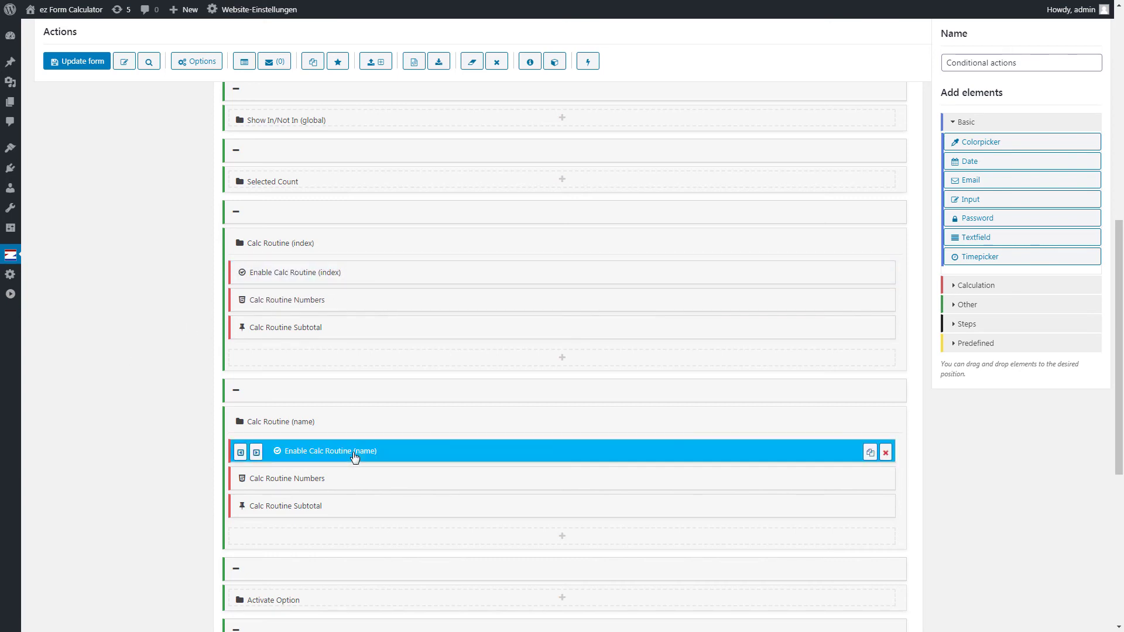
pyautogui.click(373, 455)
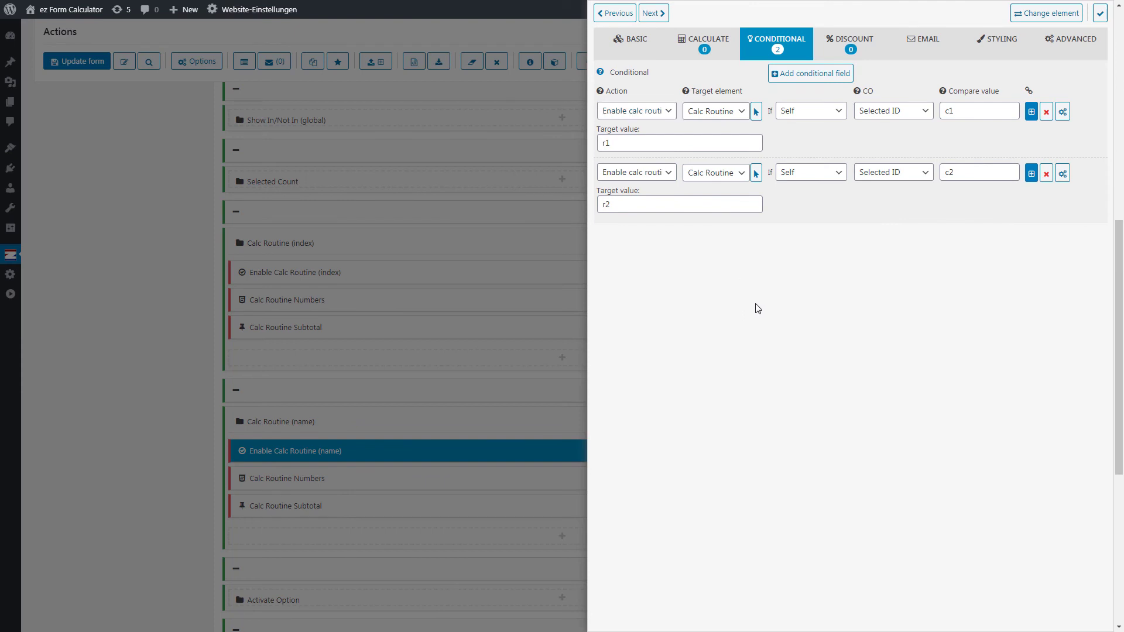
pyautogui.click(656, 111)
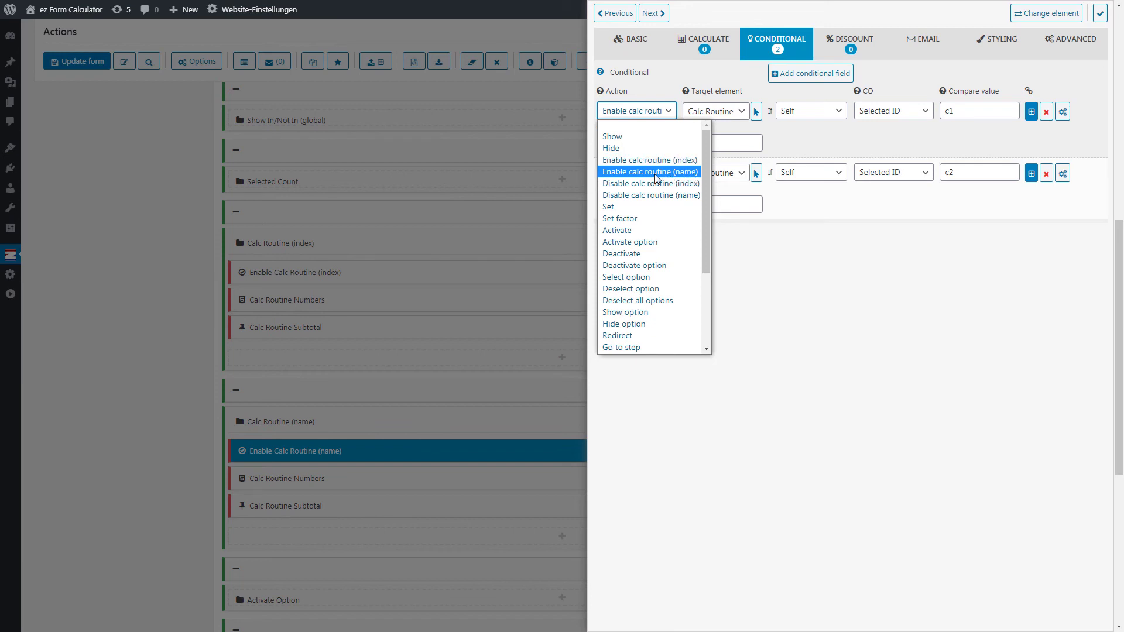
pyautogui.click(682, 176)
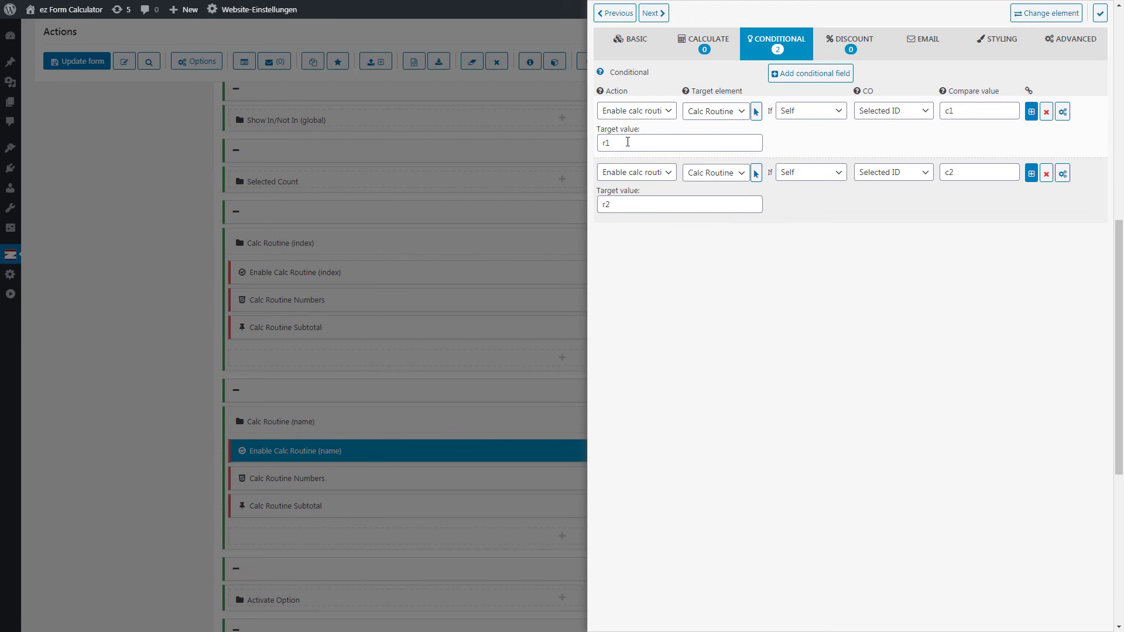
pyautogui.click(618, 203)
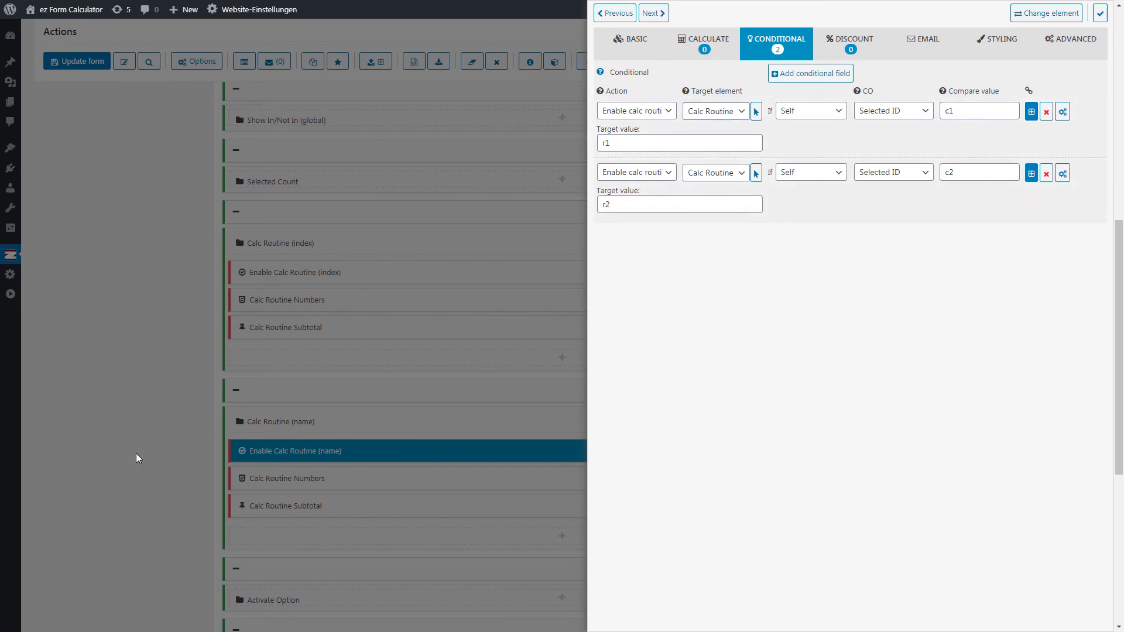
pyautogui.click(195, 475)
# Step: Open Calc Routine Subtotal in the Calc Routine (name) group and check the names of its two calculation routines
pyautogui.click(370, 511)
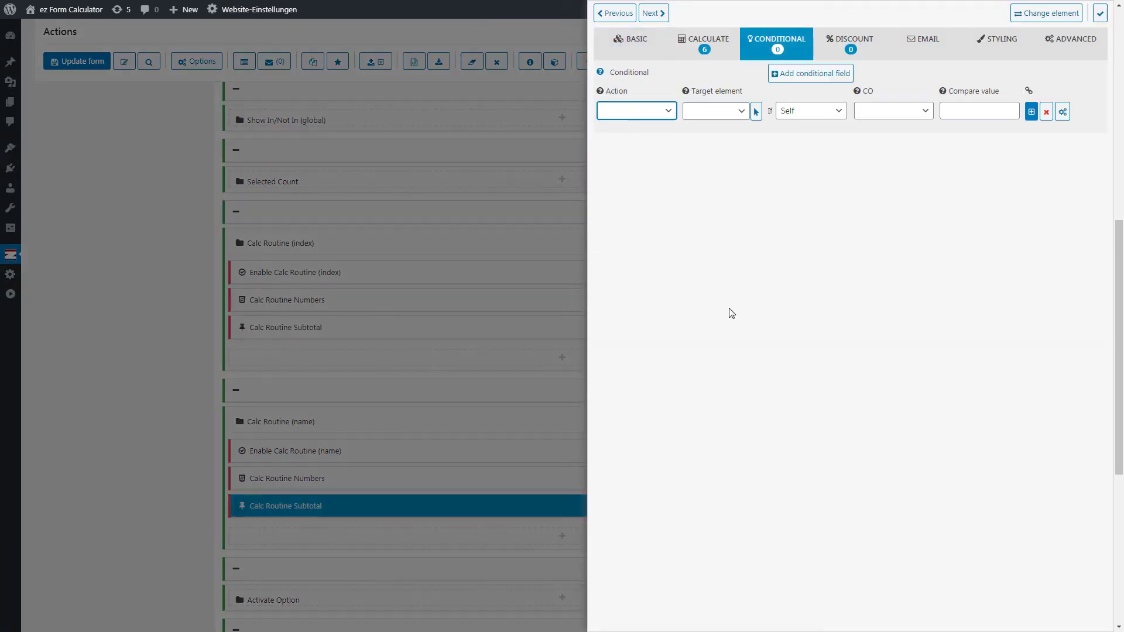
pyautogui.click(650, 58)
pyautogui.click(722, 45)
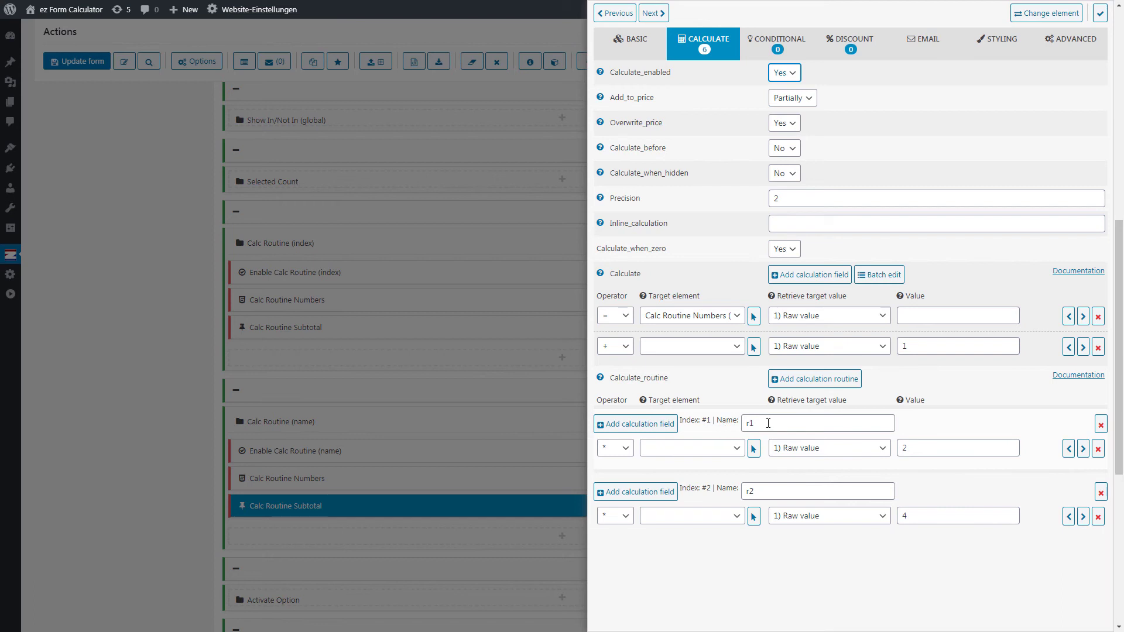
pyautogui.click(750, 422)
pyautogui.click(794, 487)
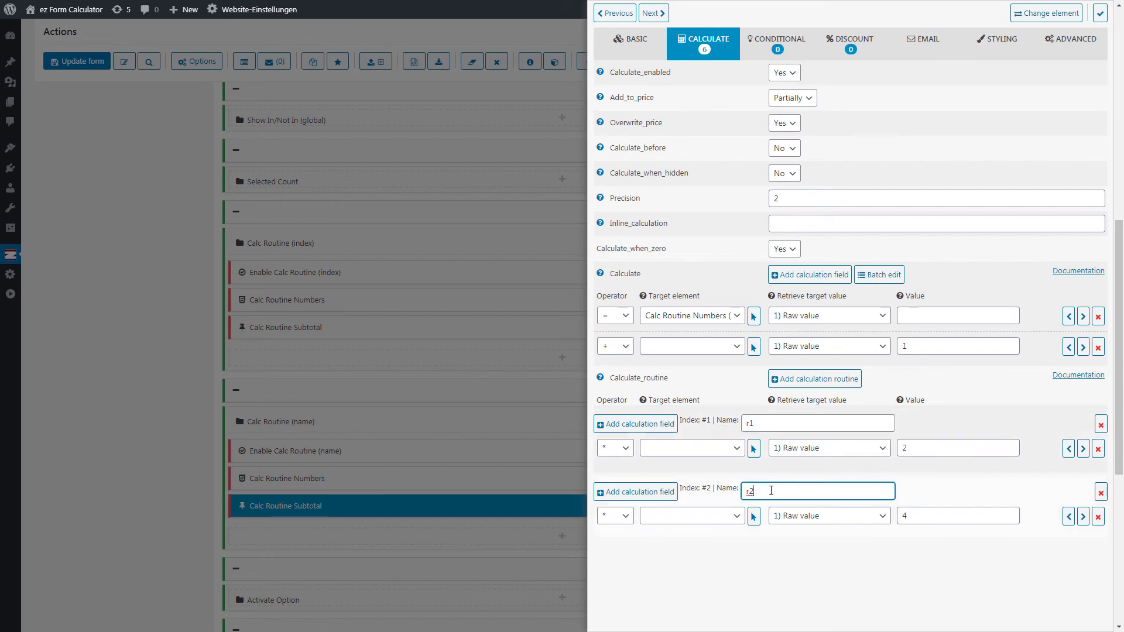
pyautogui.click(787, 561)
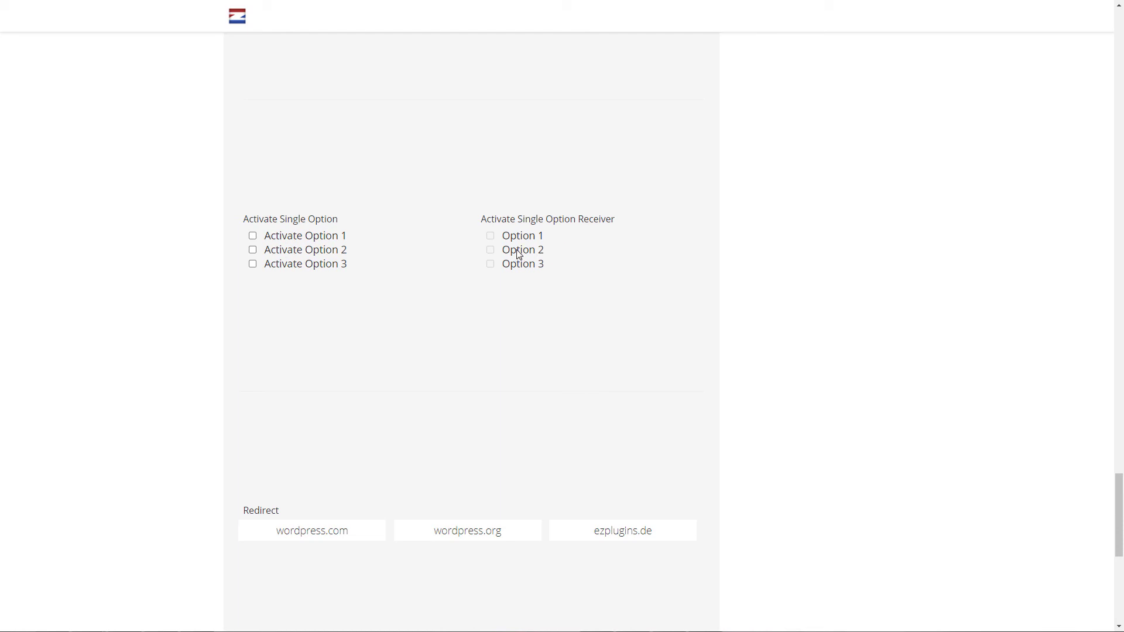
# Step: Test single-option activation in the preview: enable Activate Option 1 and 2, toggle receiver Options 1 and 2, and switch both activators off again
pyautogui.click(280, 240)
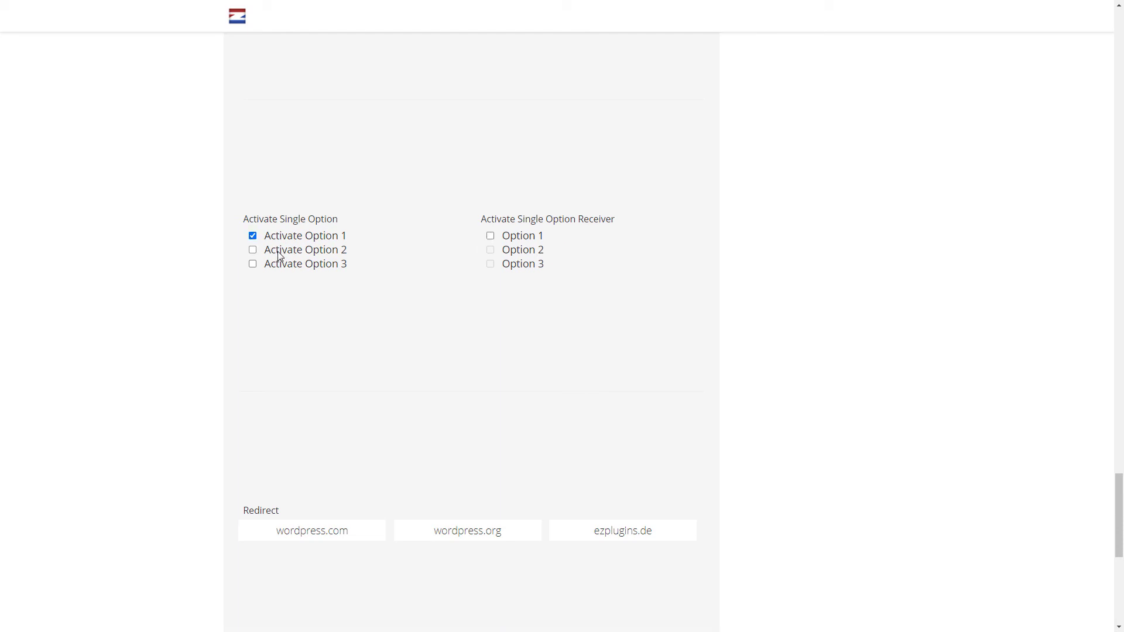
pyautogui.click(279, 253)
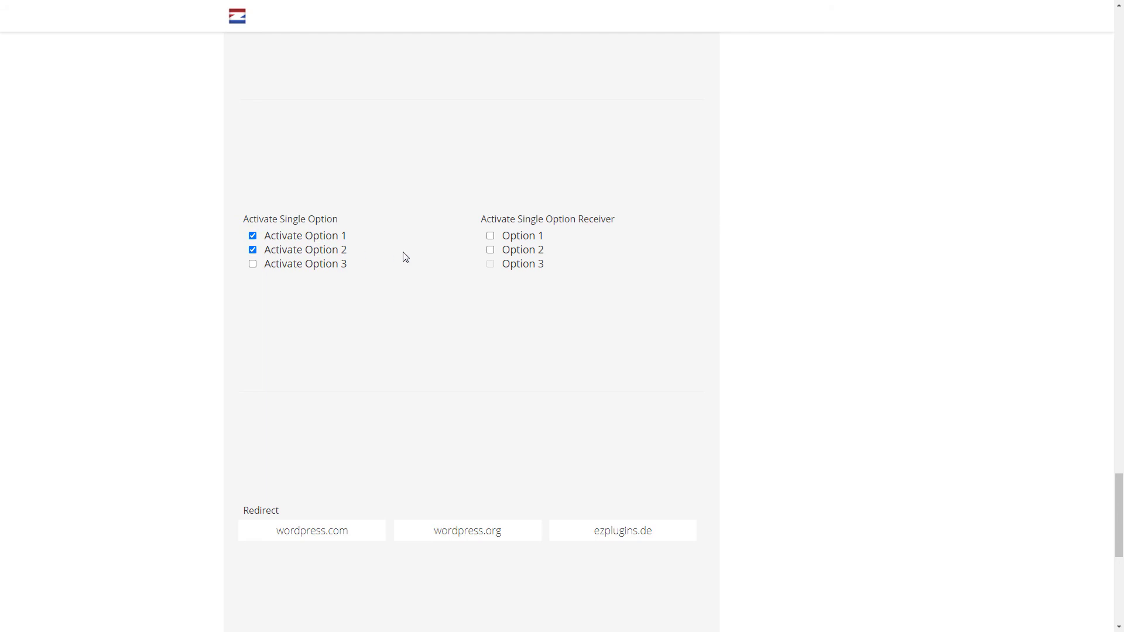
pyautogui.click(518, 240)
pyautogui.click(519, 241)
pyautogui.click(519, 252)
pyautogui.click(516, 253)
pyautogui.click(275, 250)
pyautogui.click(283, 238)
# Step: Return to the form editor, open the Activate Single Option element's conditions and examine the actions available for the first condition
pyautogui.hotkey('ctrl', 'Tab')
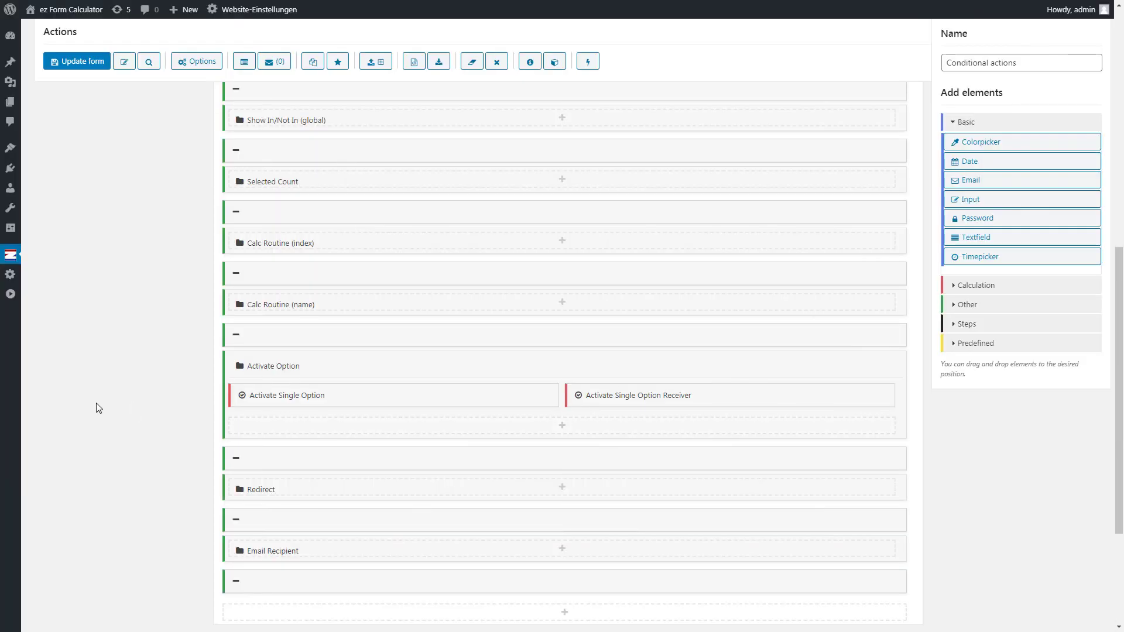
pyautogui.scroll(-2, 104, 366)
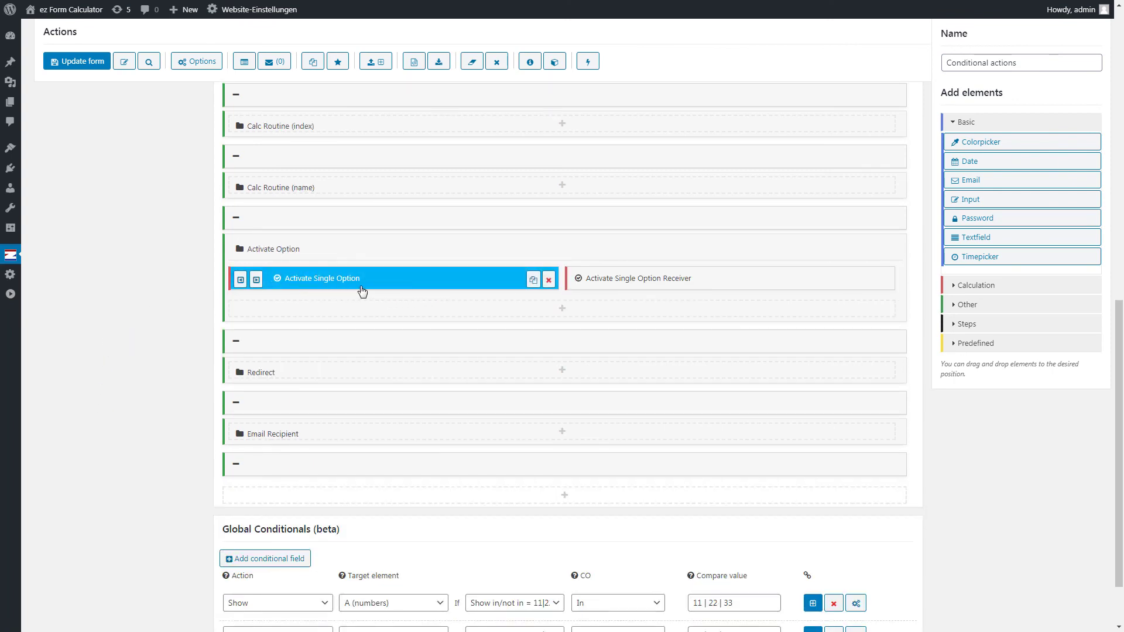
pyautogui.click(486, 282)
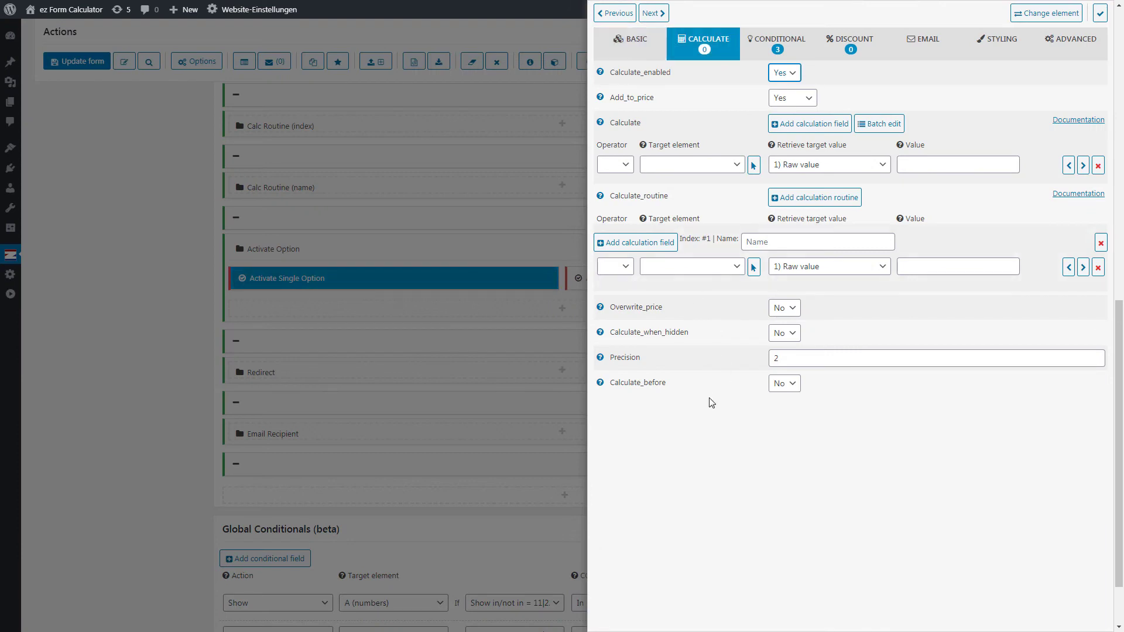
pyautogui.click(755, 57)
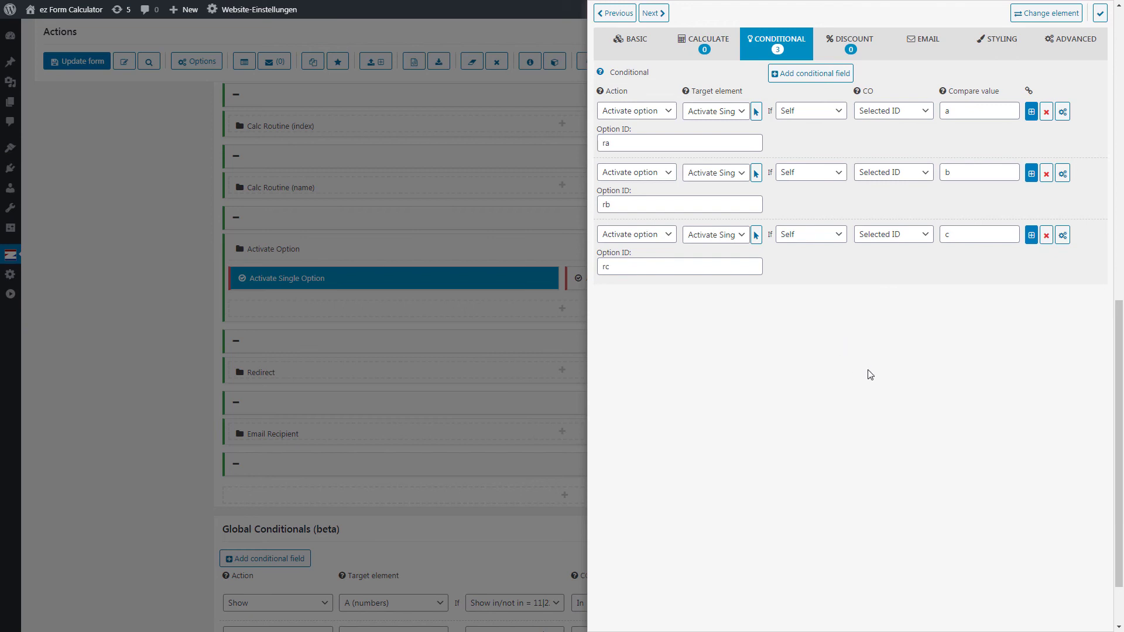
pyautogui.click(664, 111)
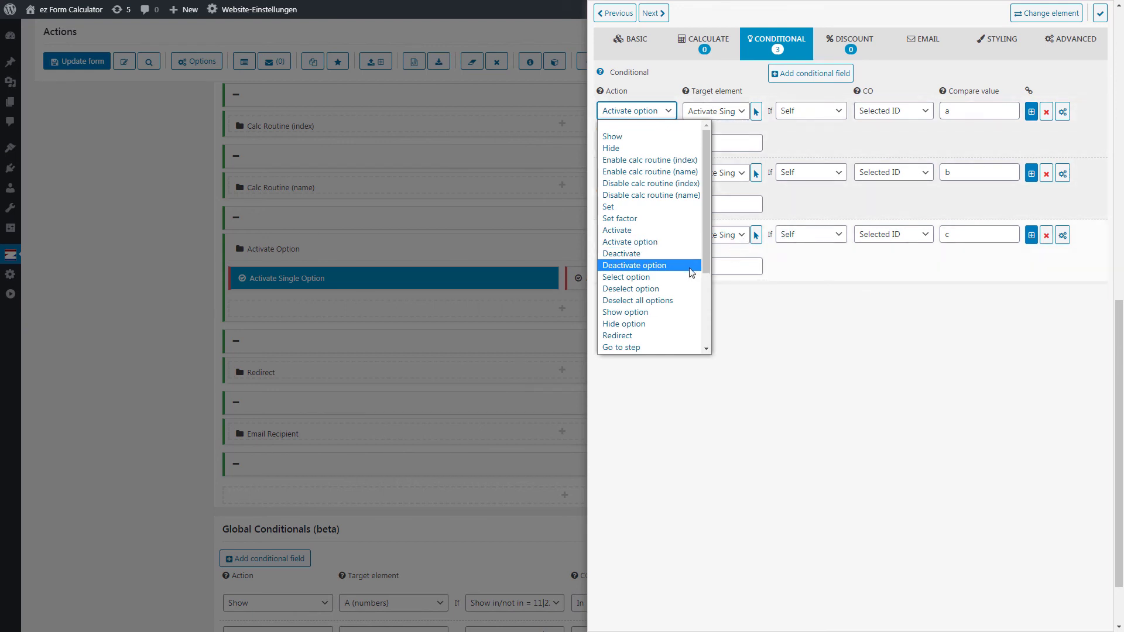
pyautogui.click(841, 372)
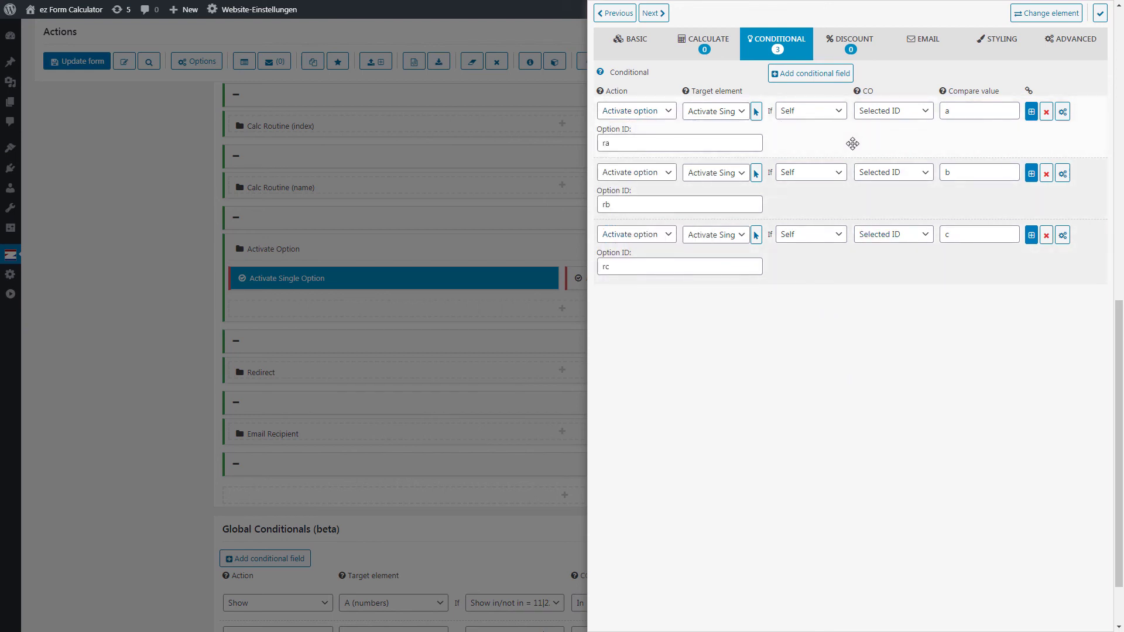
# Step: Examine the option IDs entered in the three Activate option conditions of the Activate Single Option element
pyautogui.click(619, 143)
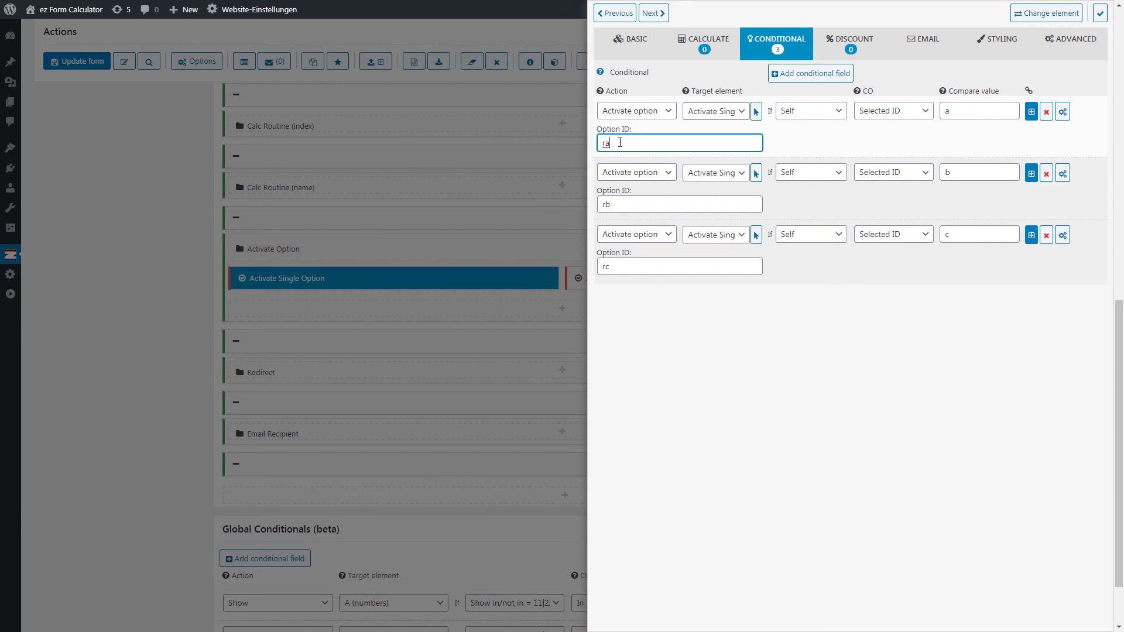
pyautogui.click(620, 206)
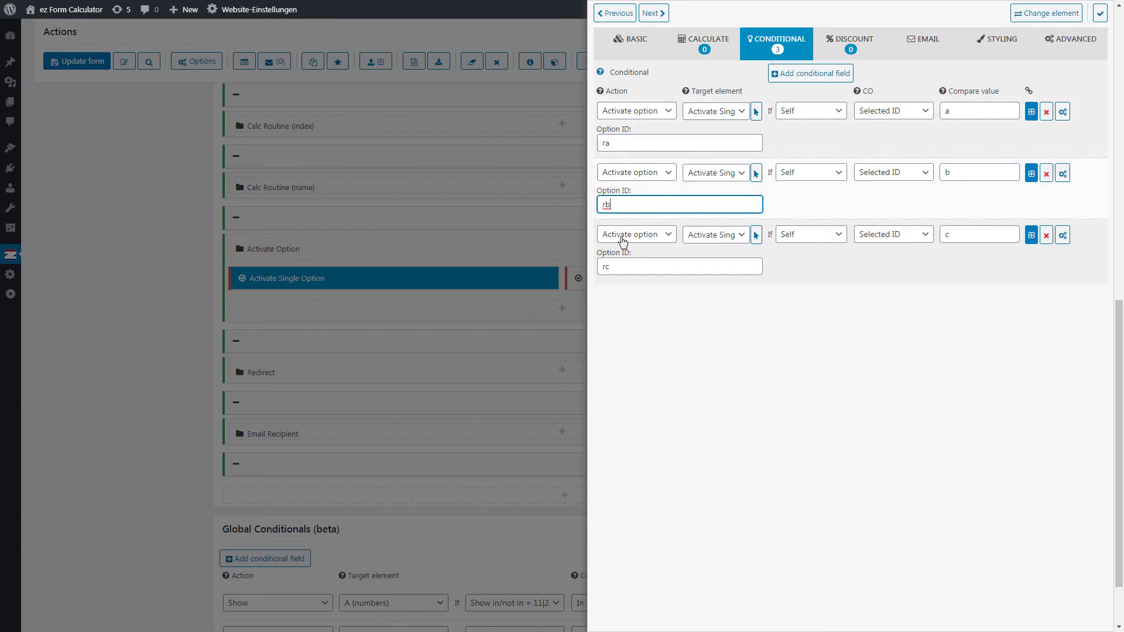
pyautogui.click(631, 270)
pyautogui.click(655, 335)
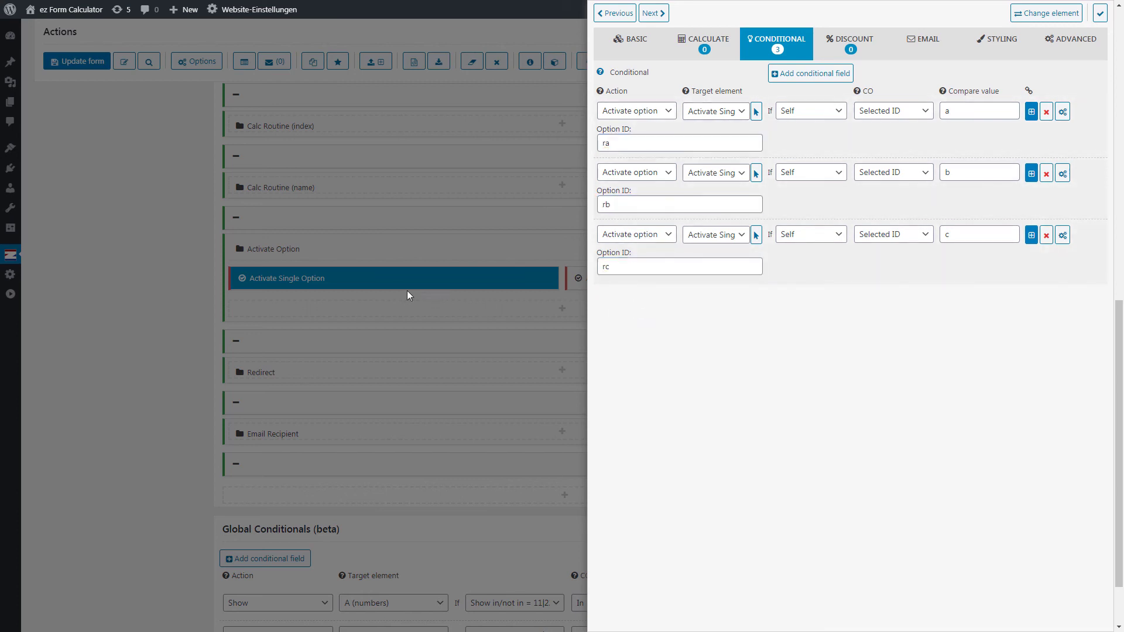
# Step: Open the basic settings of the Activate Single Option Receiver element and check the IDs of its three options
pyautogui.click(475, 281)
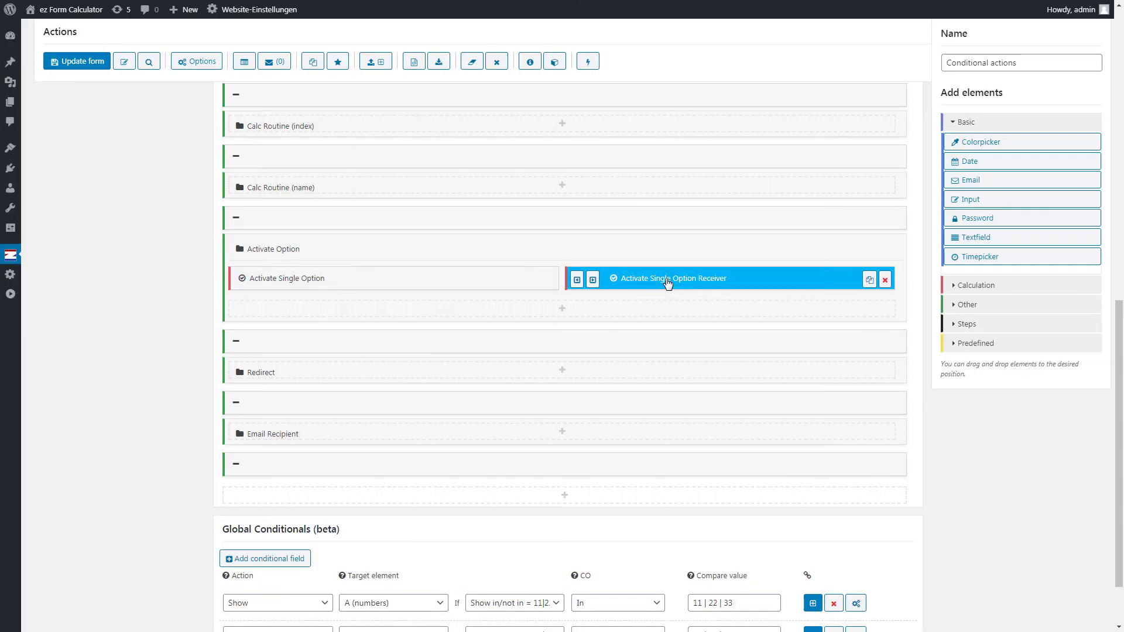
pyautogui.click(666, 280)
pyautogui.click(631, 39)
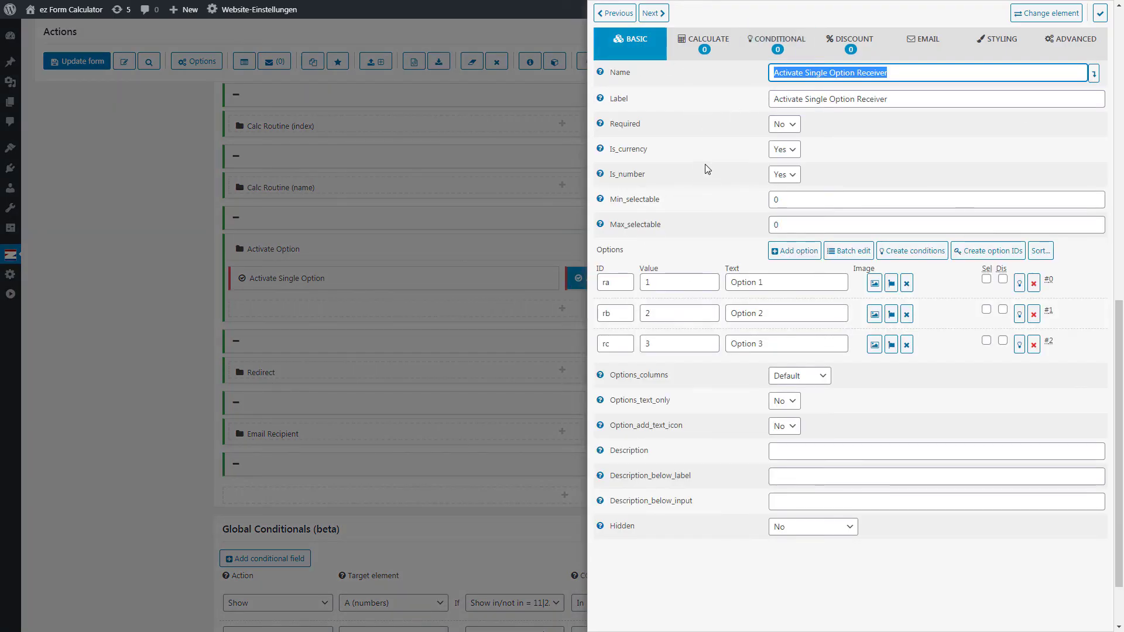
pyautogui.click(621, 282)
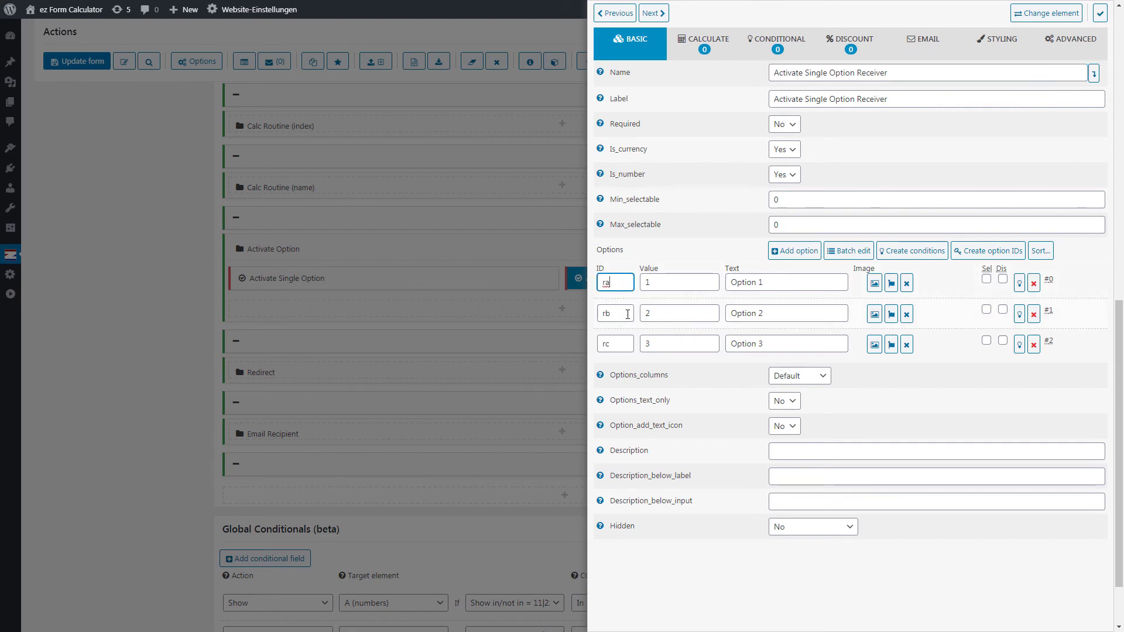
pyautogui.click(629, 346)
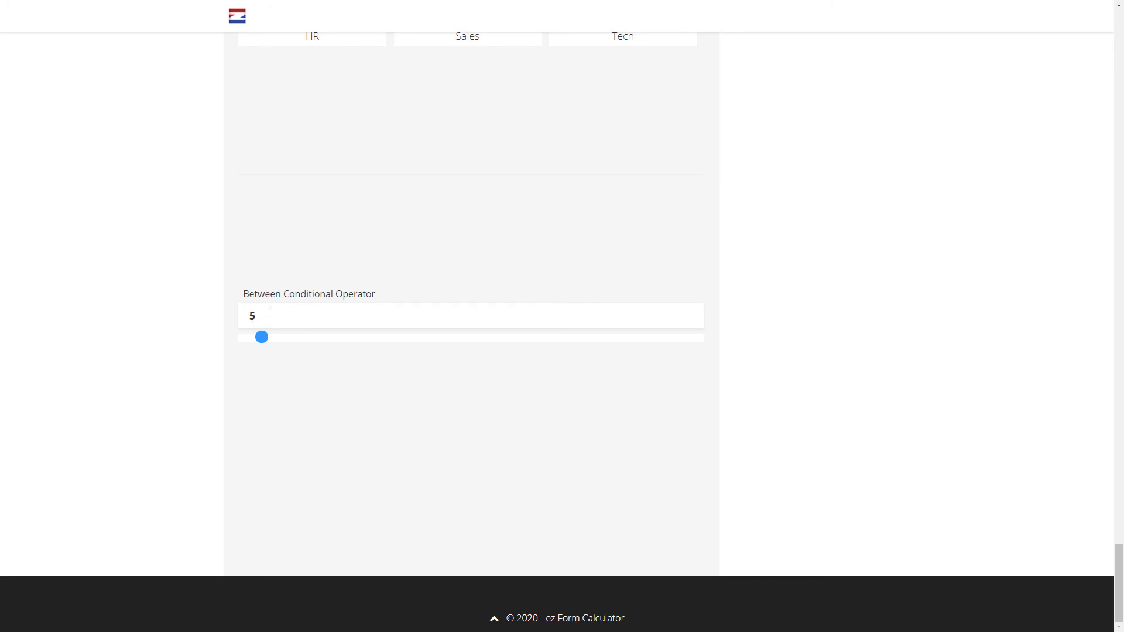
# Step: Test the Between Conditional Operator slider at 11 in the preview and open that element in the form editor
pyautogui.moveTo(262, 341); pyautogui.dragTo(291, 344)
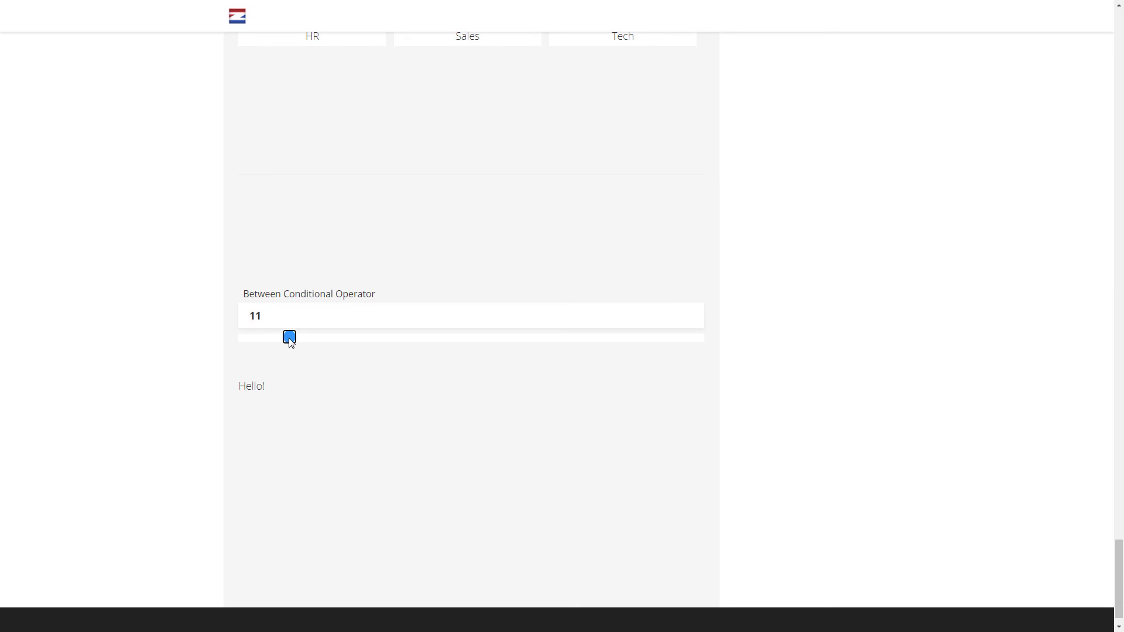
pyautogui.click(252, 387)
pyautogui.click(281, 314)
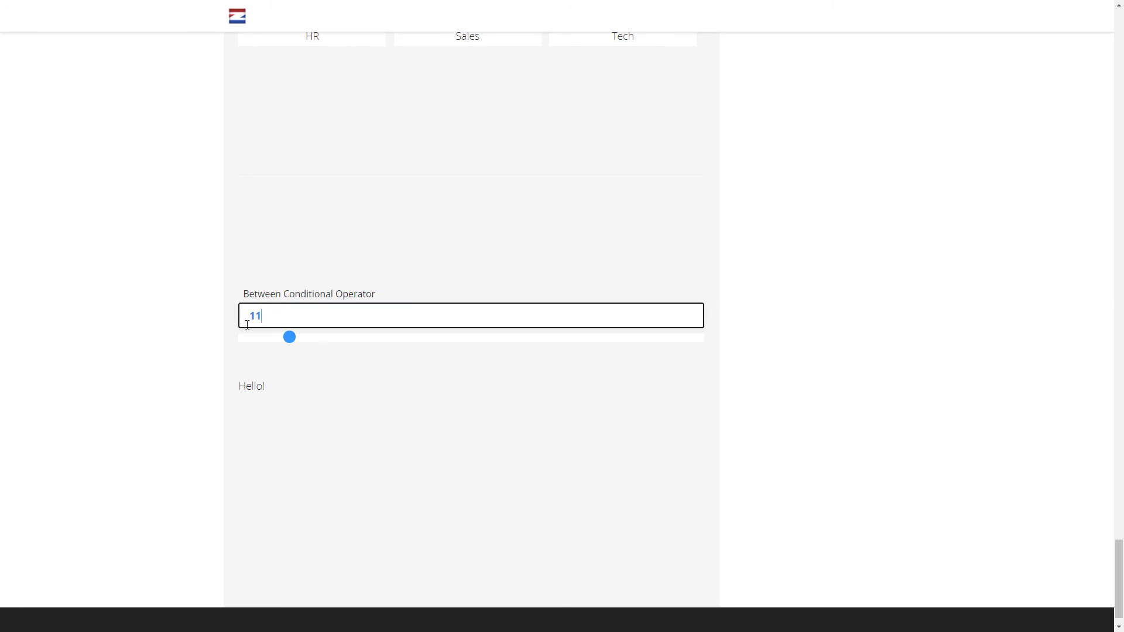
pyautogui.click(320, 368)
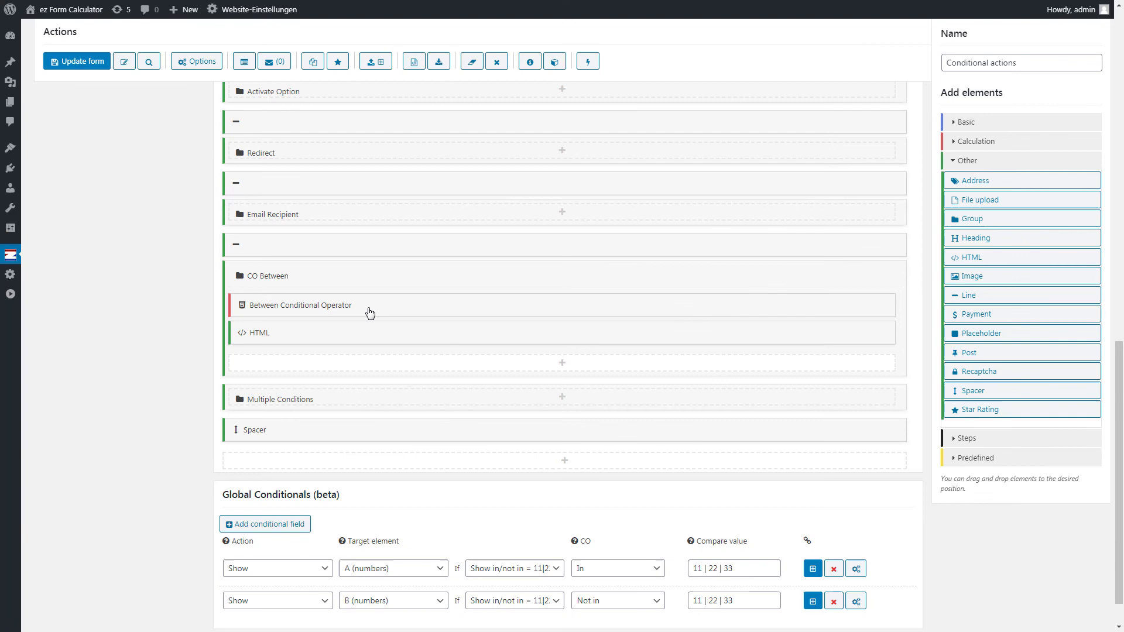
pyautogui.click(439, 309)
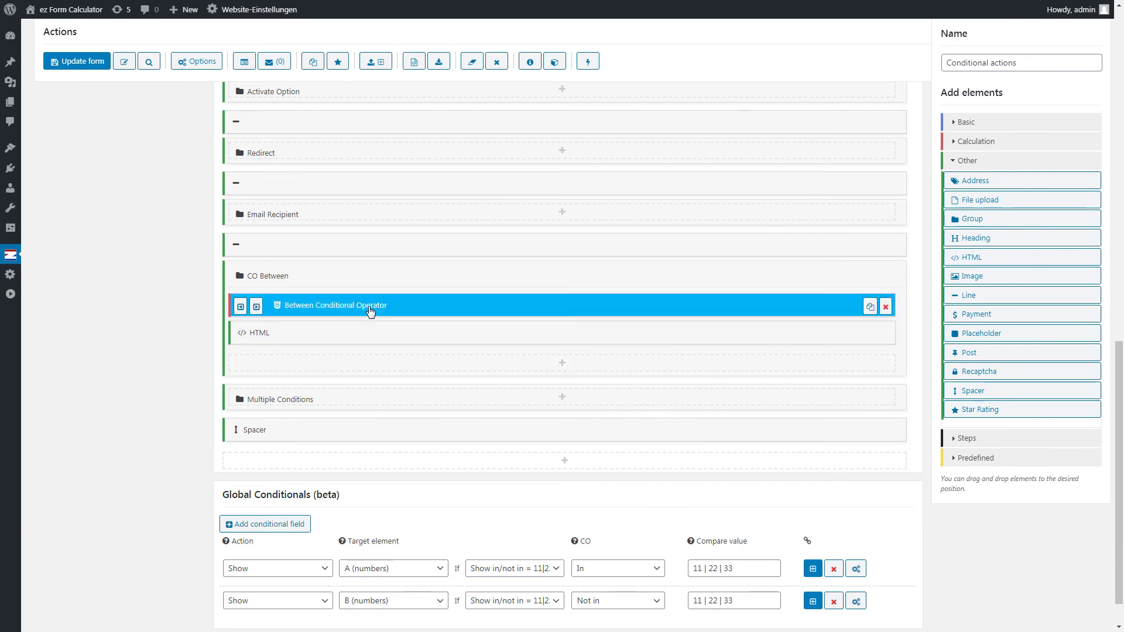
pyautogui.click(672, 295)
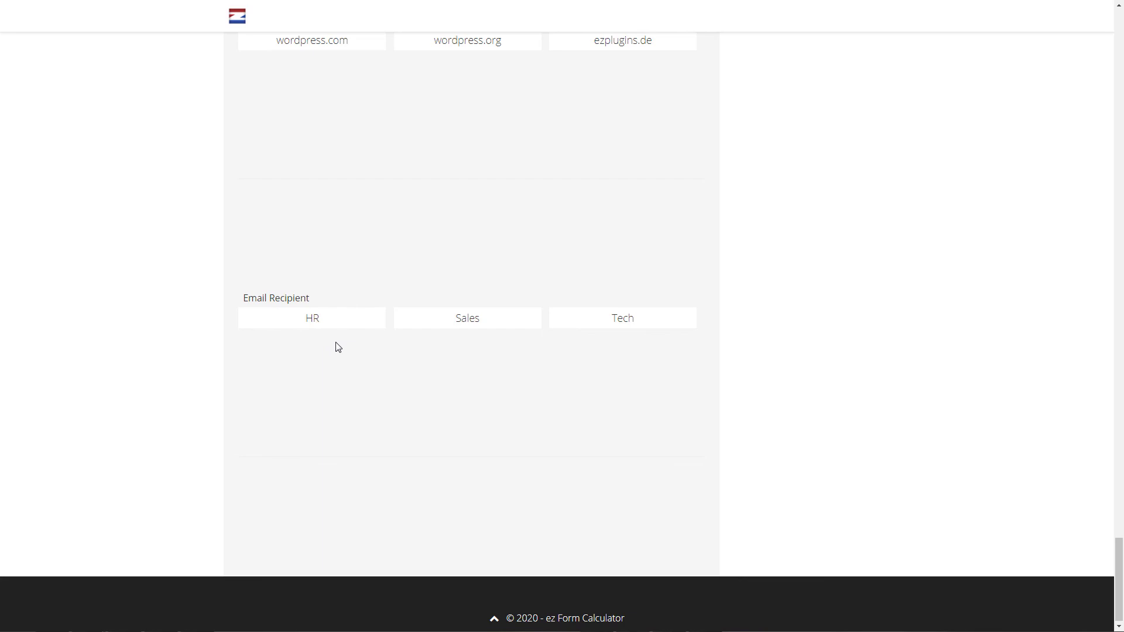
# Step: Try the HR, Sales and Tech choices of the Email Recipient element in the preview
pyautogui.click(337, 325)
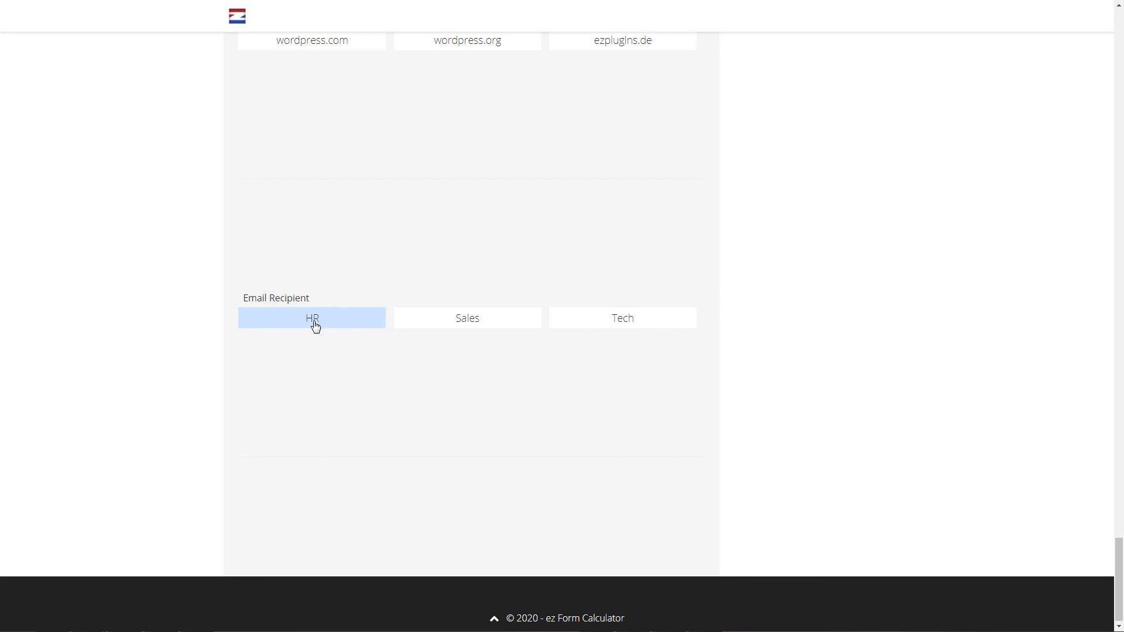
pyautogui.click(462, 324)
pyautogui.click(334, 326)
pyautogui.click(436, 324)
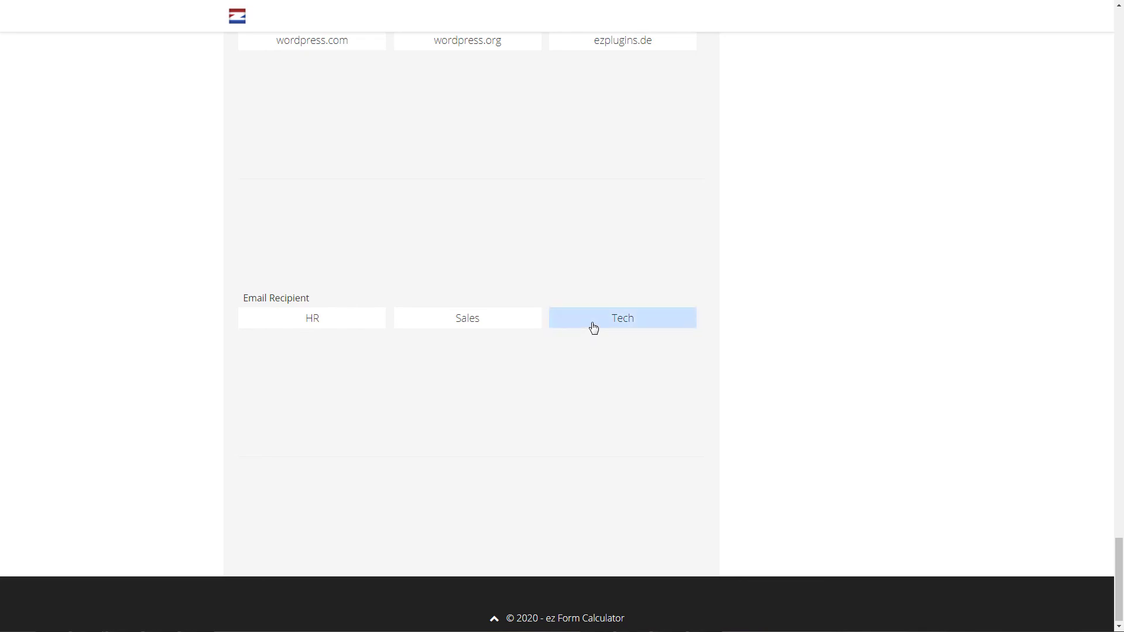
pyautogui.click(669, 322)
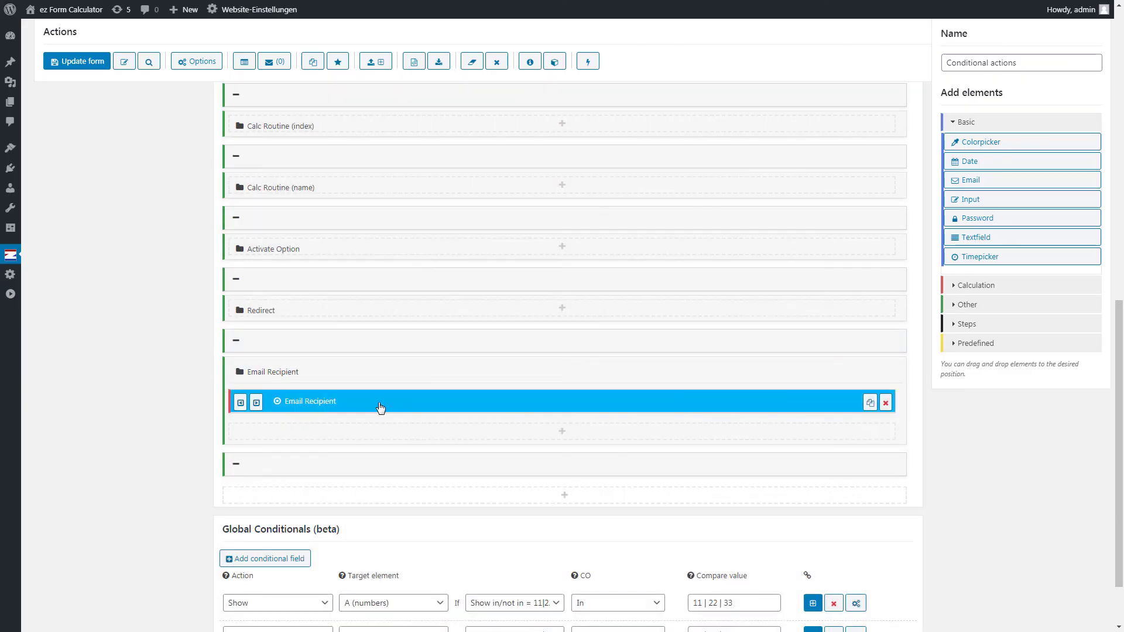
# Step: Open the Email Recipient element in the form editor and examine the actions and target values of its Email target conditions
pyautogui.click(394, 405)
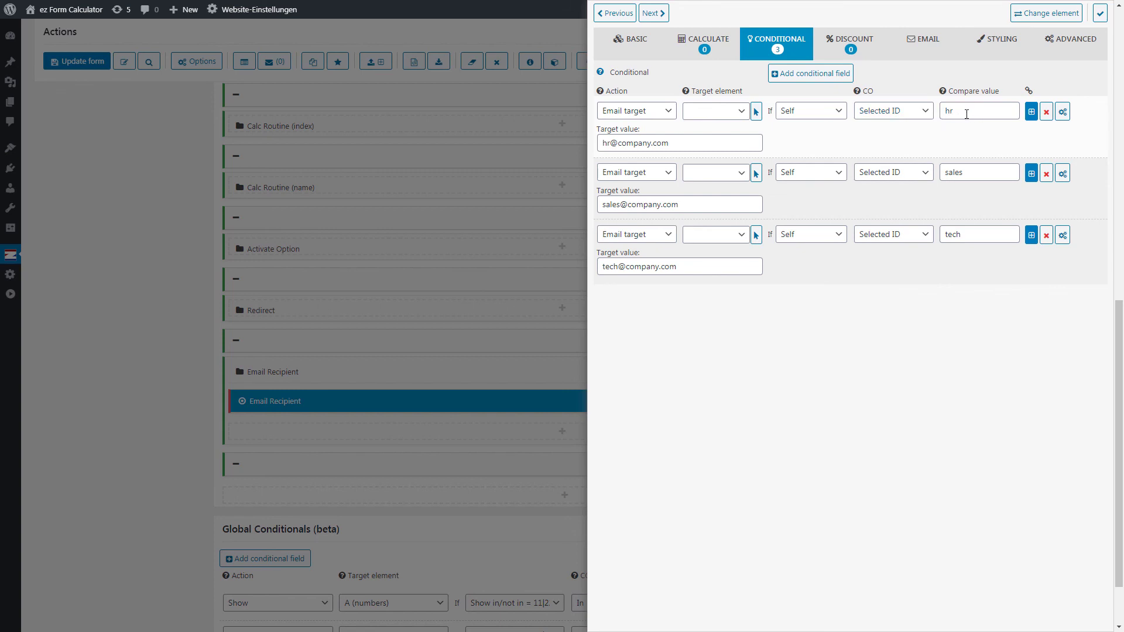
pyautogui.click(642, 118)
pyautogui.click(800, 139)
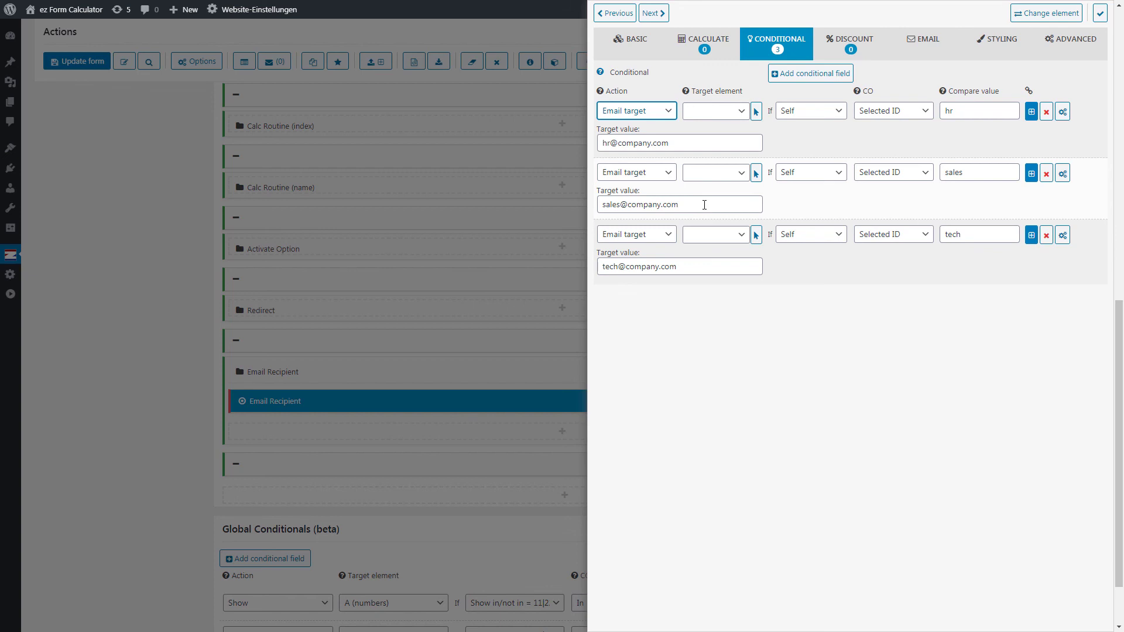
pyautogui.moveTo(704, 205); pyautogui.dragTo(581, 209)
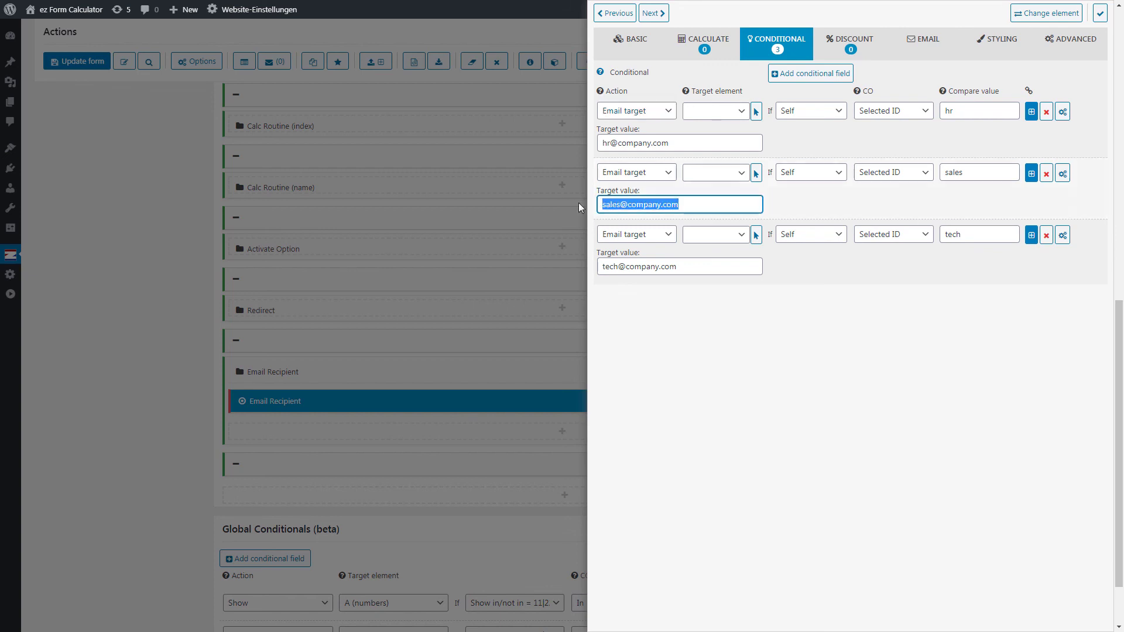
pyautogui.click(835, 307)
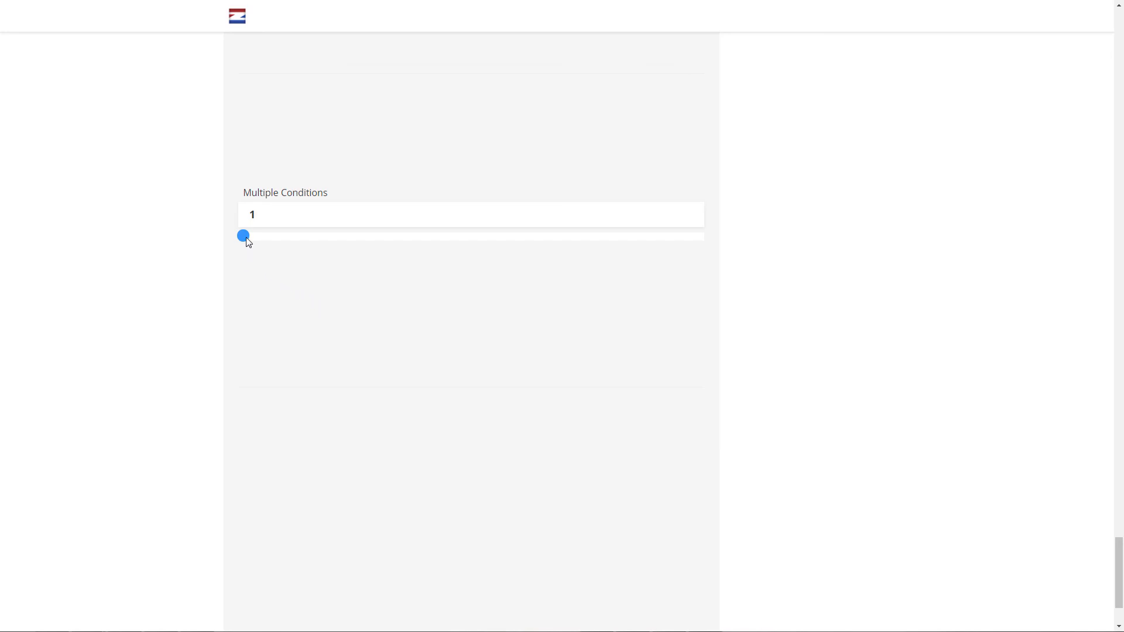
# Step: Test the Multiple Conditions slider in the preview at 15 and at a higher value, and return to the form editor
pyautogui.moveTo(247, 240); pyautogui.dragTo(311, 237)
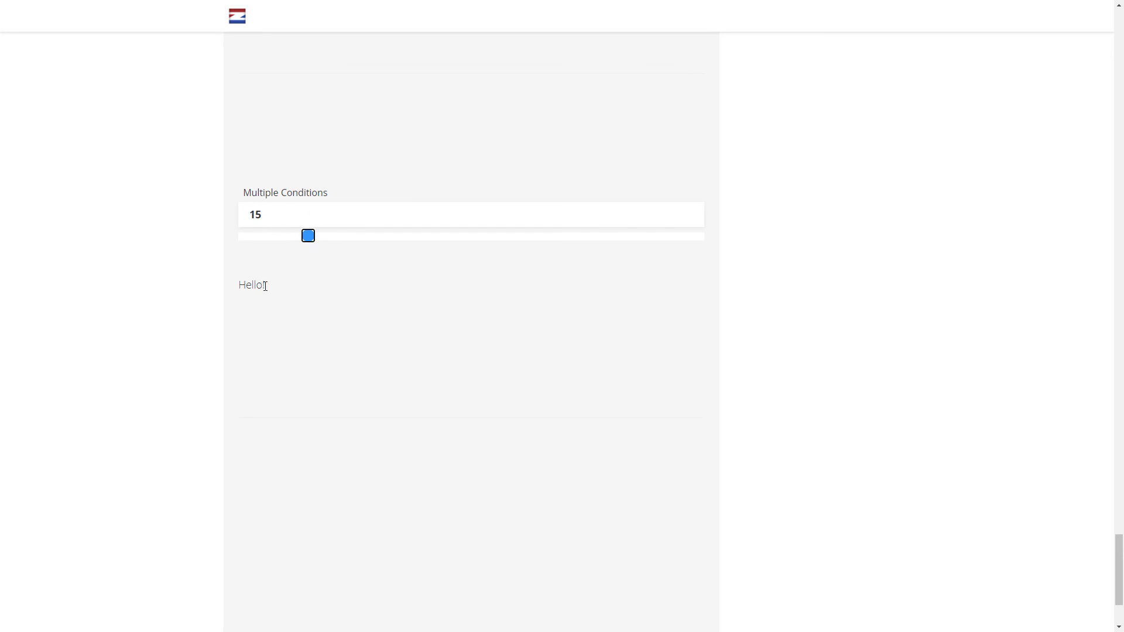
pyautogui.moveTo(308, 235); pyautogui.dragTo(381, 238)
pyautogui.hotkey('ctrl', 'Tab')
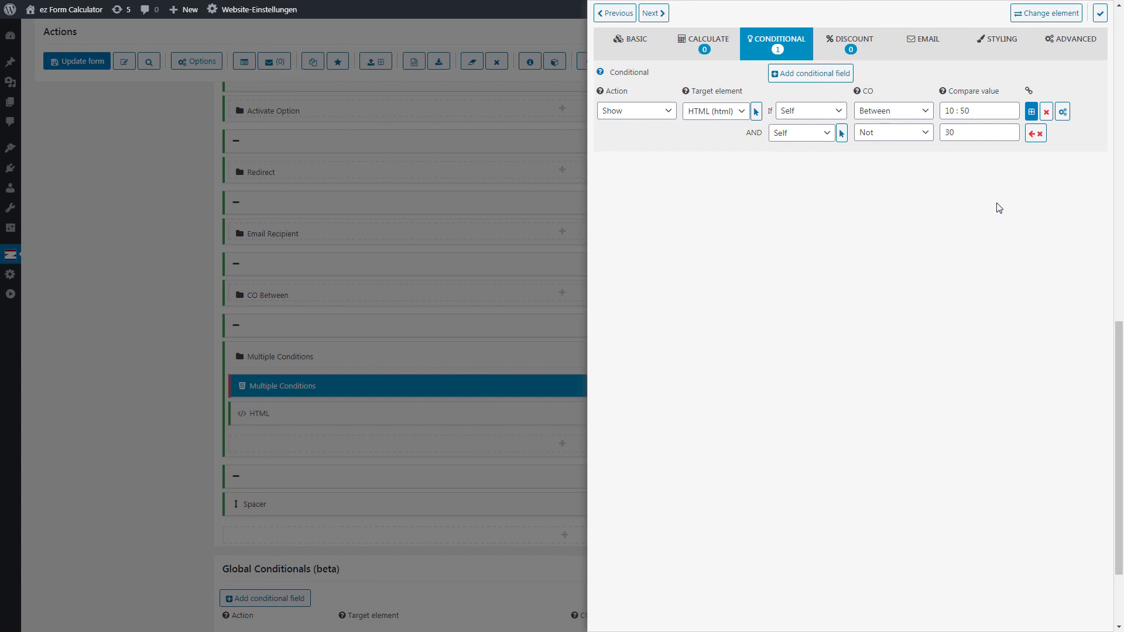
# Step: Try adding two extra AND conditions to the Multiple Conditions element's Show rule, and remove both again
pyautogui.click(1031, 112)
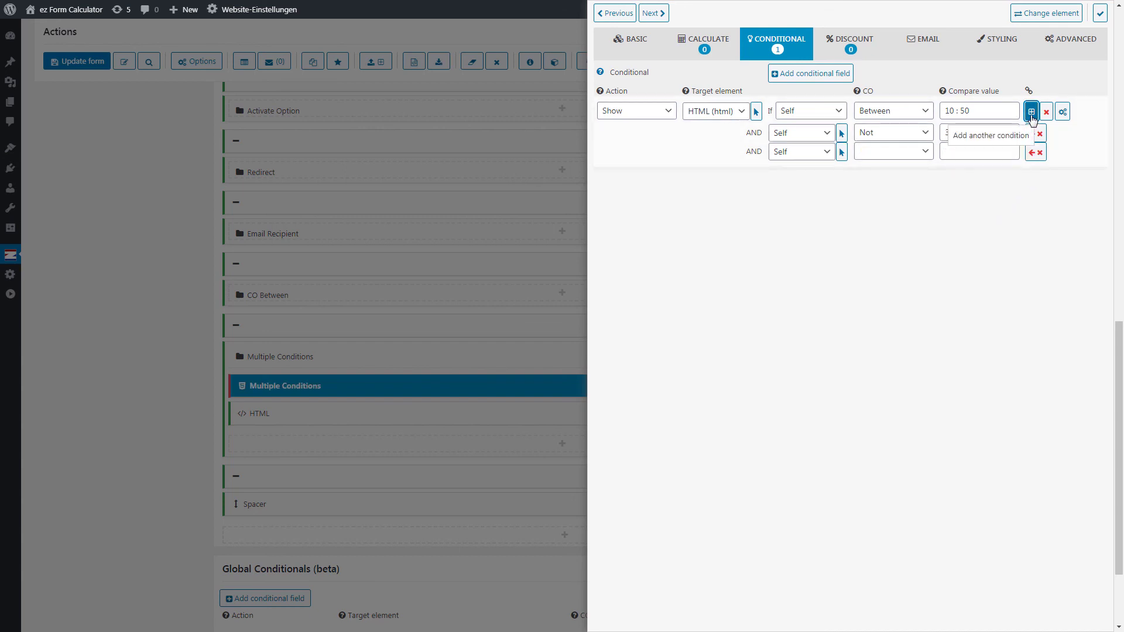
pyautogui.click(1031, 112)
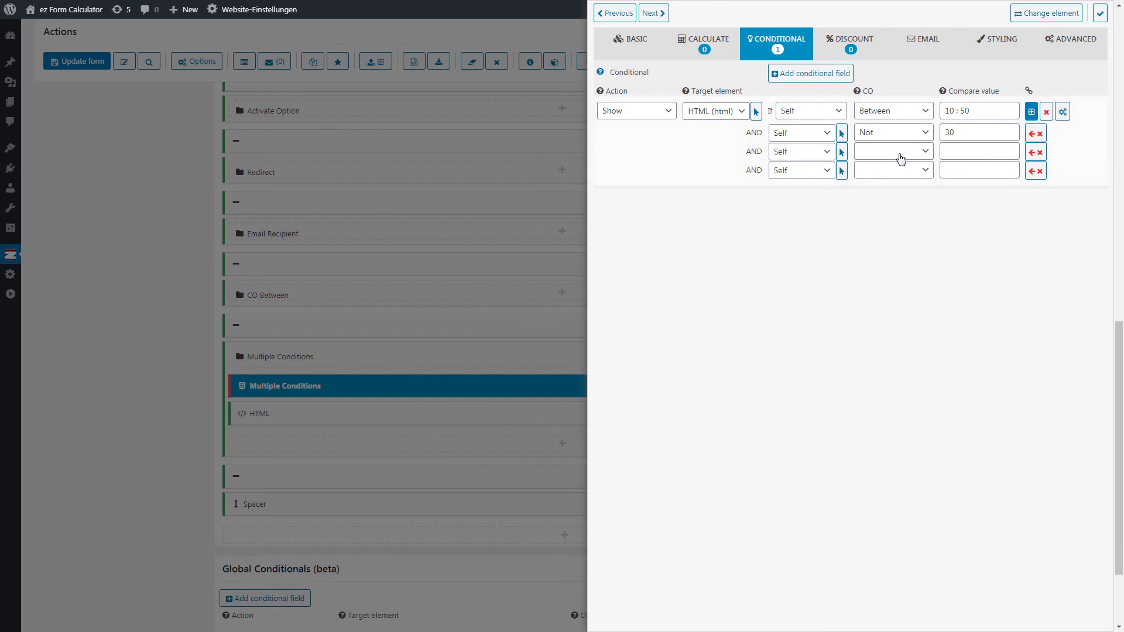
pyautogui.click(1036, 171)
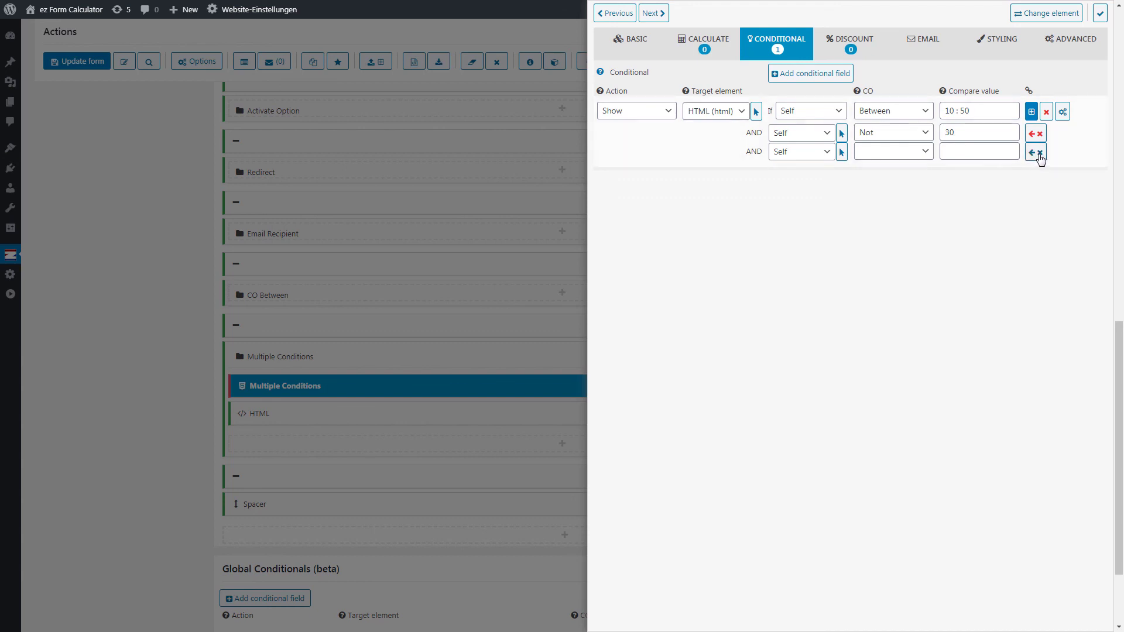
pyautogui.click(1037, 152)
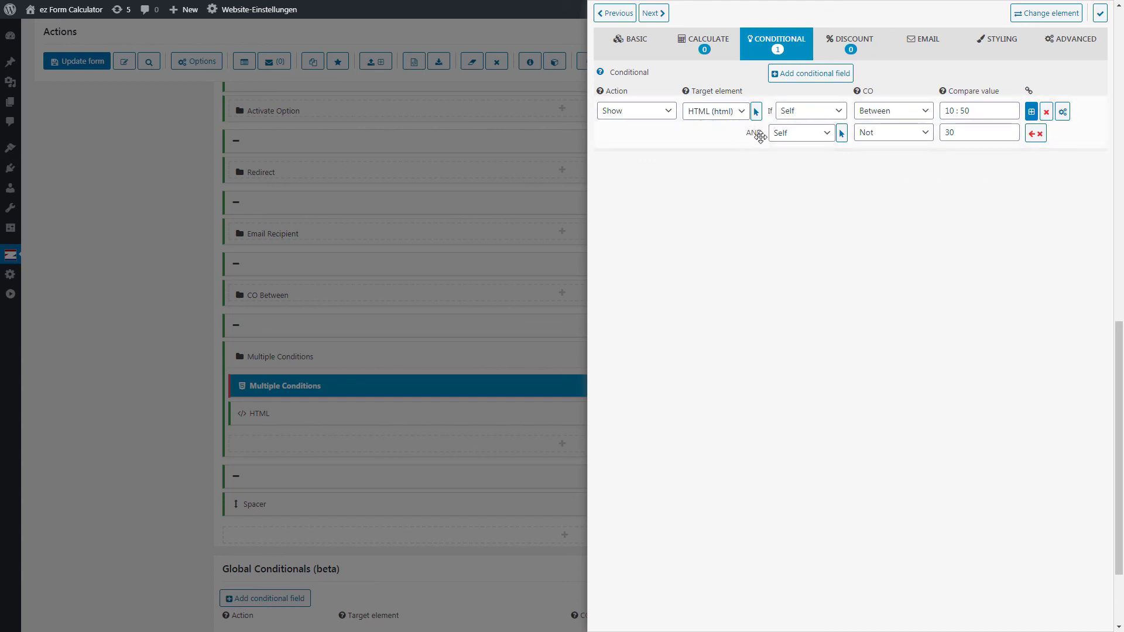
# Step: Enable the And / Or option of the Show rule so its Between and Not conditions are linked with OR
pyautogui.click(1061, 119)
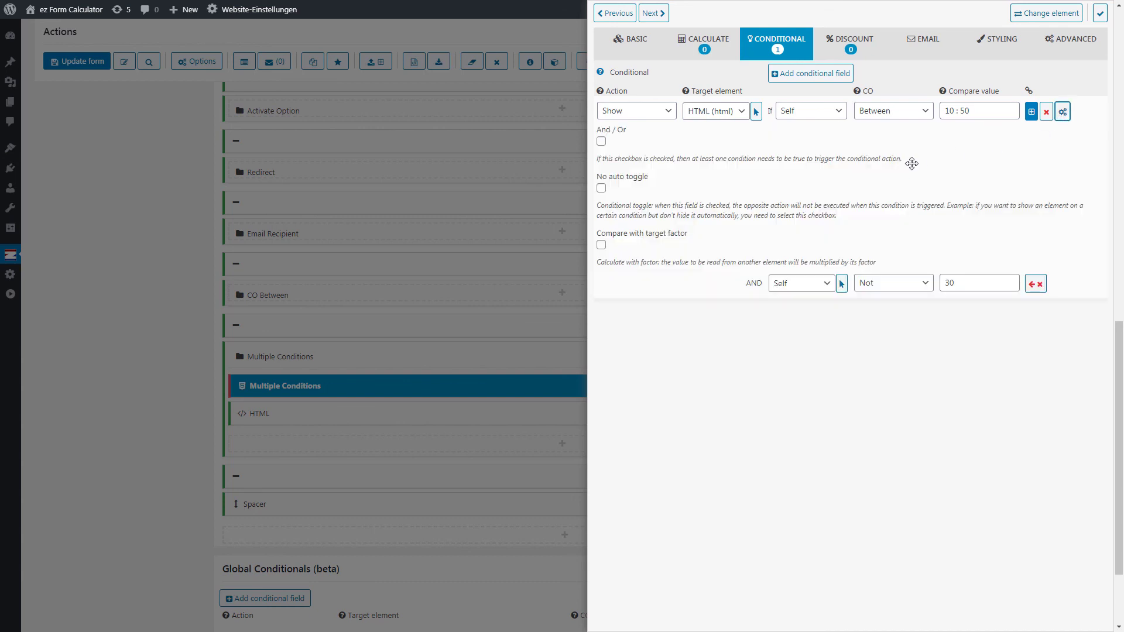
pyautogui.click(602, 144)
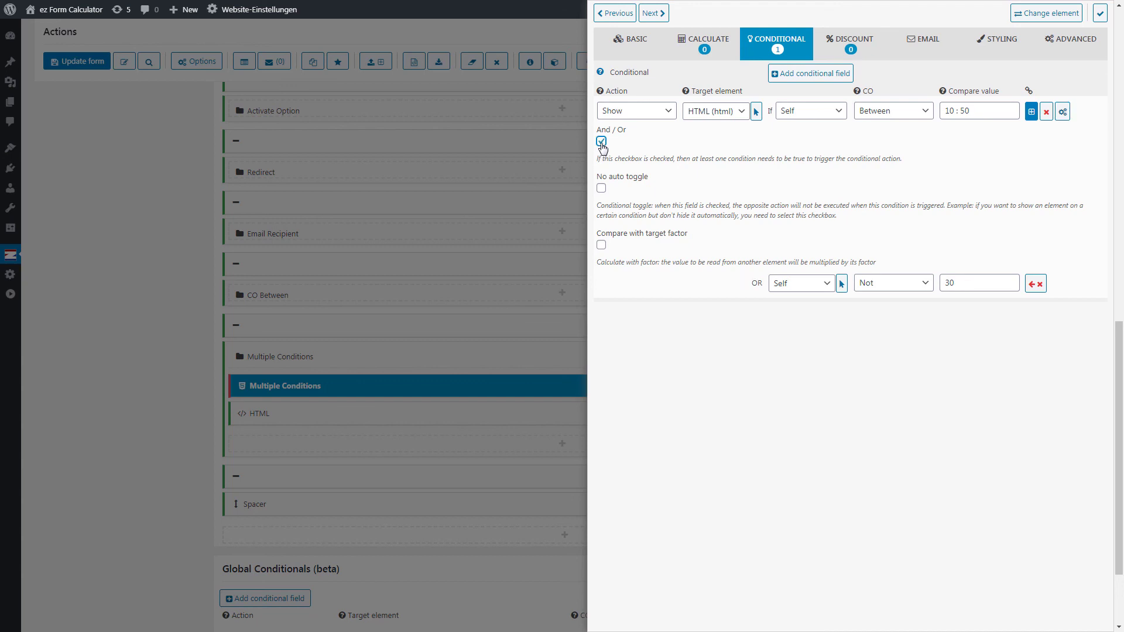
pyautogui.click(1061, 116)
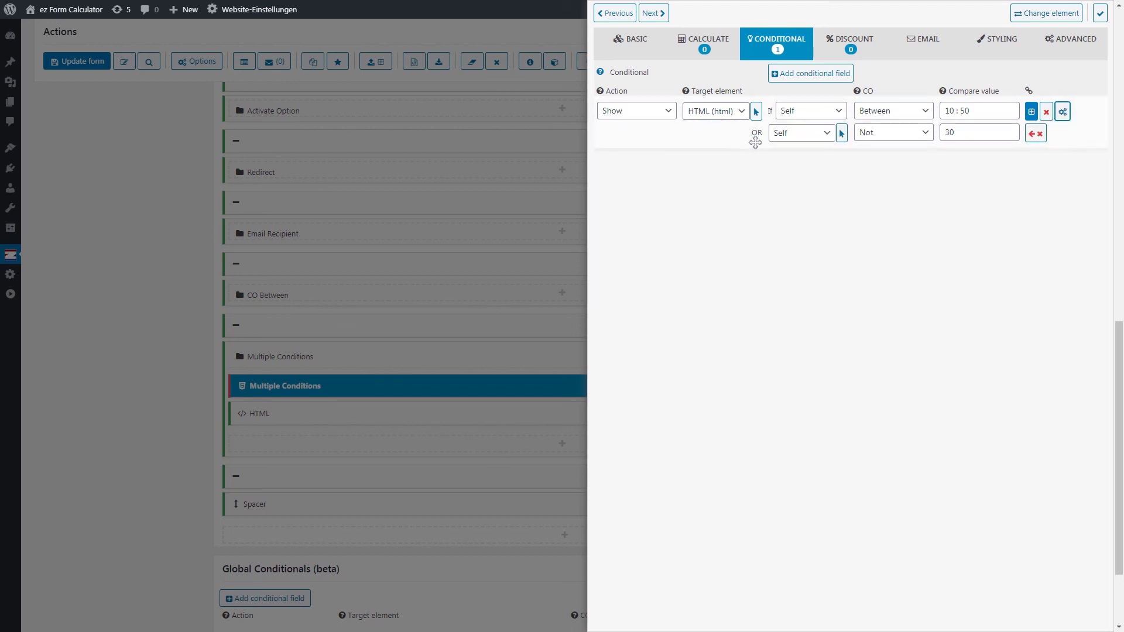